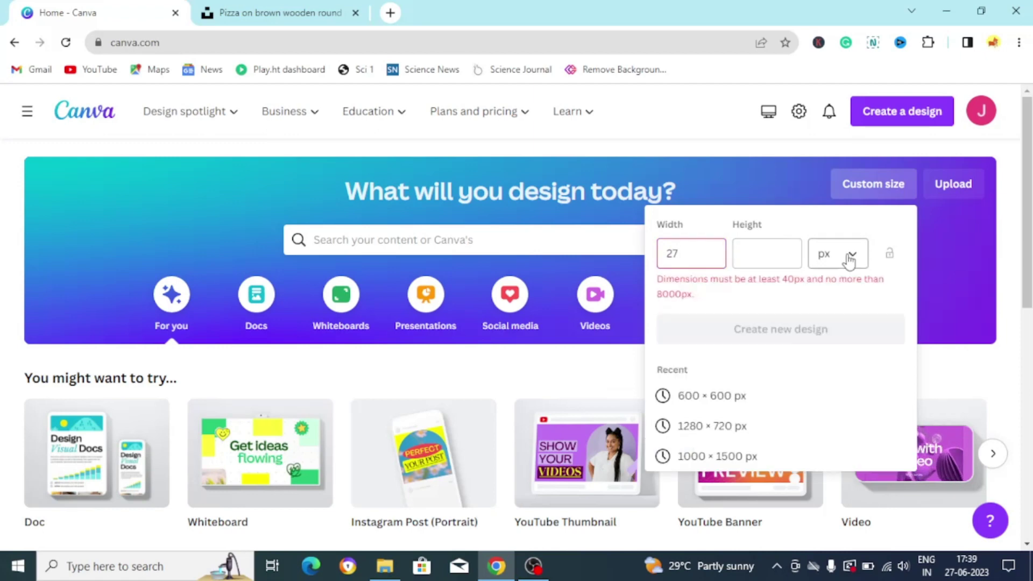
Step: Create a new custom-size design measuring 27 × 39 inches
click(844, 256)
click(836, 328)
text(27)
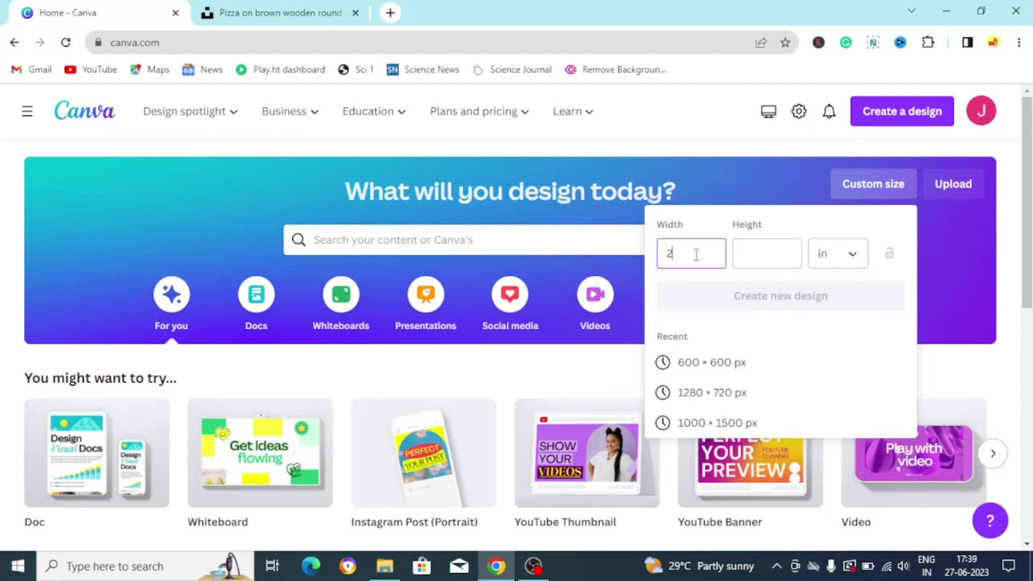
click(751, 254)
text(39)
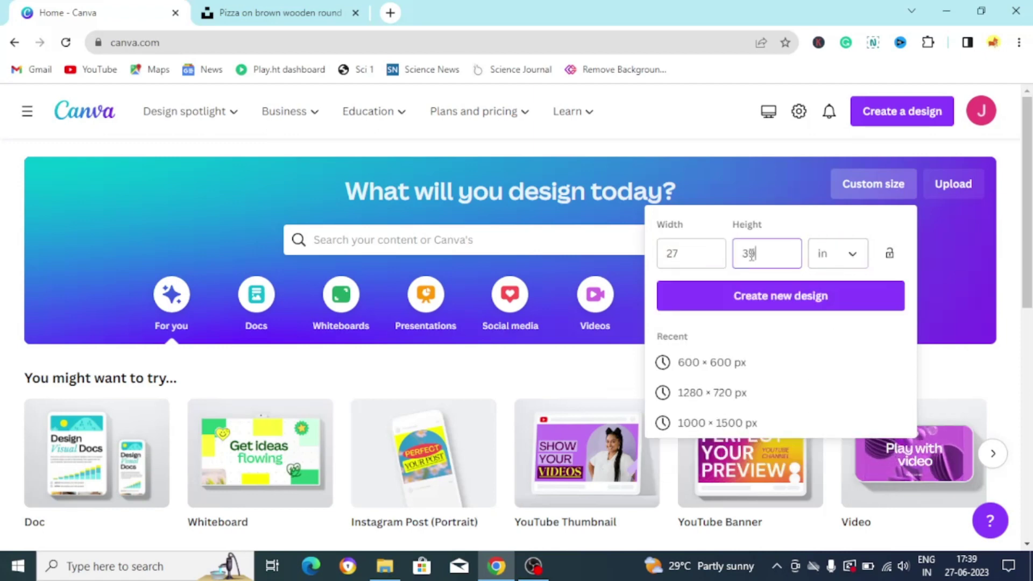
click(779, 295)
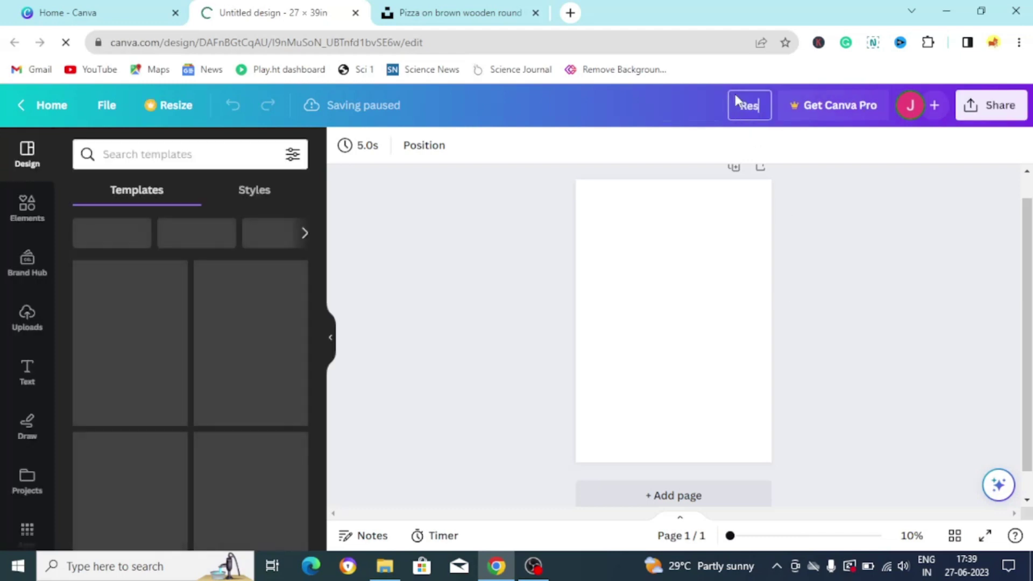
Step: Name the design "Restaurant Poster", correcting the spelling of the first word
text(ta)
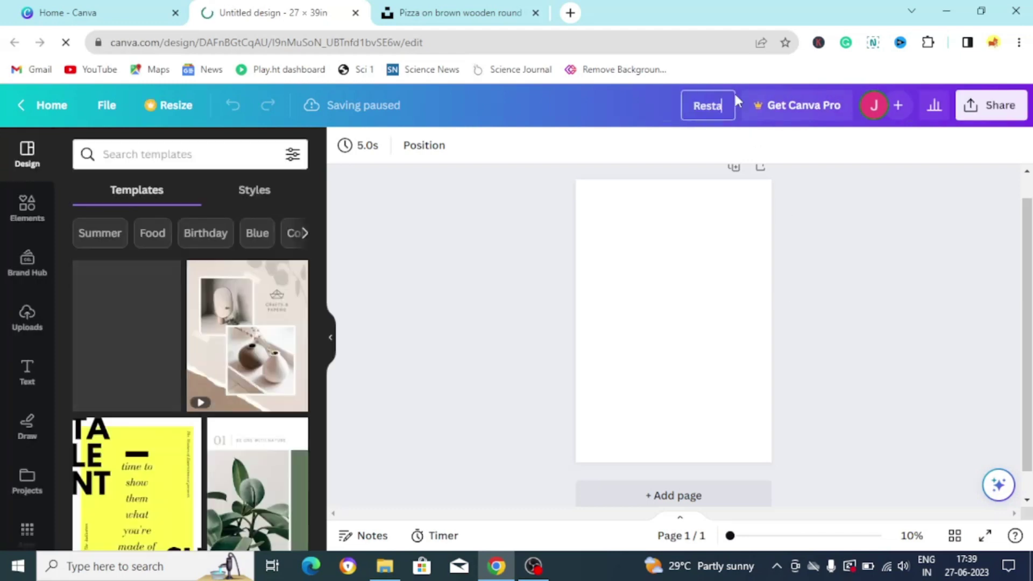
text(urent Poster)
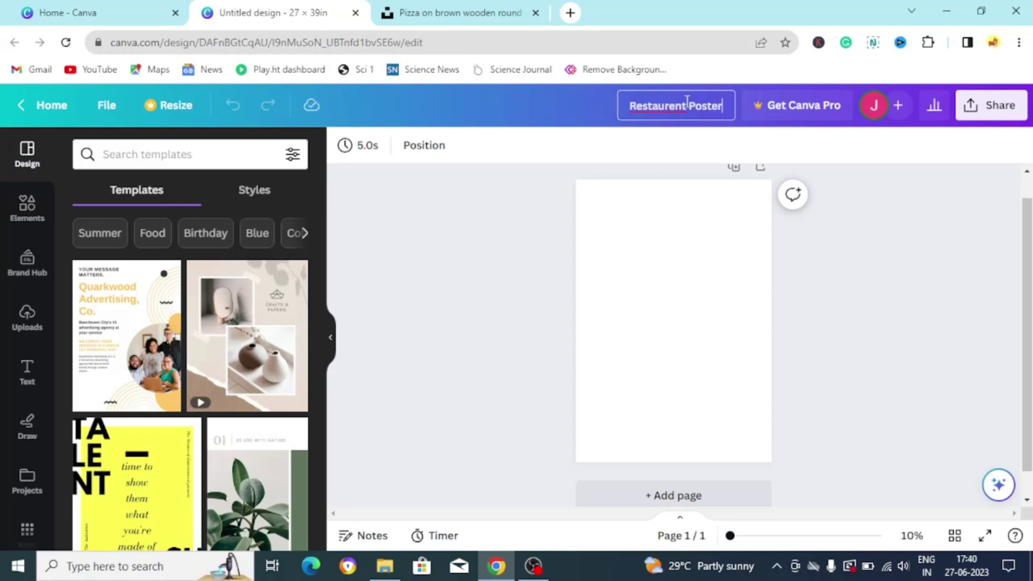
right_click(677, 106)
click(718, 120)
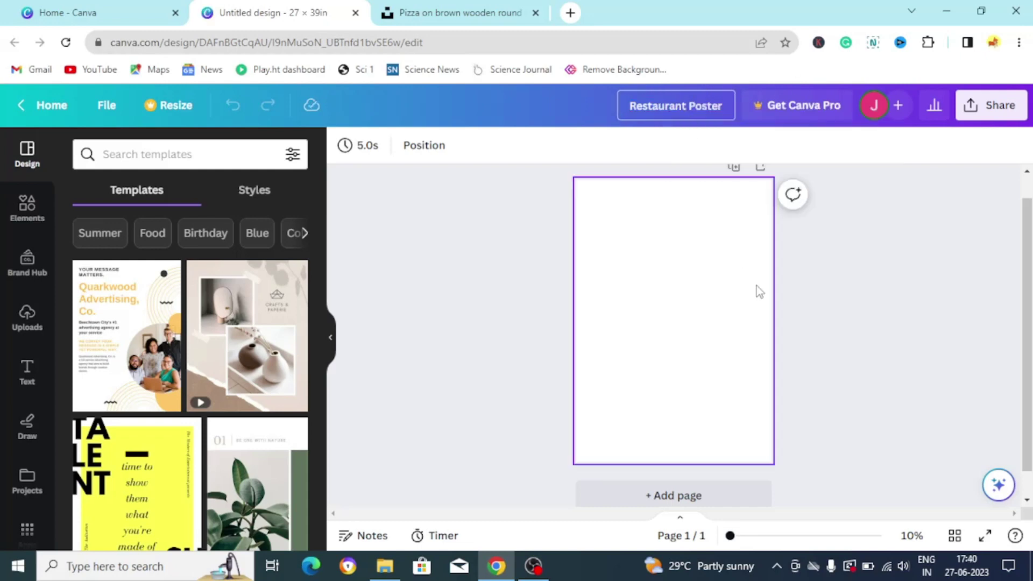
Step: Upload the food photos from the Downloads folder to the image uploads
click(29, 319)
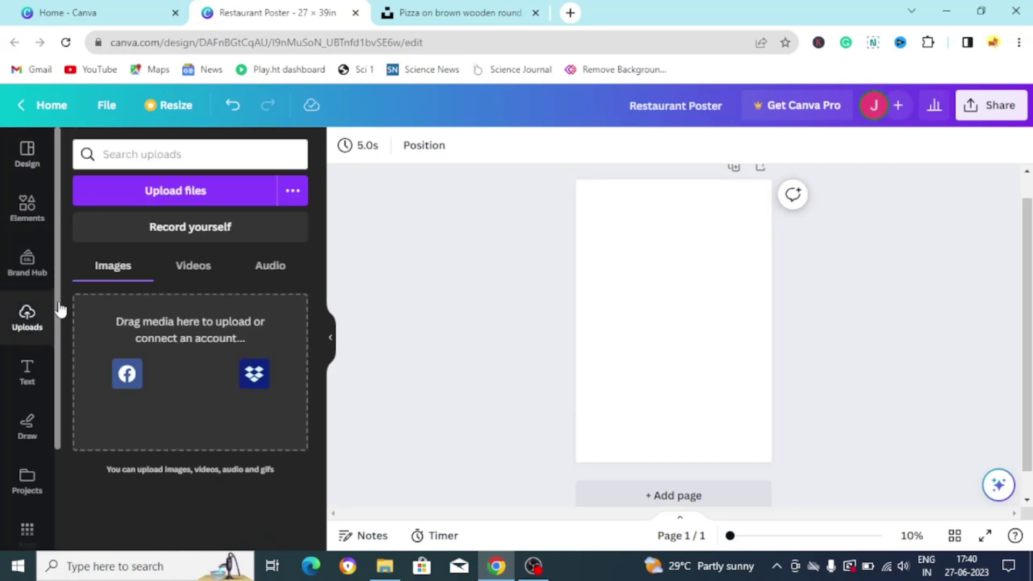
click(167, 206)
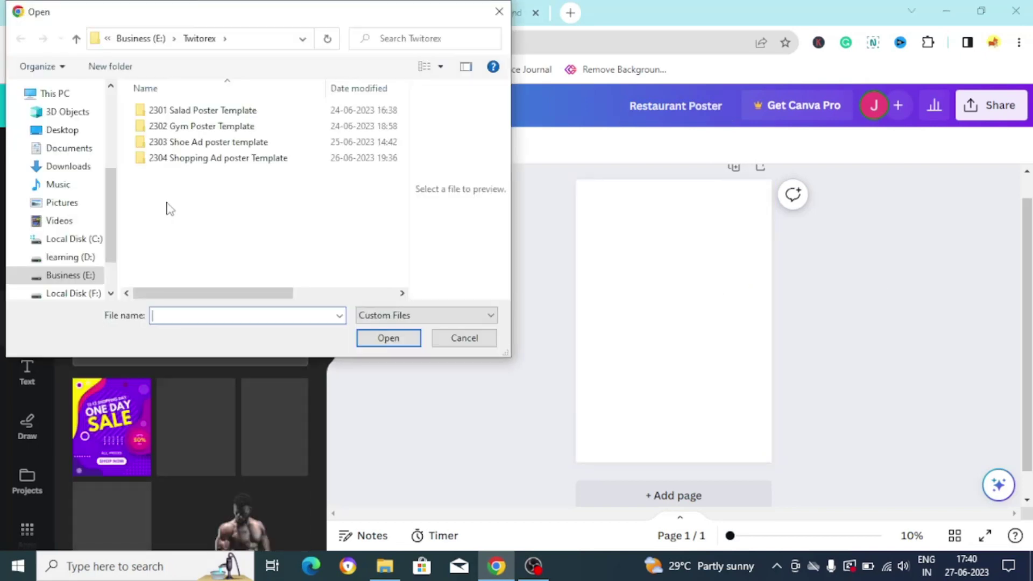
click(65, 168)
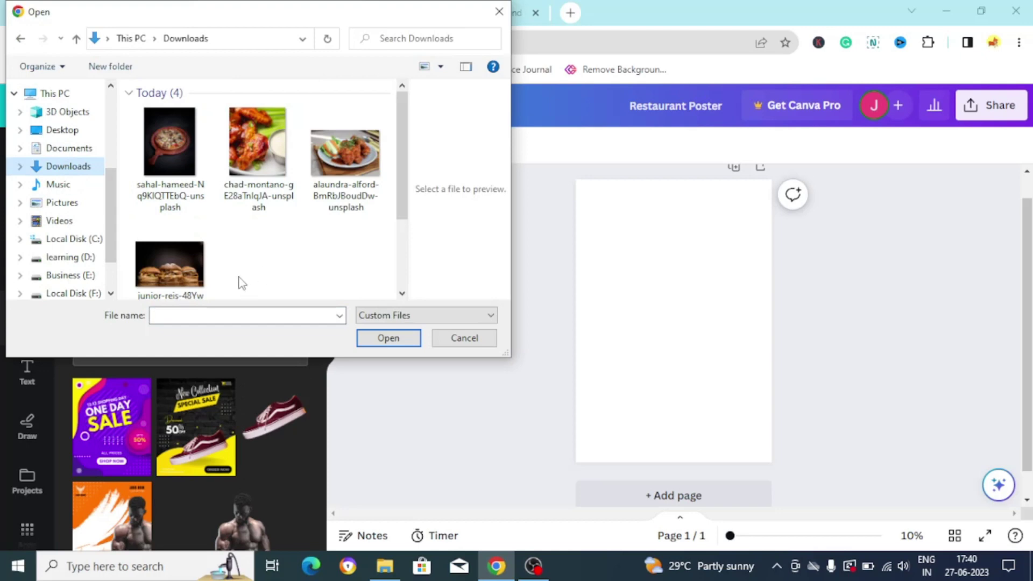
click(372, 338)
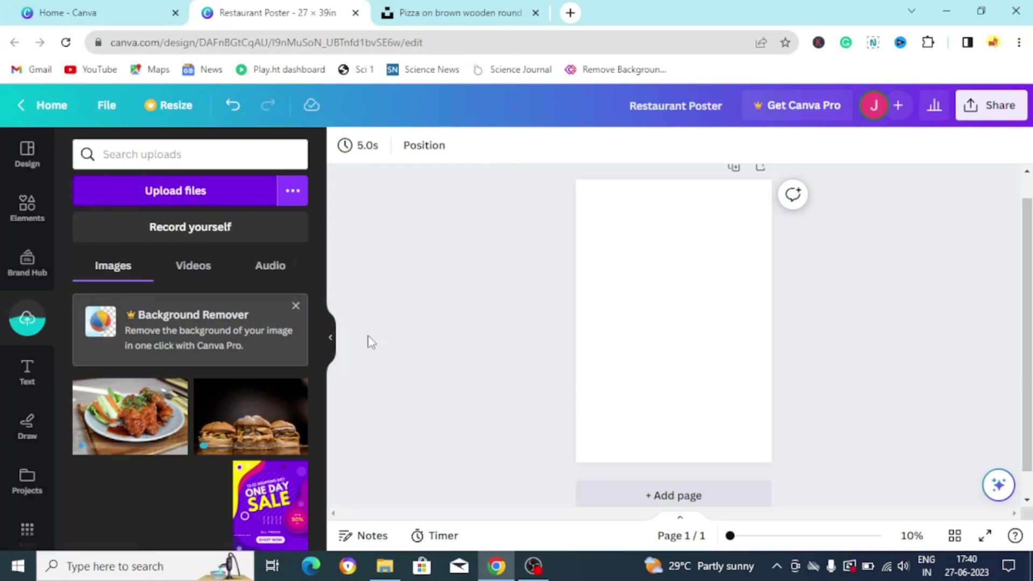
Step: Add a circle shape from the basic shapes to the blank page
click(597, 299)
click(43, 225)
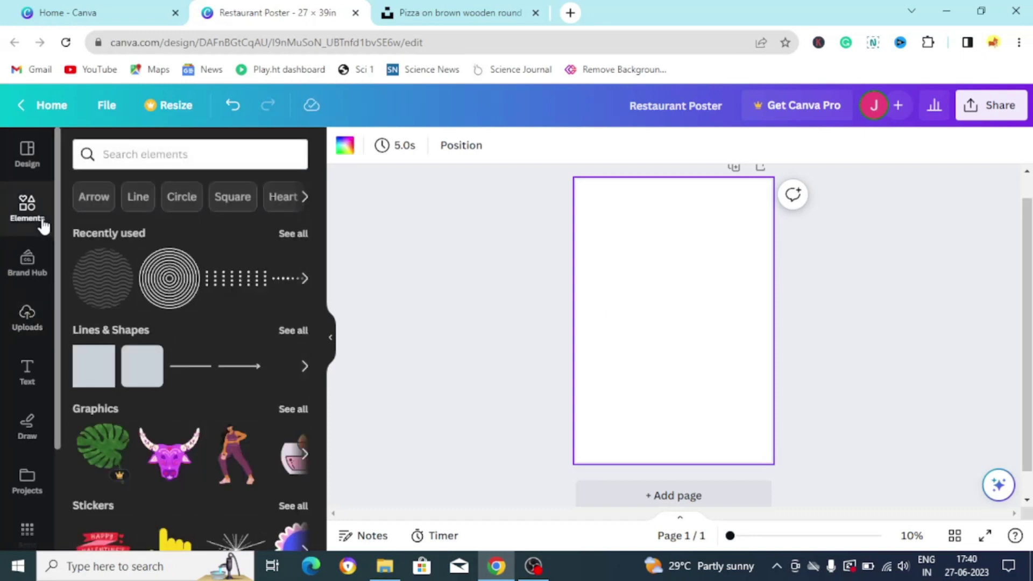
click(286, 380)
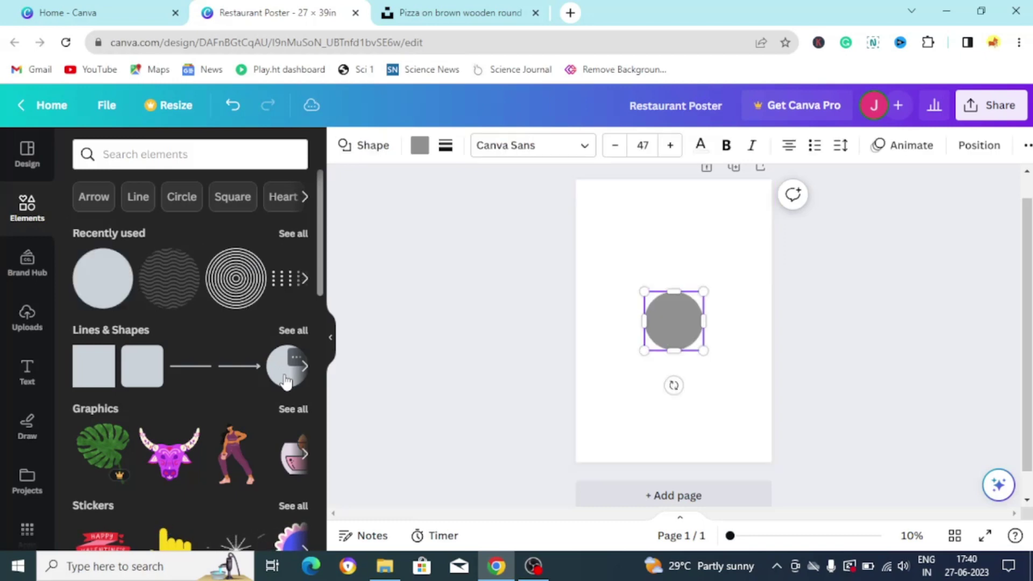
click(622, 350)
click(652, 345)
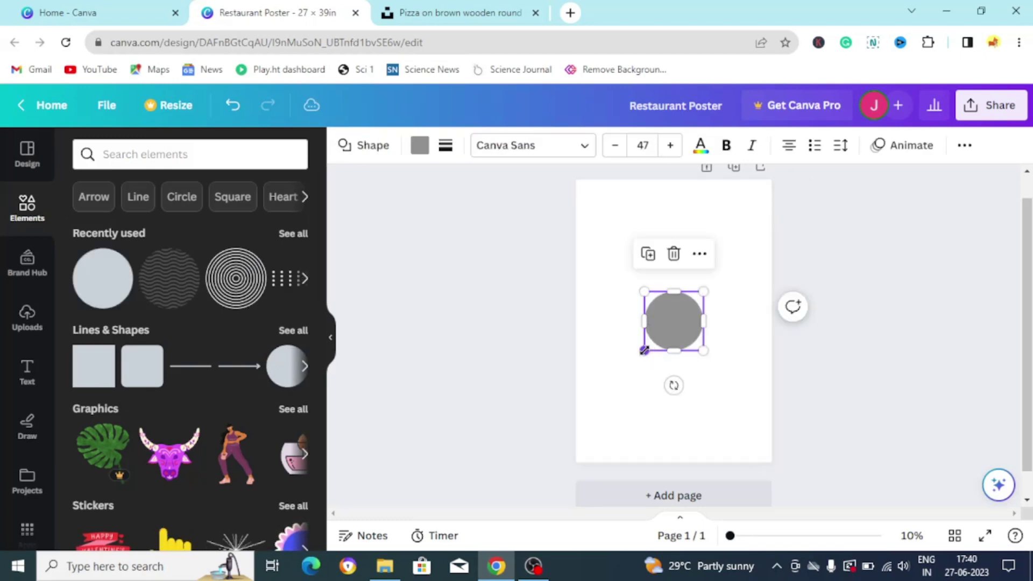
Step: Enlarge the circle beyond the page's left edge and full height, then narrow it into an upright ellipse
drag(644, 350, 362, 405)
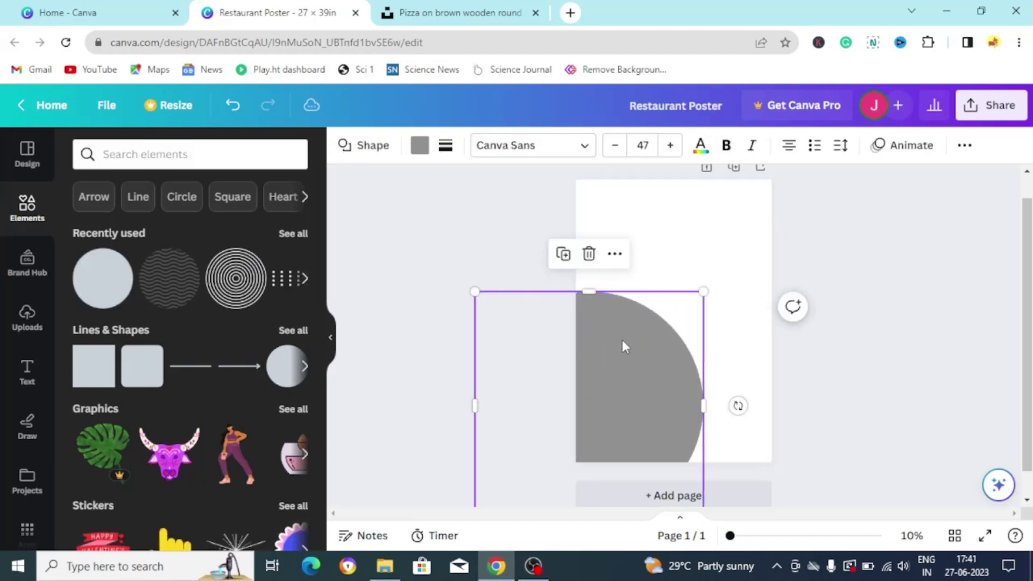
drag(622, 344, 619, 260)
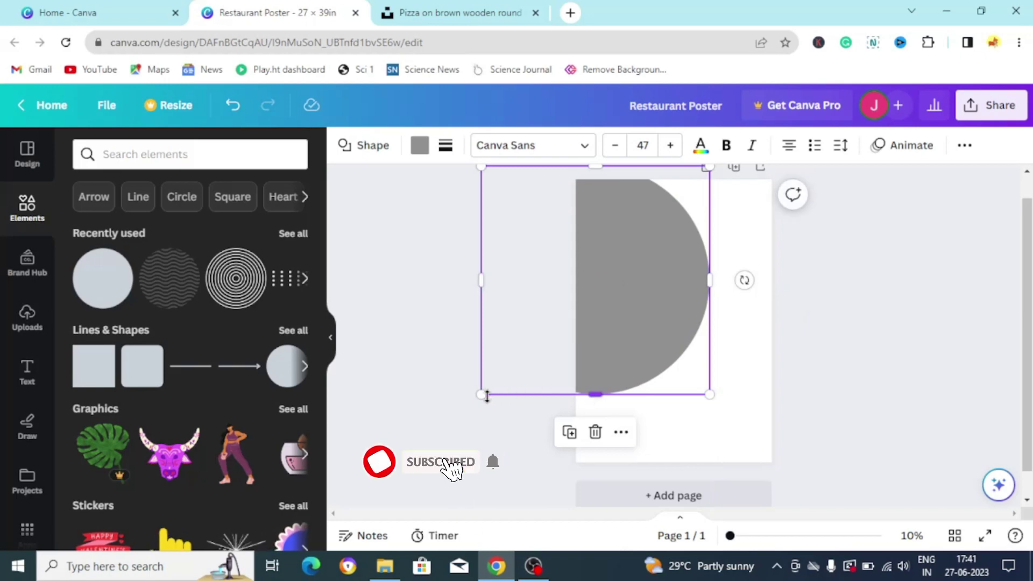
drag(483, 393, 343, 482)
mouse_move(597, 375)
mouse_down()
mouse_move(614, 357)
mouse_move(602, 360)
mouse_up()
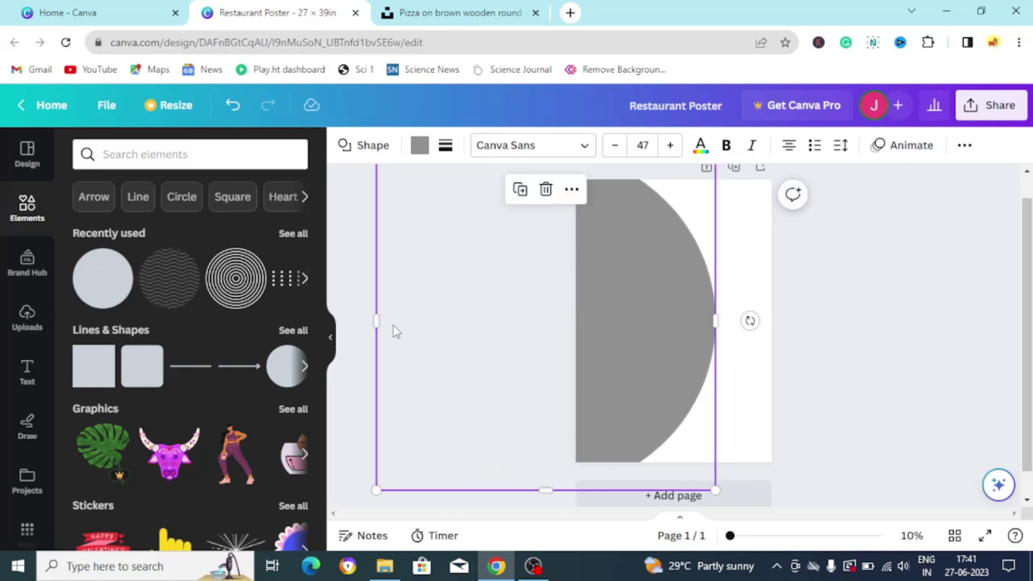
drag(376, 321, 431, 322)
click(841, 333)
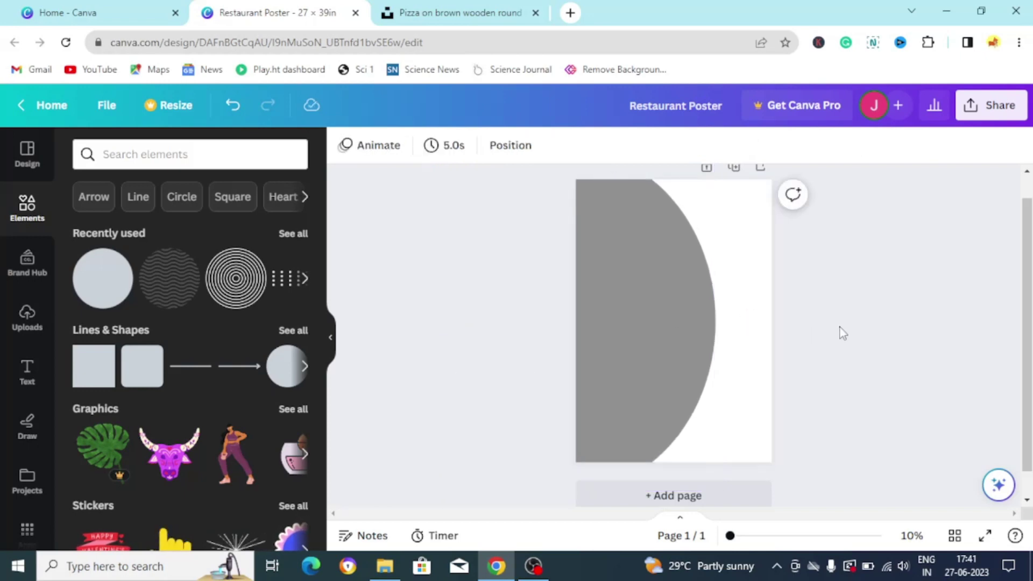
Step: Fill the large ellipse with a custom bright yellow
click(689, 317)
click(420, 145)
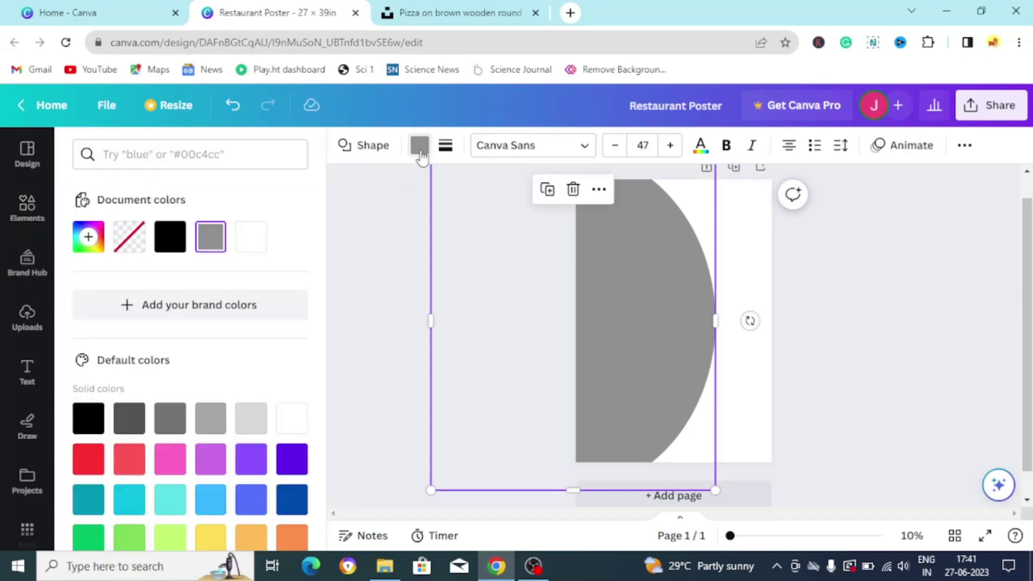
click(88, 237)
drag(271, 331, 327, 284)
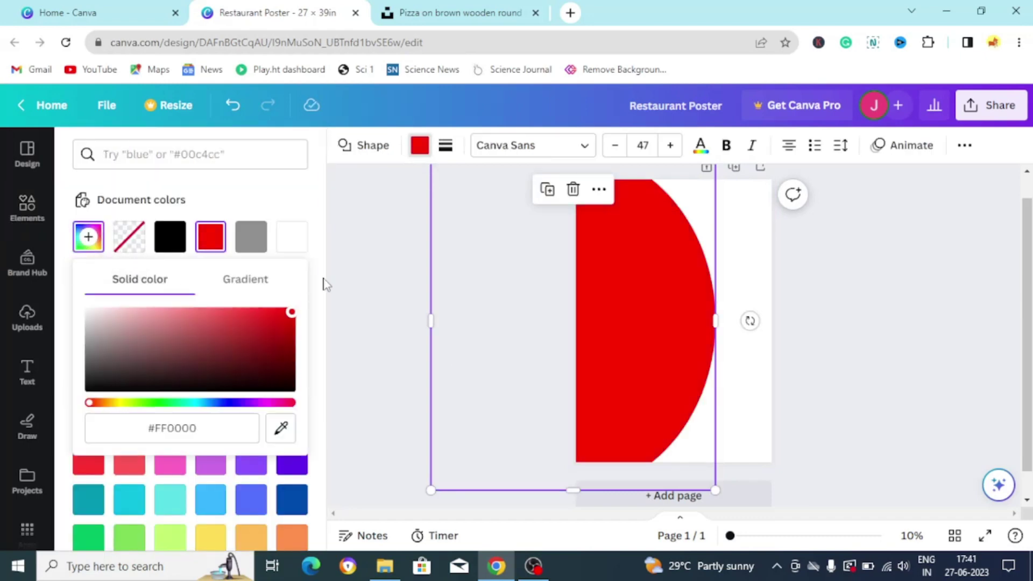
click(118, 404)
click(357, 344)
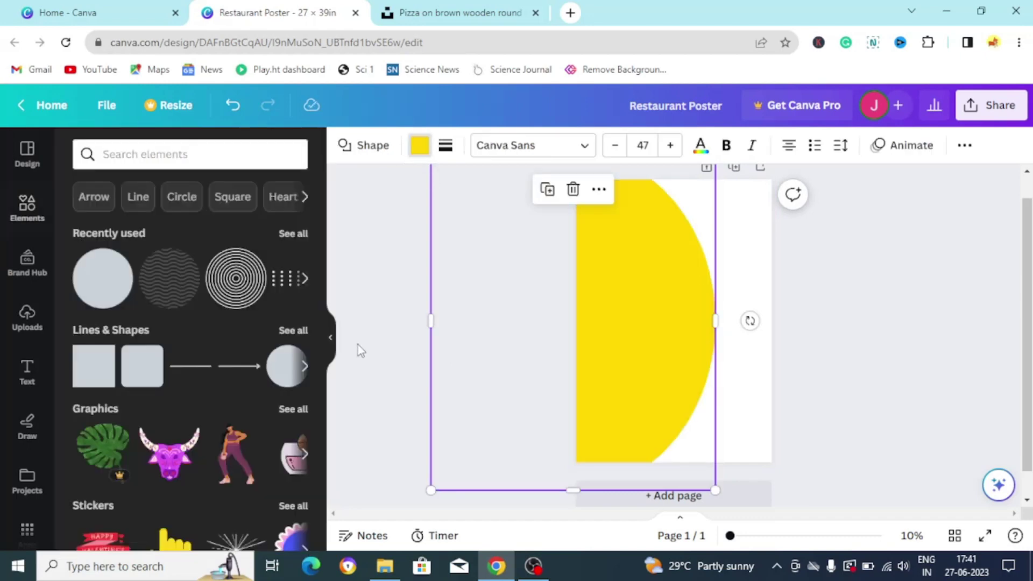
click(357, 344)
Step: Copy the yellow ellipse and paste the duplicate over it
click(582, 327)
right_click(582, 327)
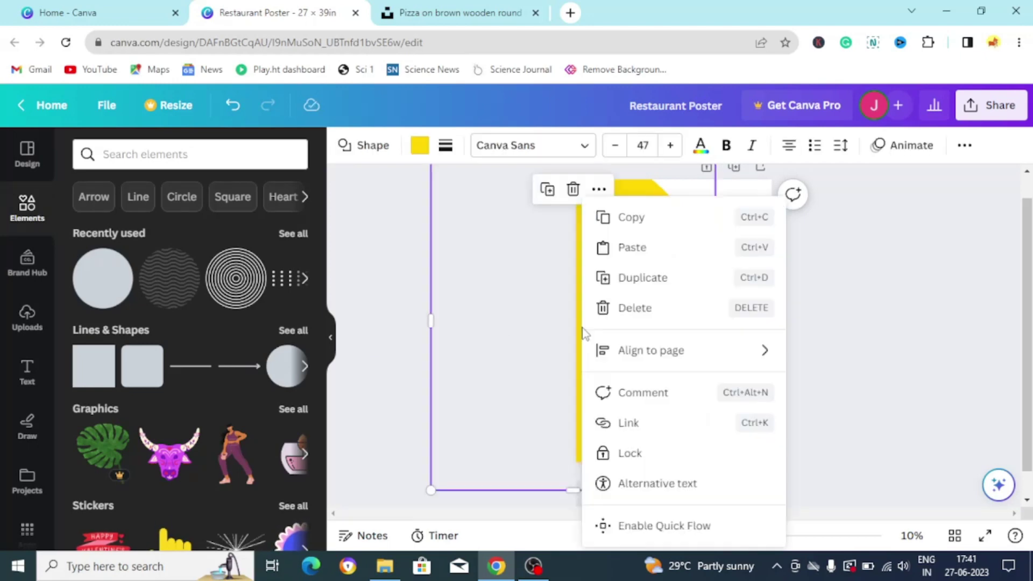
click(619, 227)
right_click(620, 226)
click(626, 245)
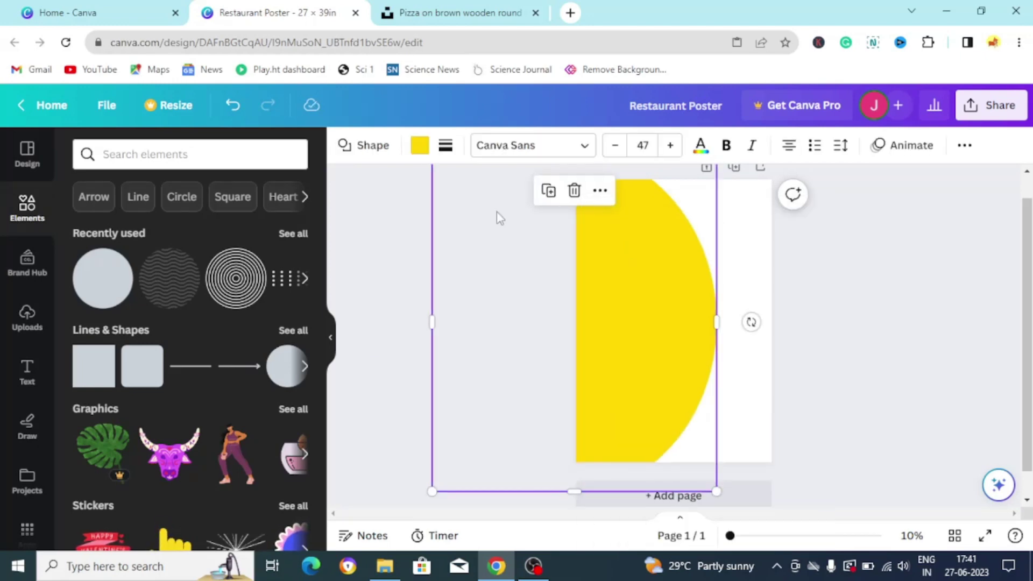
Step: Fill the duplicate ellipse with a custom dark red and shift it left to leave a yellow band
click(416, 154)
click(88, 461)
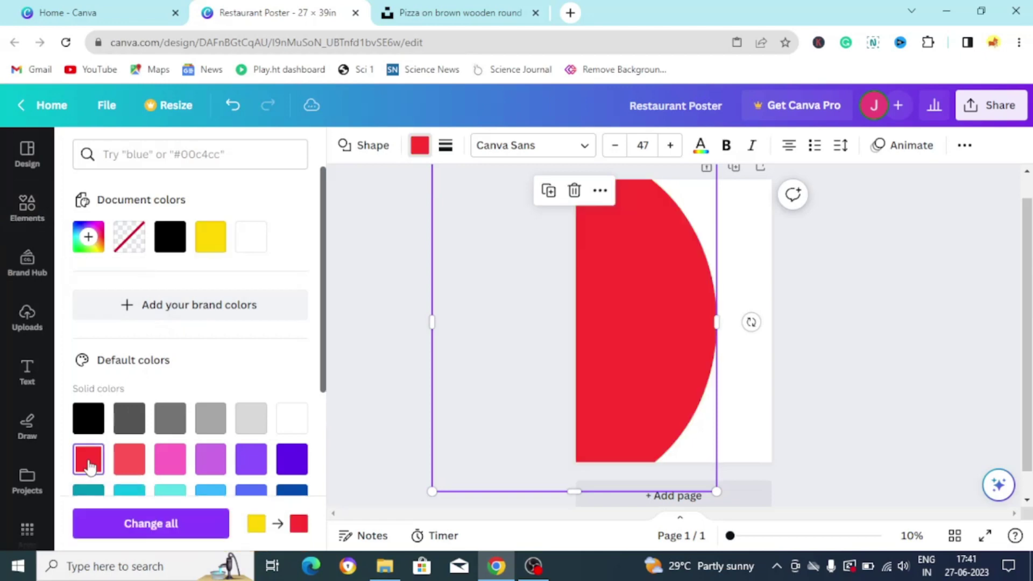
drag(582, 362, 556, 360)
click(89, 237)
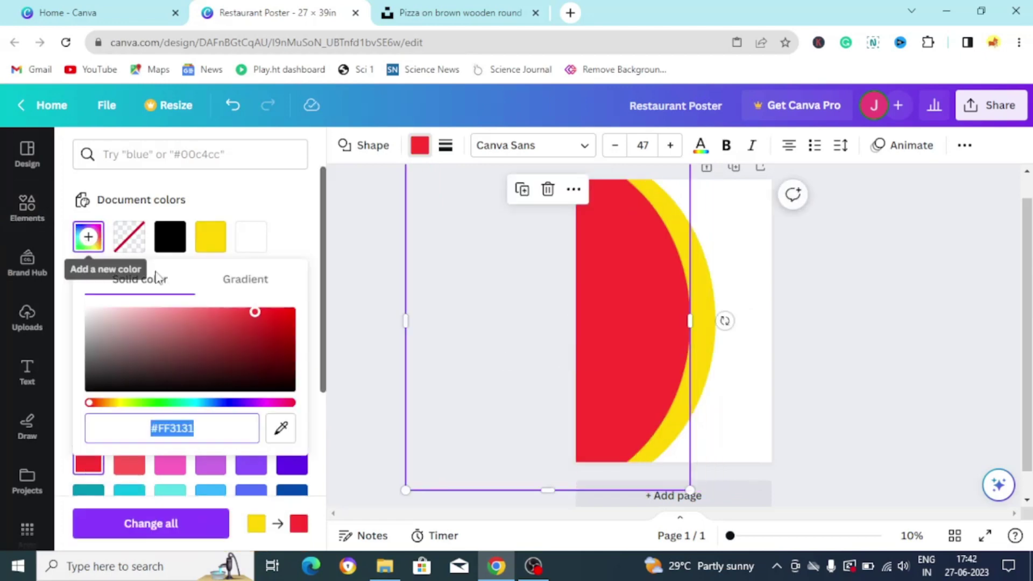
click(291, 325)
click(383, 318)
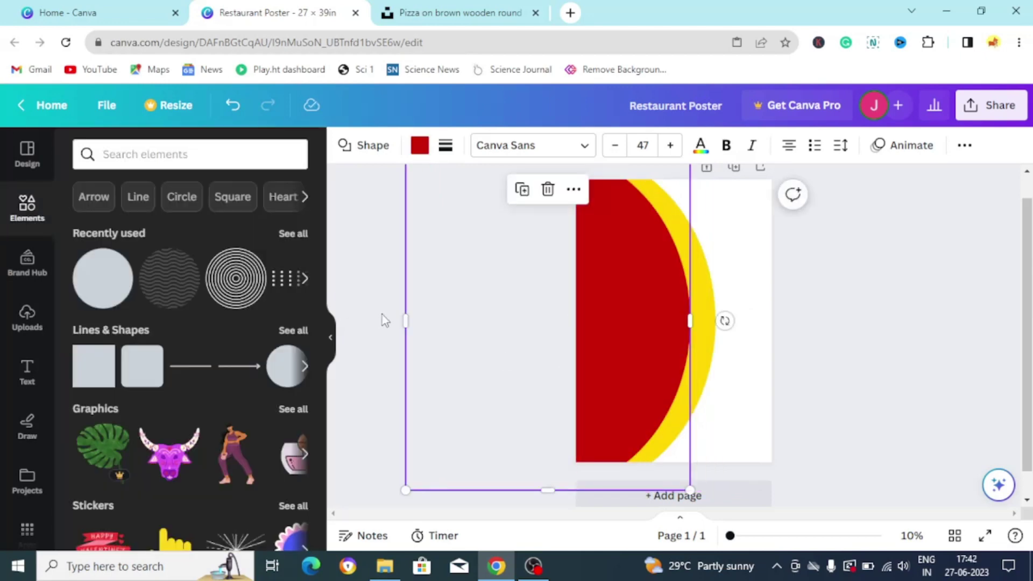
Step: Move the red ellipse further left and shorten it to about the page's height
drag(595, 320, 580, 326)
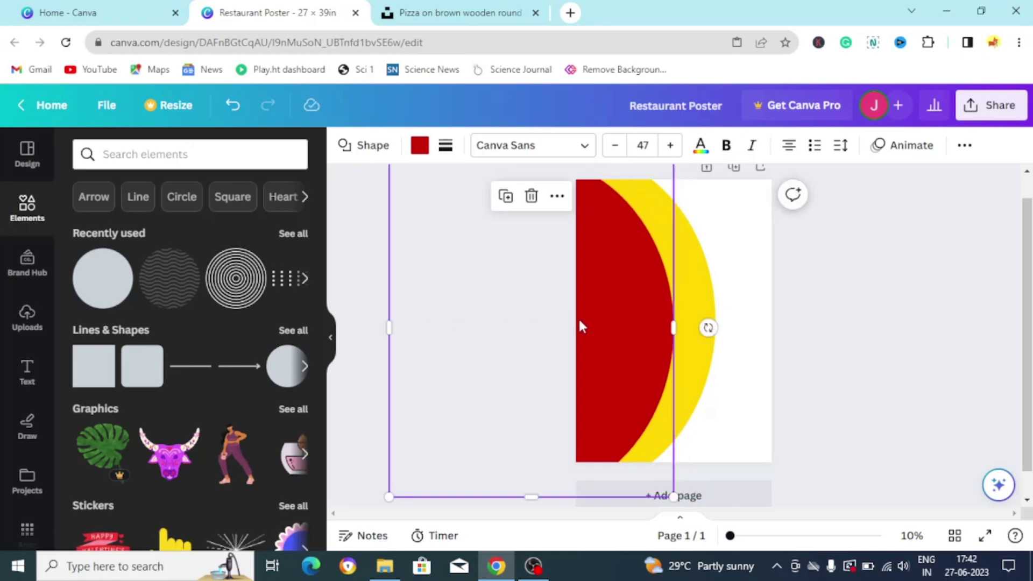
drag(531, 496, 535, 438)
drag(532, 376, 525, 380)
Step: Align the red shape to the middle of the page
right_click(610, 228)
mouse_move(664, 353)
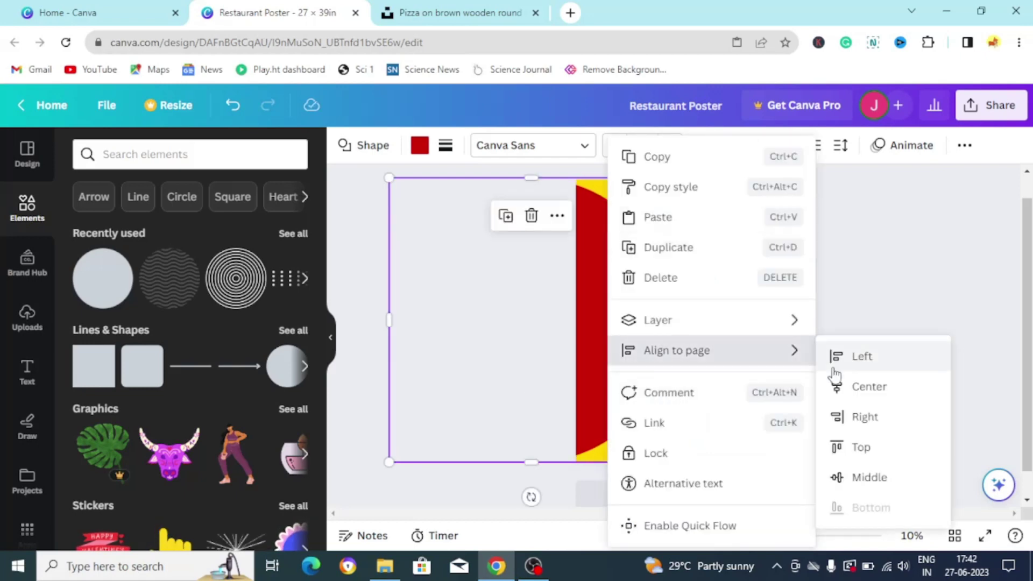
click(853, 477)
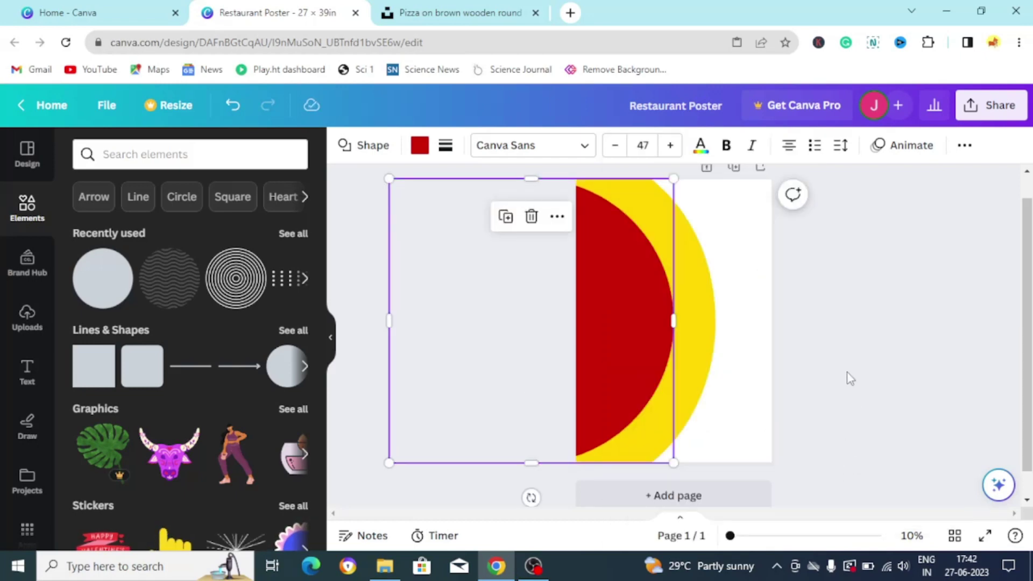
click(848, 376)
Step: Check the page alignment options of the yellow ellipse
right_click(699, 324)
mouse_move(728, 355)
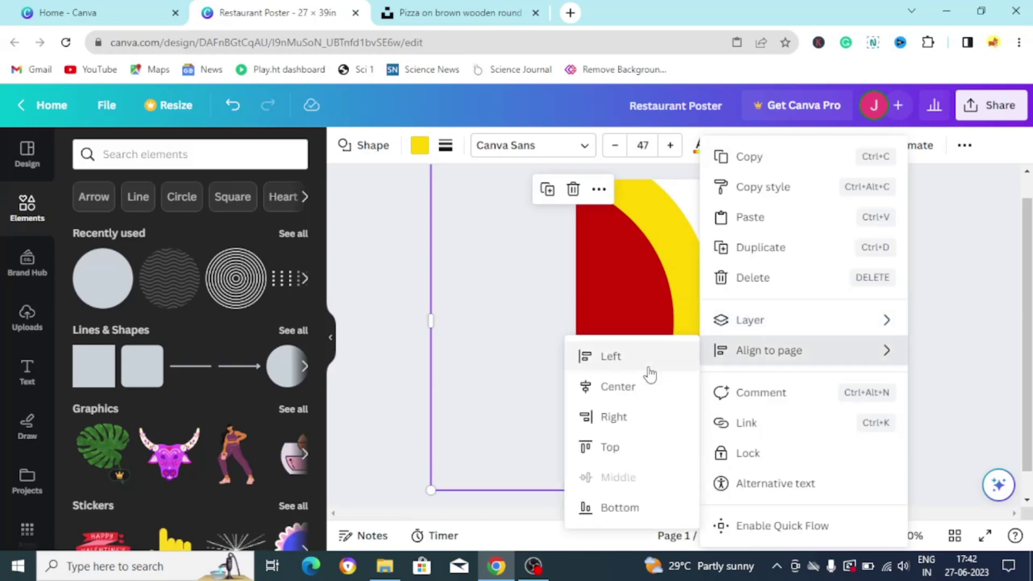
click(415, 400)
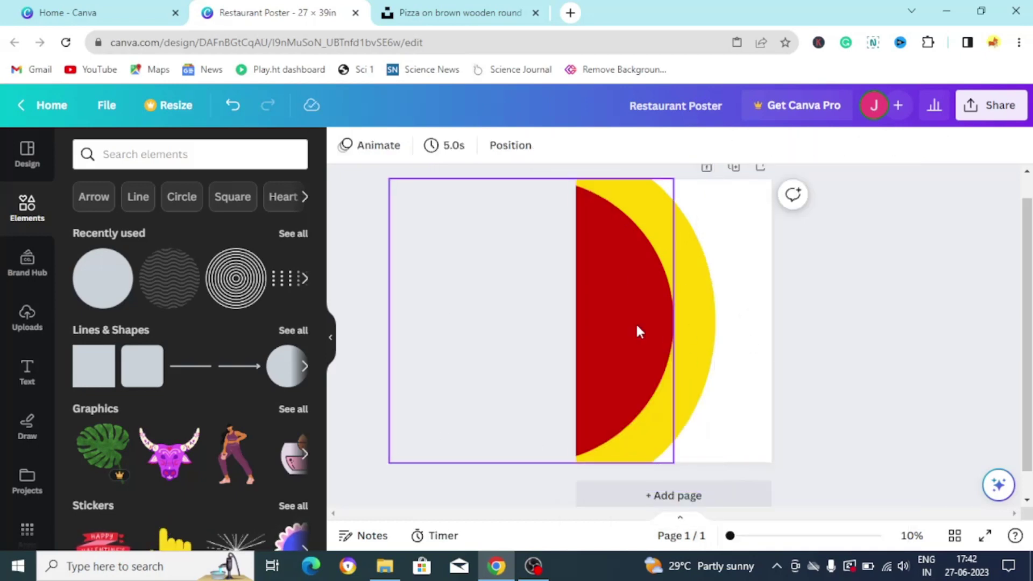
Step: Shift the red shape and the yellow ellipse to the right, leaving a yellow band along the red edge
drag(635, 322, 648, 324)
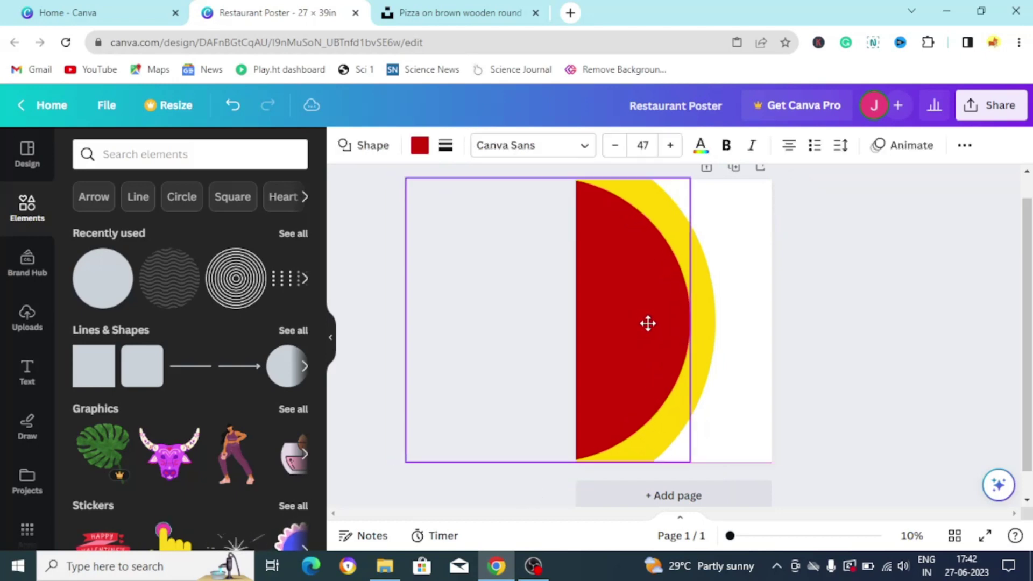
click(702, 330)
drag(711, 421, 712, 418)
click(837, 405)
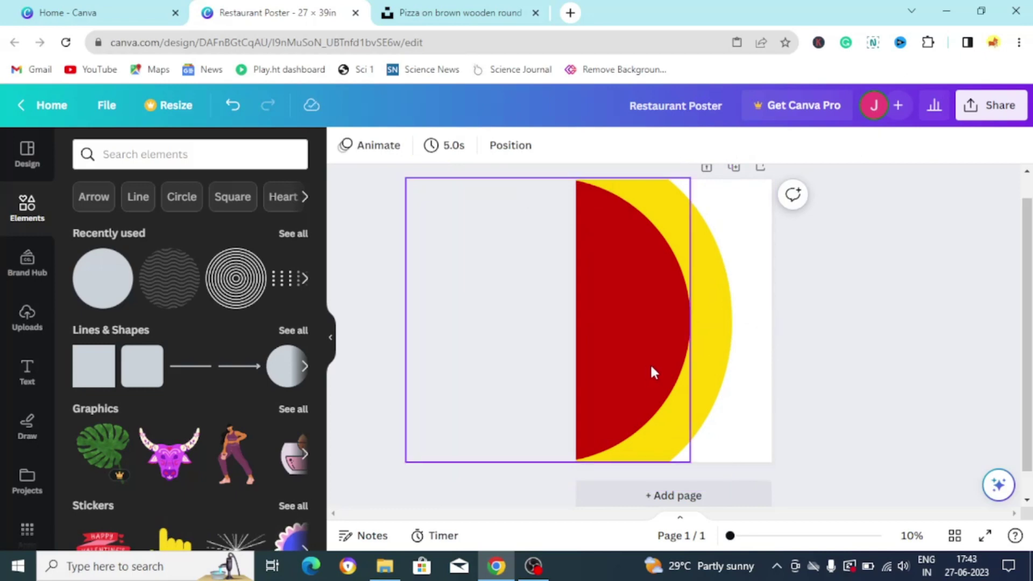
click(655, 365)
drag(655, 365, 659, 365)
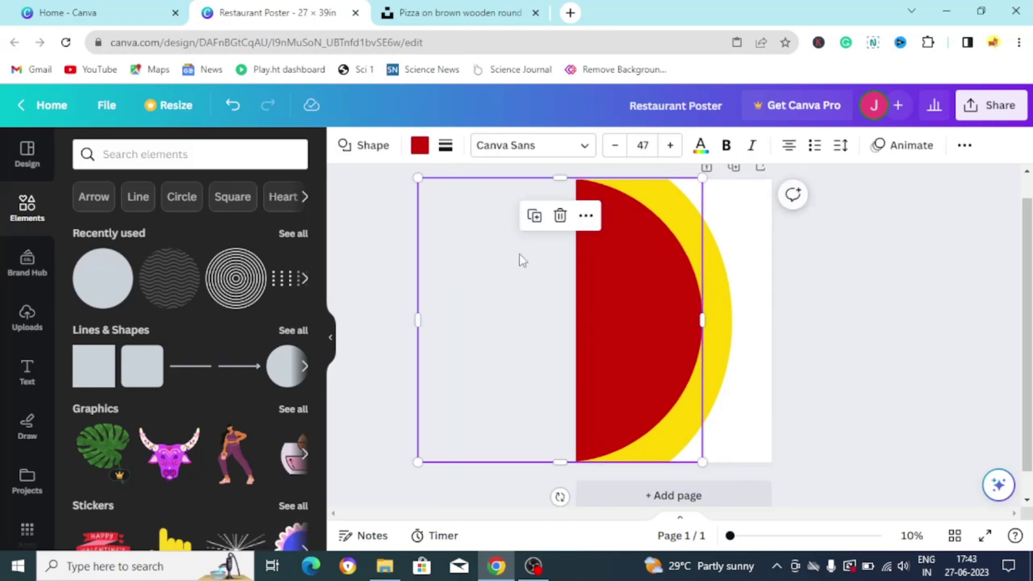
Step: Scale the red circle down to less than the page's height and centre it vertically over the yellow ellipse
drag(430, 195, 458, 218)
mouse_move(595, 325)
mouse_down()
mouse_move(605, 305)
mouse_move(593, 308)
mouse_up()
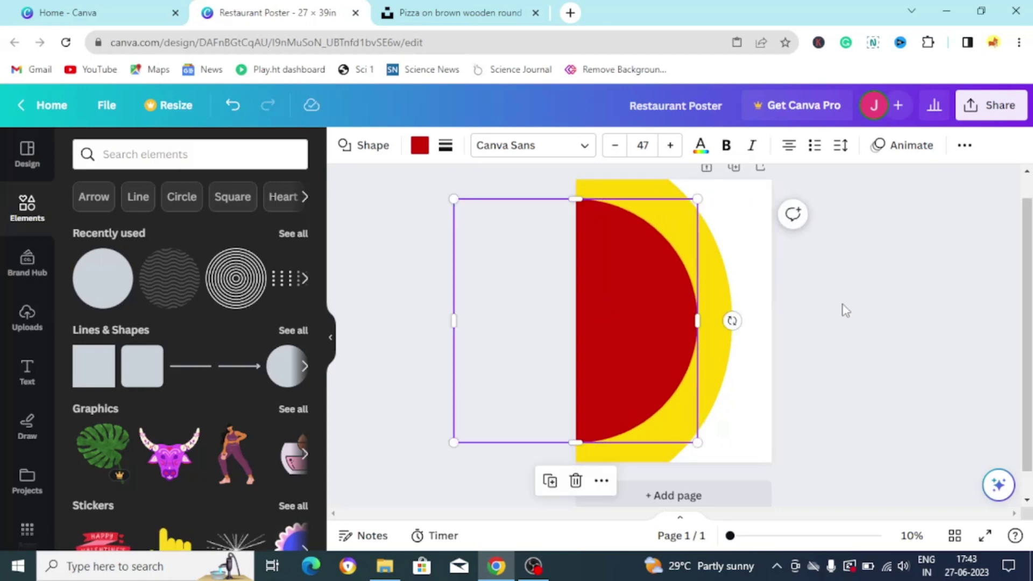
click(842, 308)
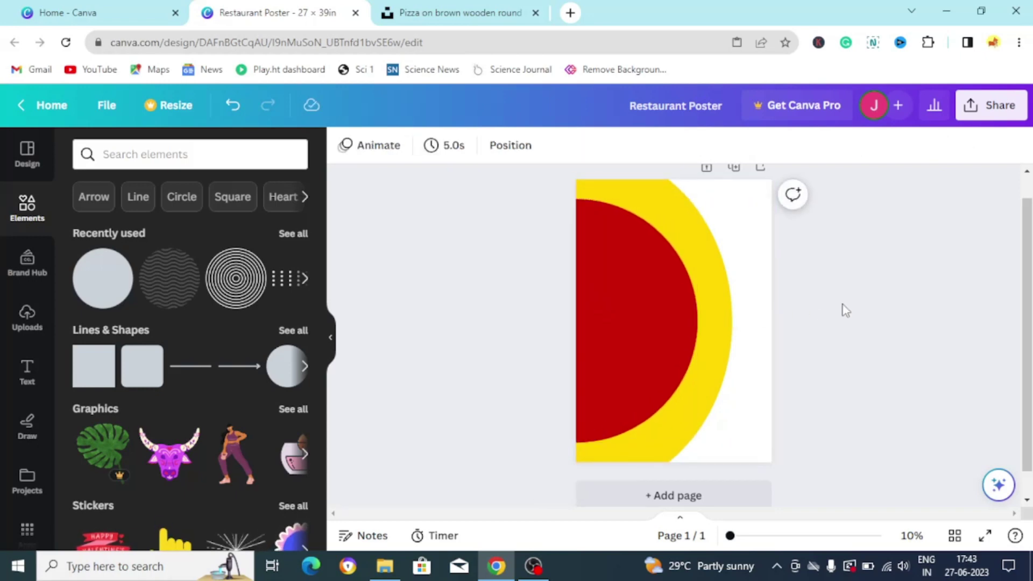
Step: Reshape the yellow ellipse into a circle about 46 in wide, centred vertically around the red circle
click(722, 357)
drag(590, 486, 595, 435)
drag(711, 376, 707, 391)
drag(451, 454, 392, 502)
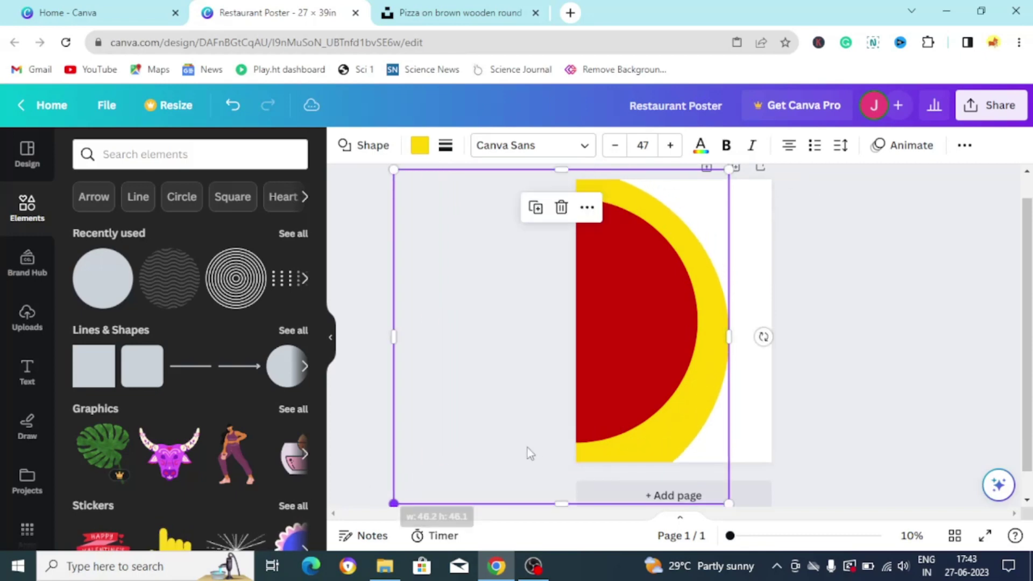
mouse_move(527, 447)
mouse_down()
mouse_move(550, 429)
mouse_move(530, 430)
mouse_up()
click(902, 378)
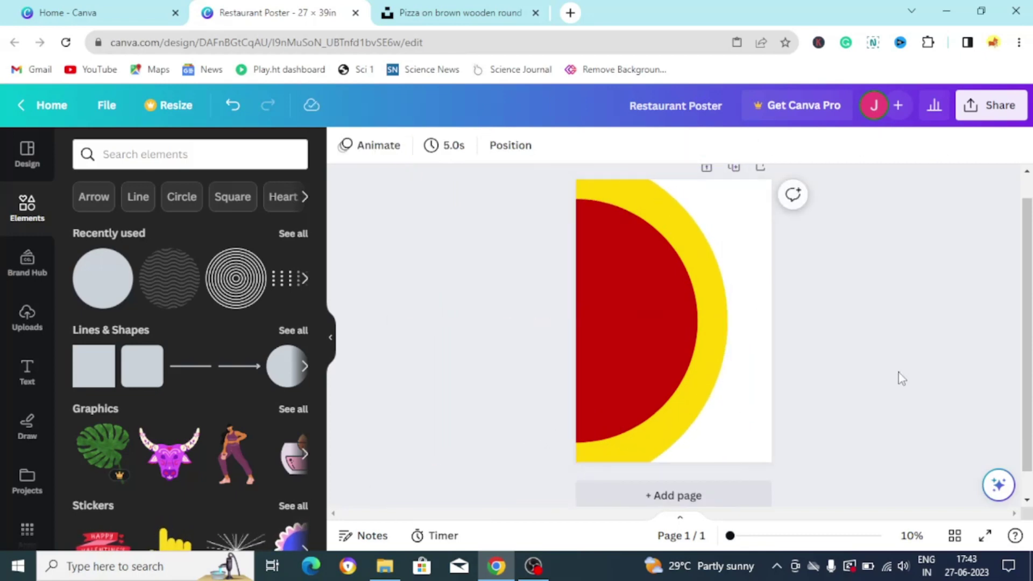
Step: Add a small circle from the recently used shapes and place it over the upper right edge of the yellow ring
click(98, 290)
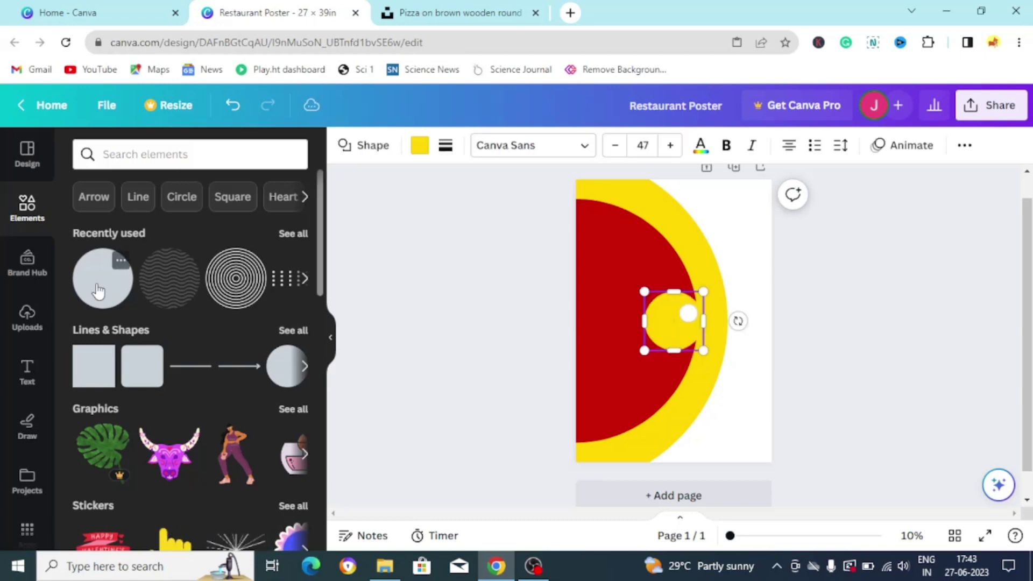
click(876, 353)
click(694, 312)
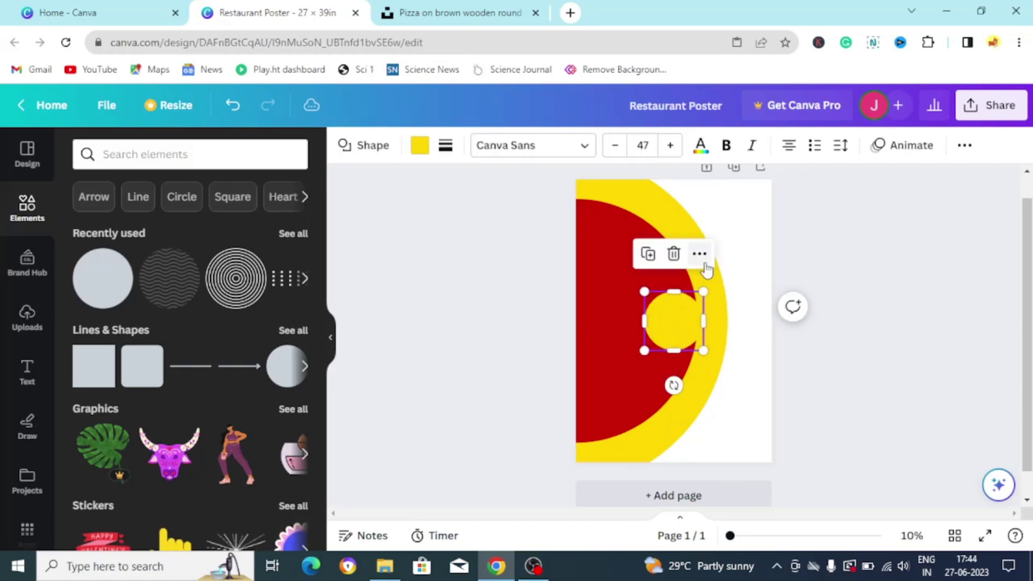
drag(694, 312, 728, 240)
drag(752, 187, 711, 224)
Step: Fill the small circle with white and shift it slightly left over the yellow ring
click(418, 151)
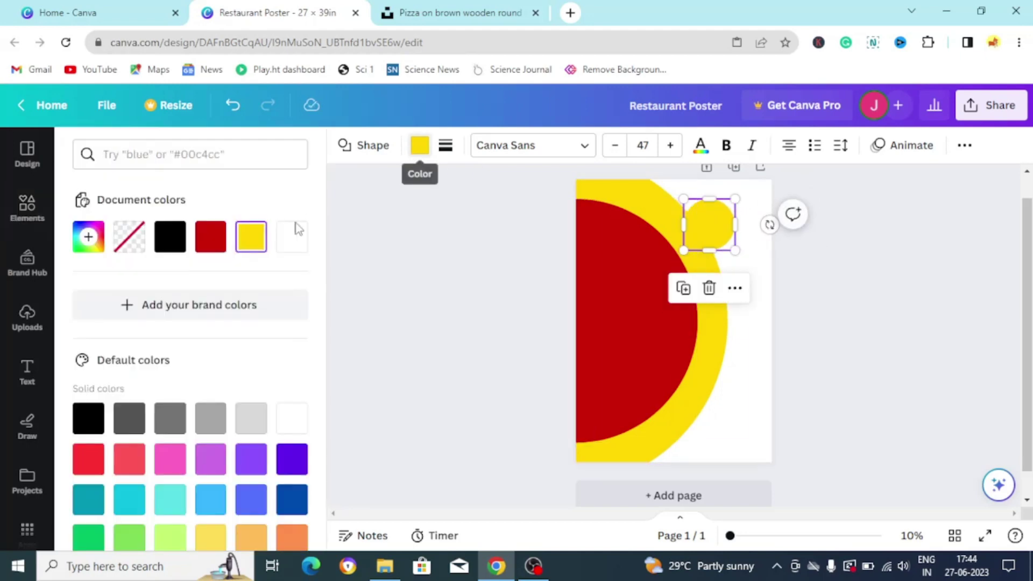
click(291, 237)
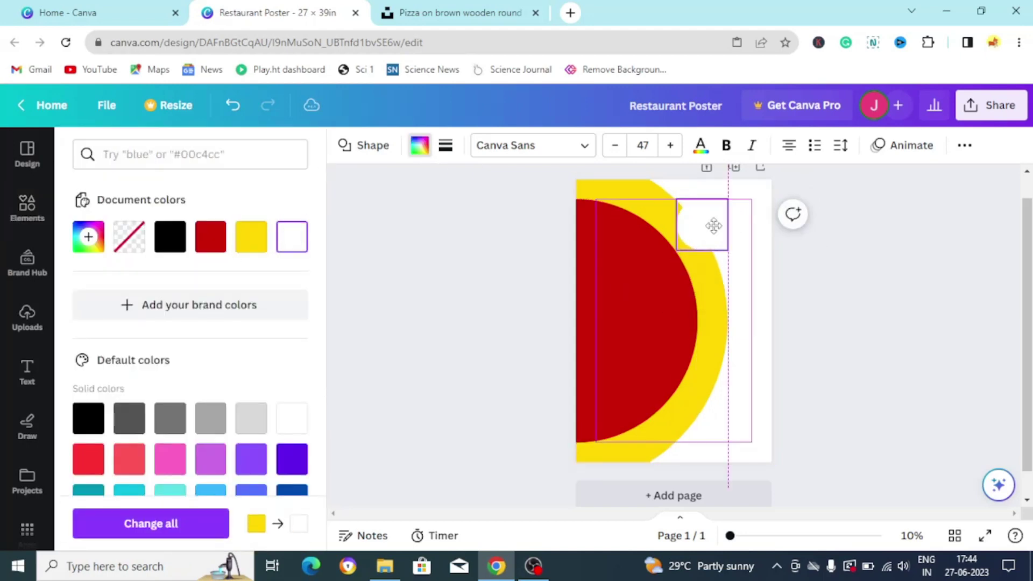
click(827, 298)
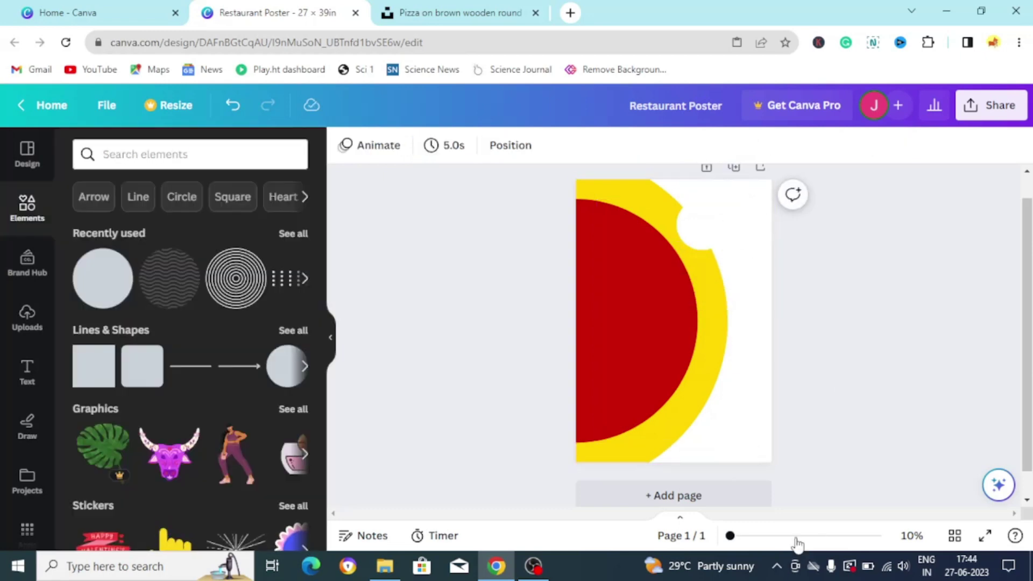
Step: Copy the white circle, enlarge the copy and place it below the original against the page's right edge
drag(730, 536, 740, 536)
click(717, 224)
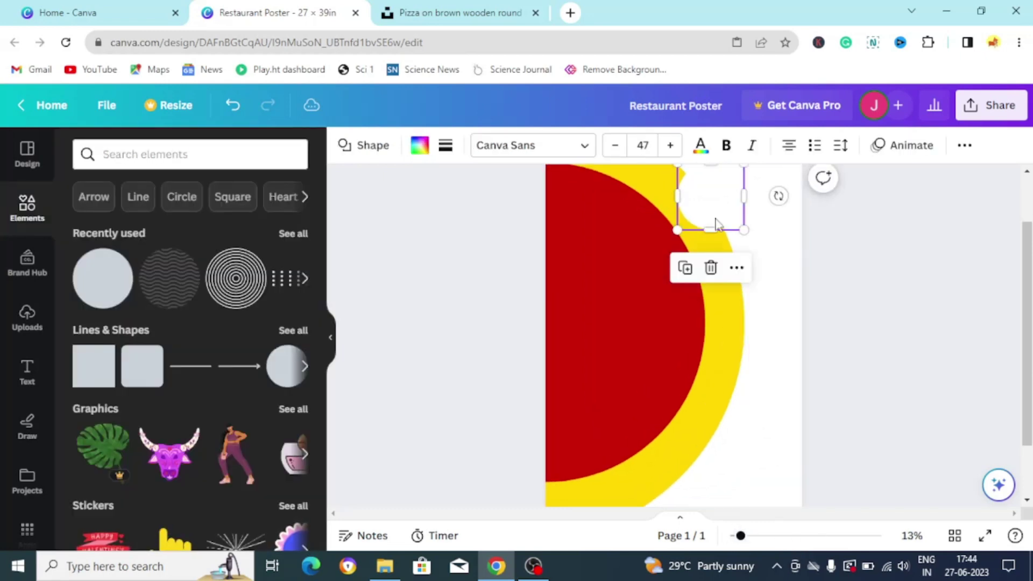
right_click(718, 226)
click(764, 156)
right_click(768, 269)
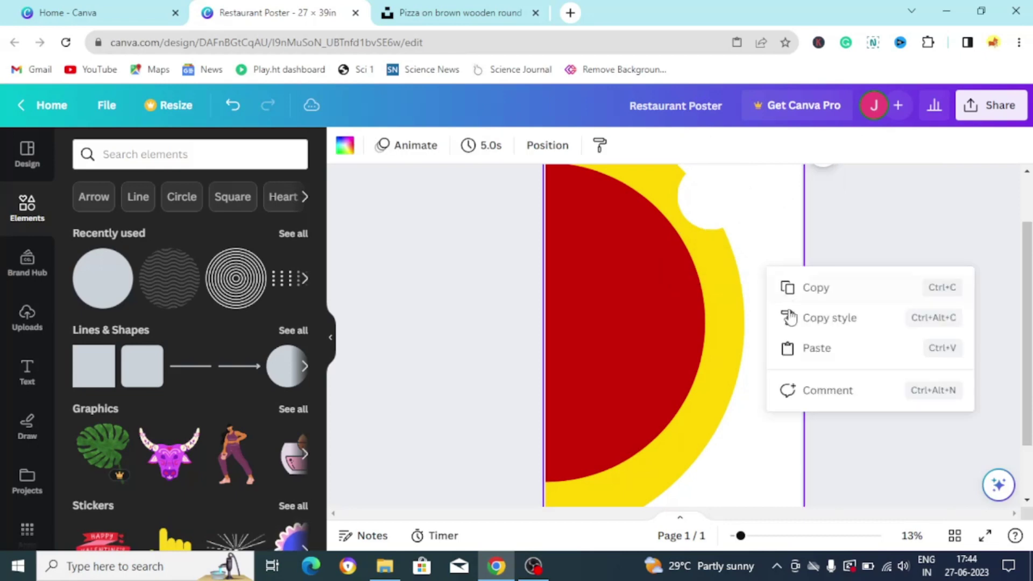
click(792, 348)
drag(718, 202, 778, 283)
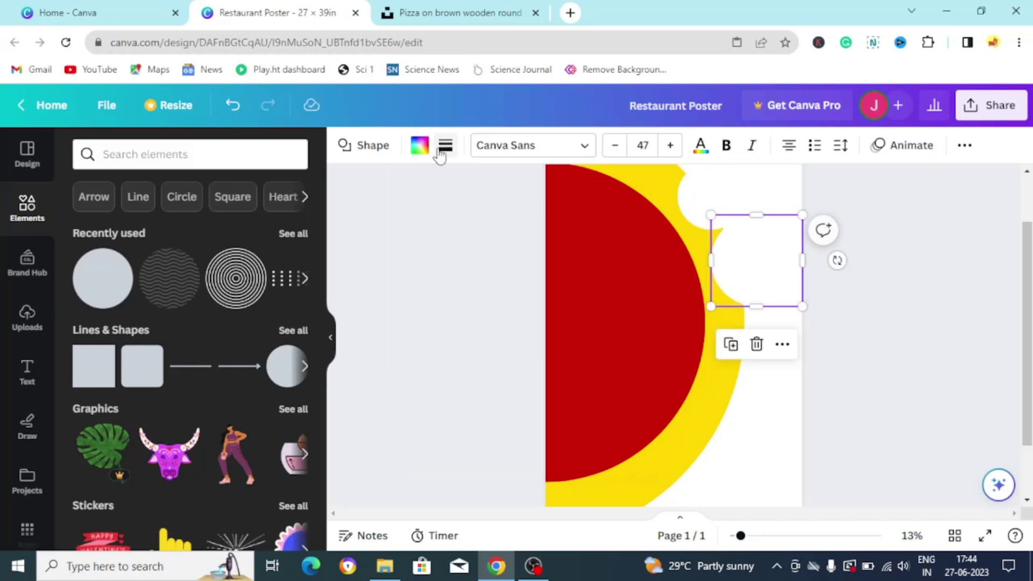
Step: Fill the larger white circle with light grey
click(419, 145)
click(250, 418)
click(769, 440)
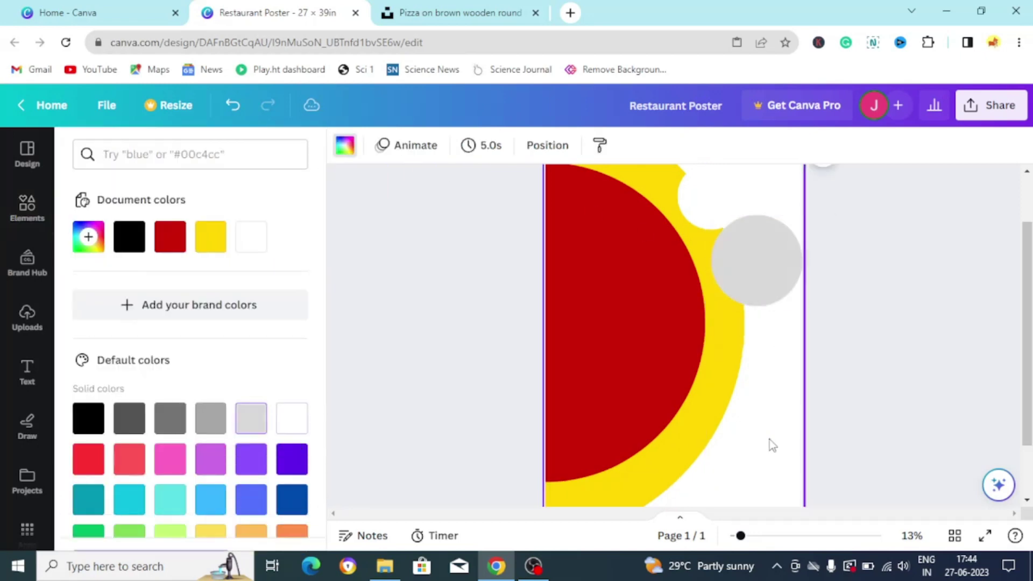
Step: Paste a copy of the light grey circle and place it directly beneath the original
right_click(756, 289)
click(756, 290)
right_click(756, 289)
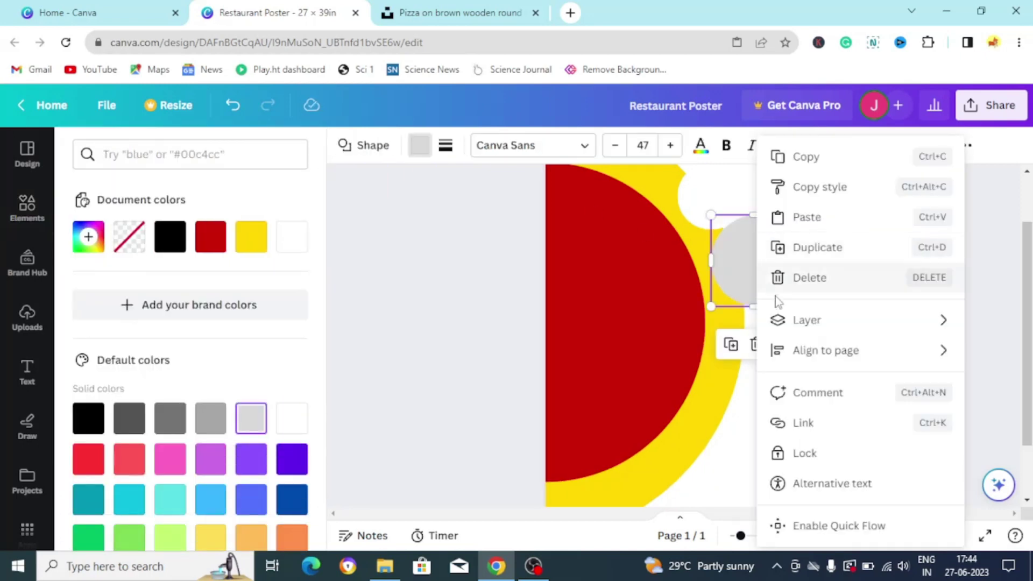
click(791, 221)
drag(785, 242, 770, 359)
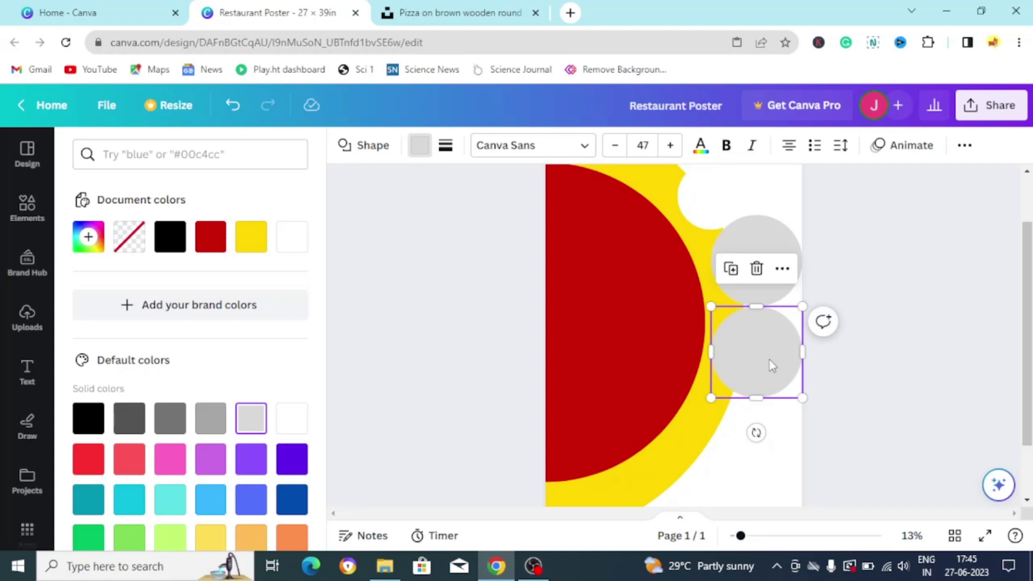
Step: Paste a third grey circle, make it slightly smaller and place it below the other two along the yellow ring
click(785, 417)
right_click(770, 379)
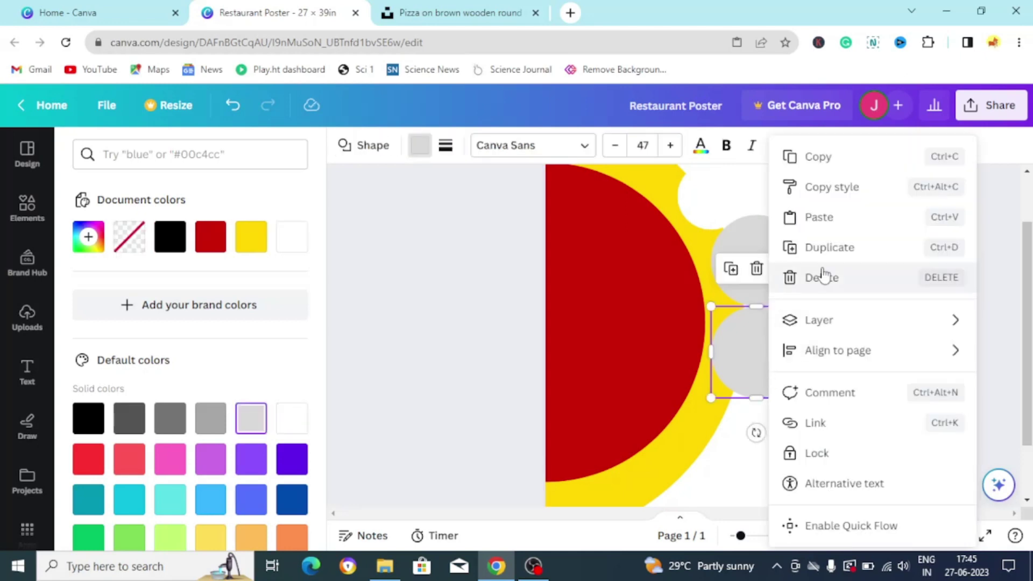
click(818, 166)
right_click(764, 444)
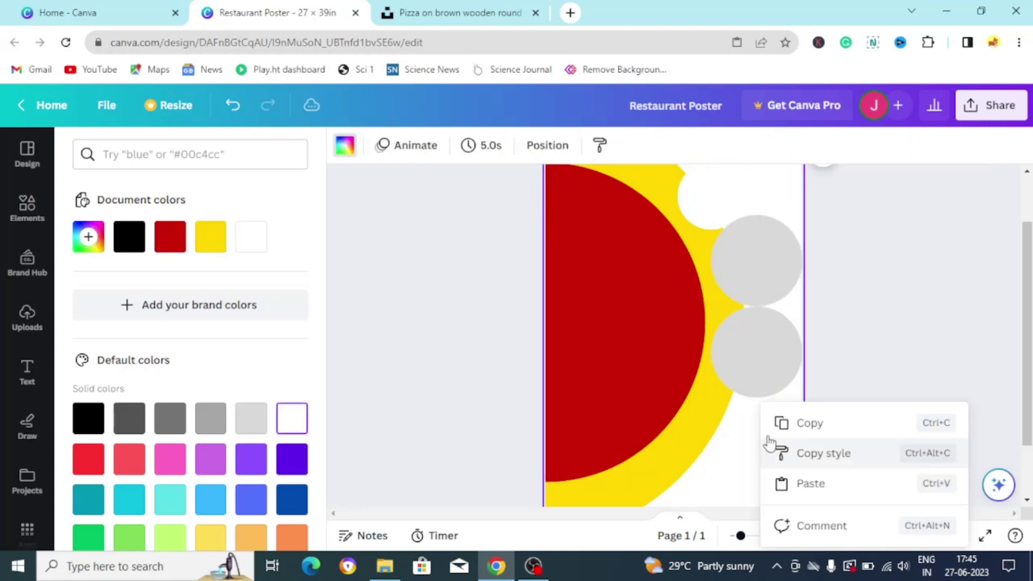
click(789, 486)
drag(765, 360, 738, 457)
drag(778, 405, 763, 418)
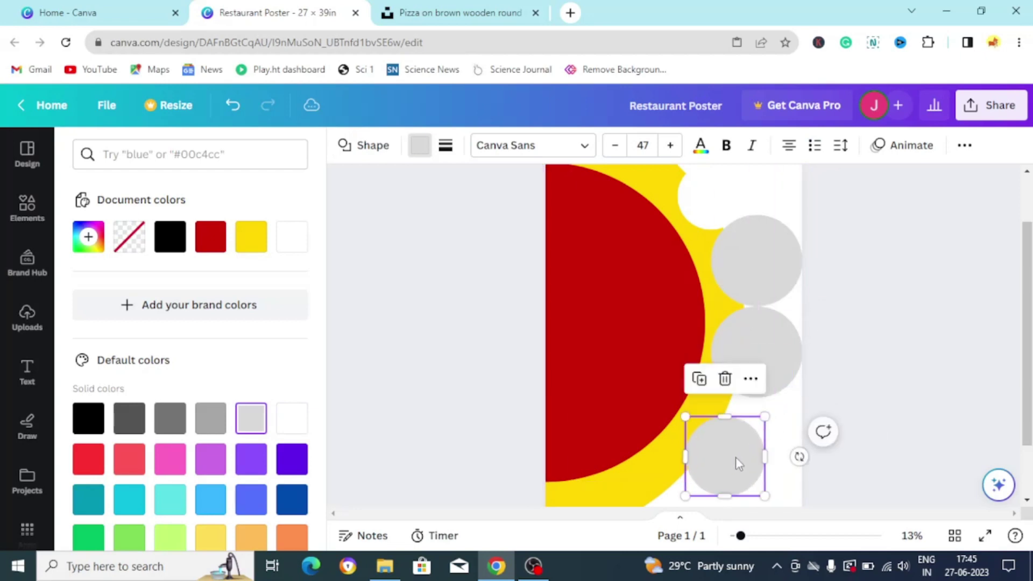
drag(735, 456, 754, 436)
Step: Shrink the middle grey circle so it is smaller than the one above it
click(766, 386)
drag(801, 397, 785, 381)
drag(752, 359, 759, 366)
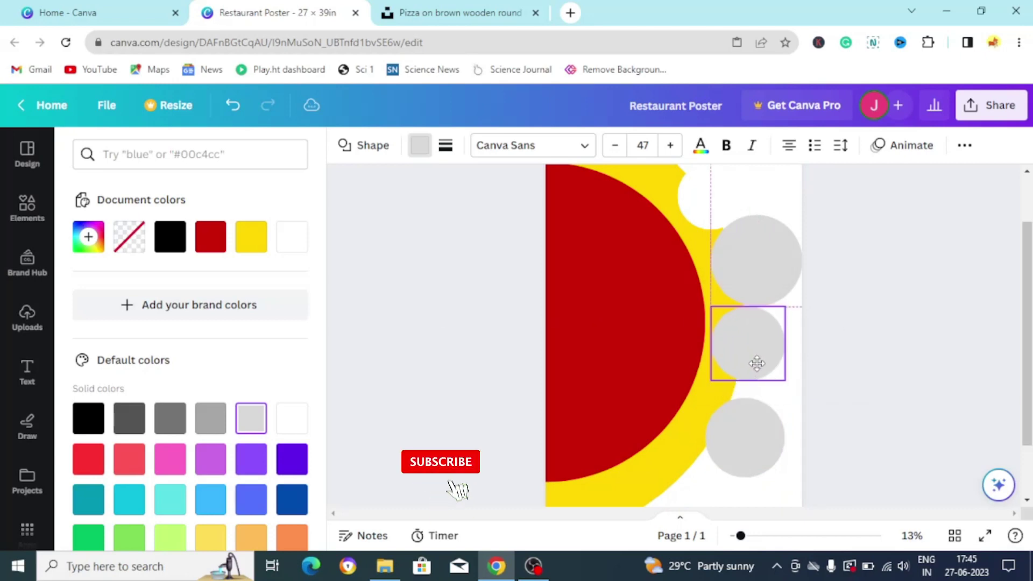
Step: Shift the white circle slightly left over the yellow ring, above the large grey circle
click(784, 242)
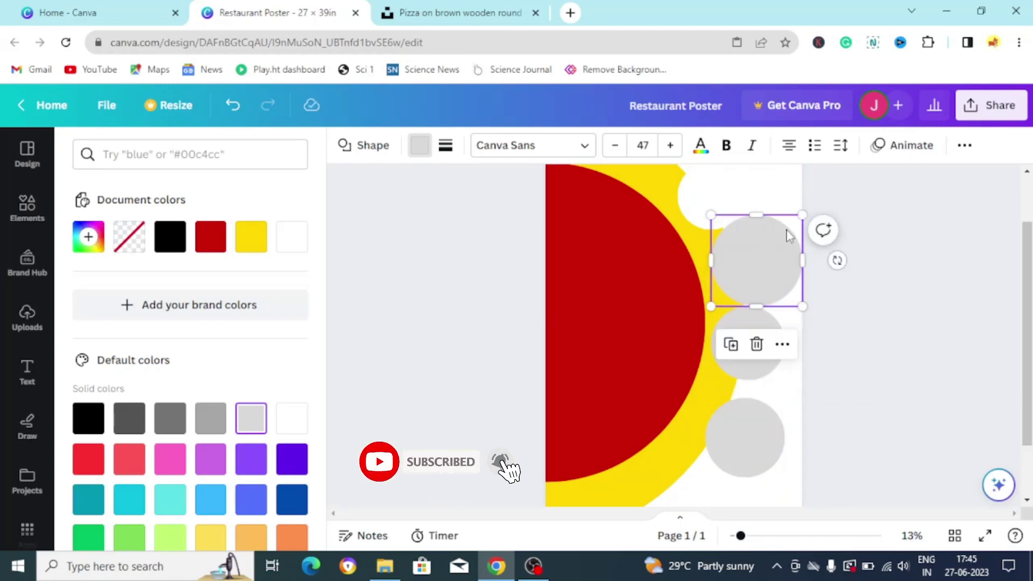
scroll(776, 243, up, 2)
click(689, 250)
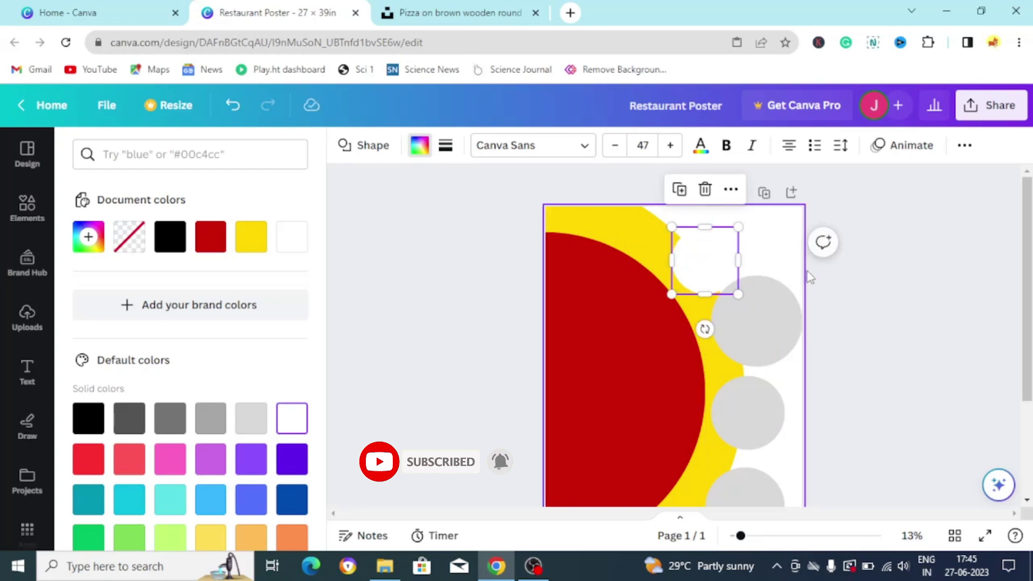
Step: Stack the middle grey circle under the large one at the page's right edge, with the lowest circle directly beneath it
scroll(925, 270, down, 2)
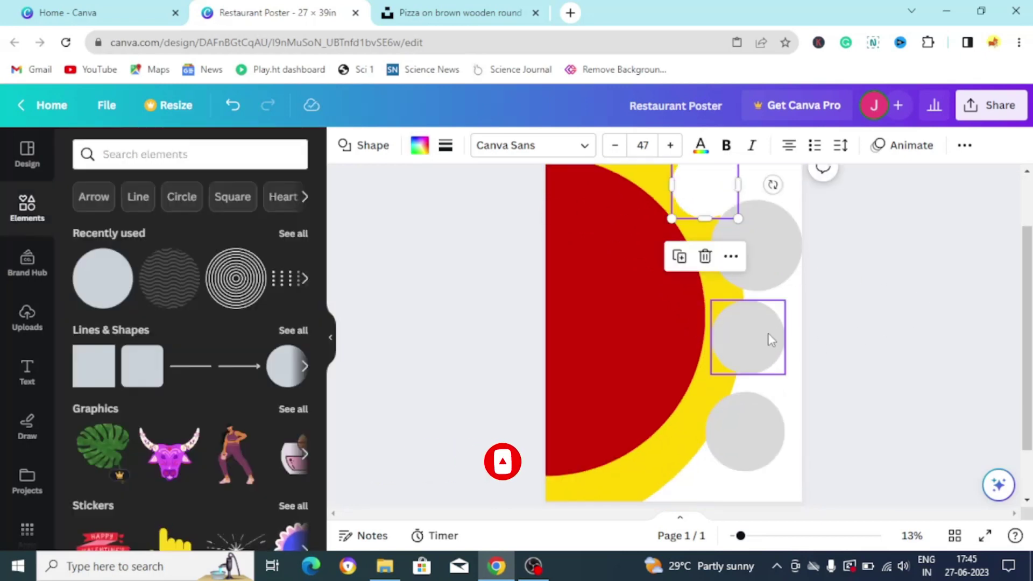
mouse_move(772, 339)
mouse_down()
mouse_move(780, 326)
mouse_move(774, 334)
mouse_up()
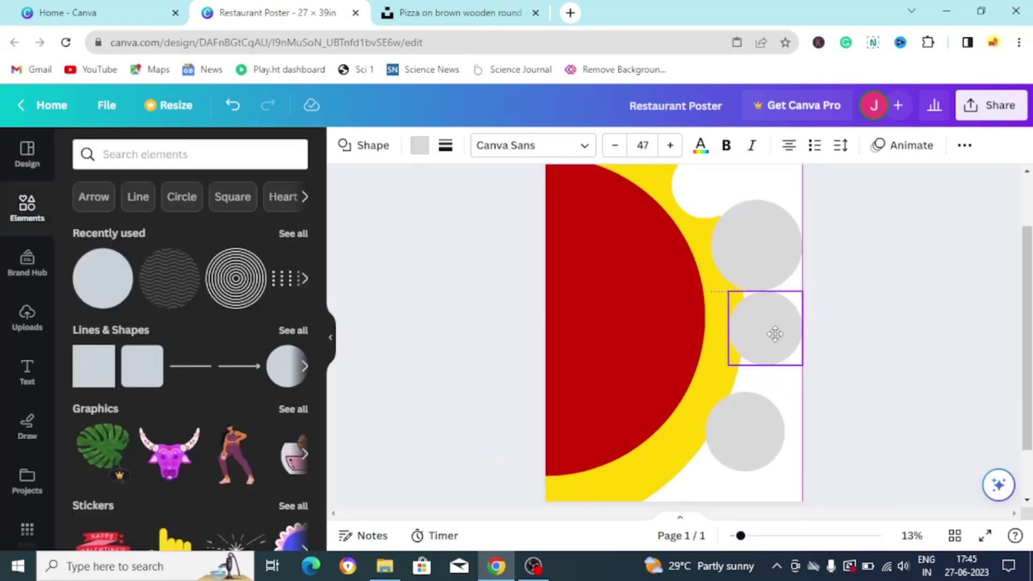
click(922, 340)
drag(763, 415, 775, 396)
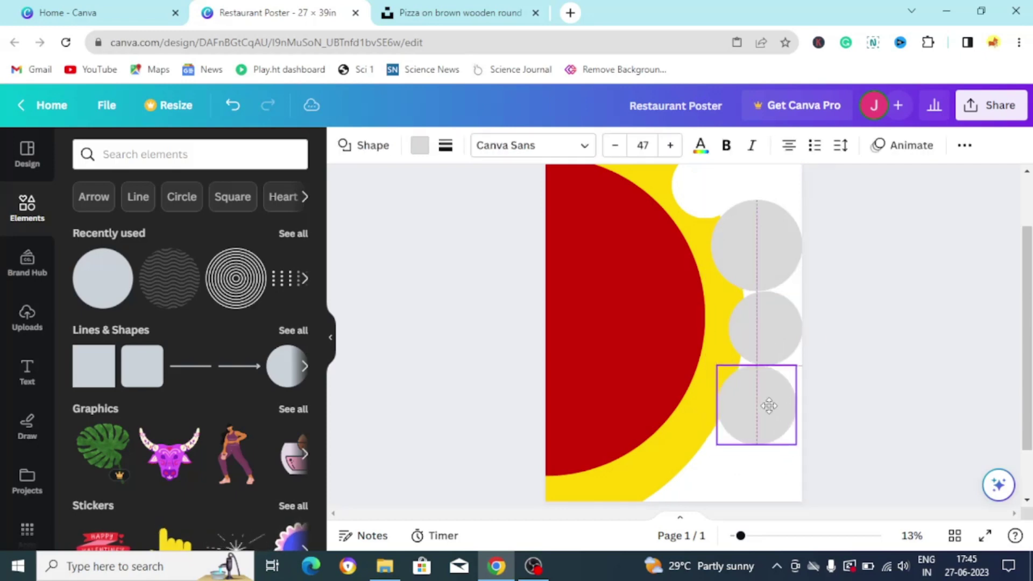
click(882, 398)
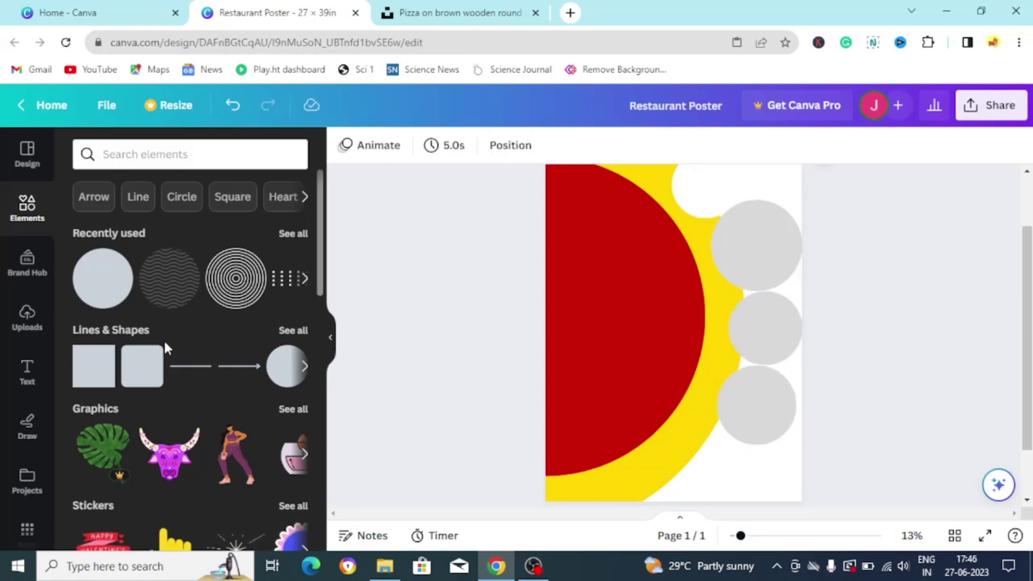
Step: Add a circular picture frame and shrink it to fit inside the white circle, leaving a white rim
scroll(163, 337, down, 10)
click(110, 492)
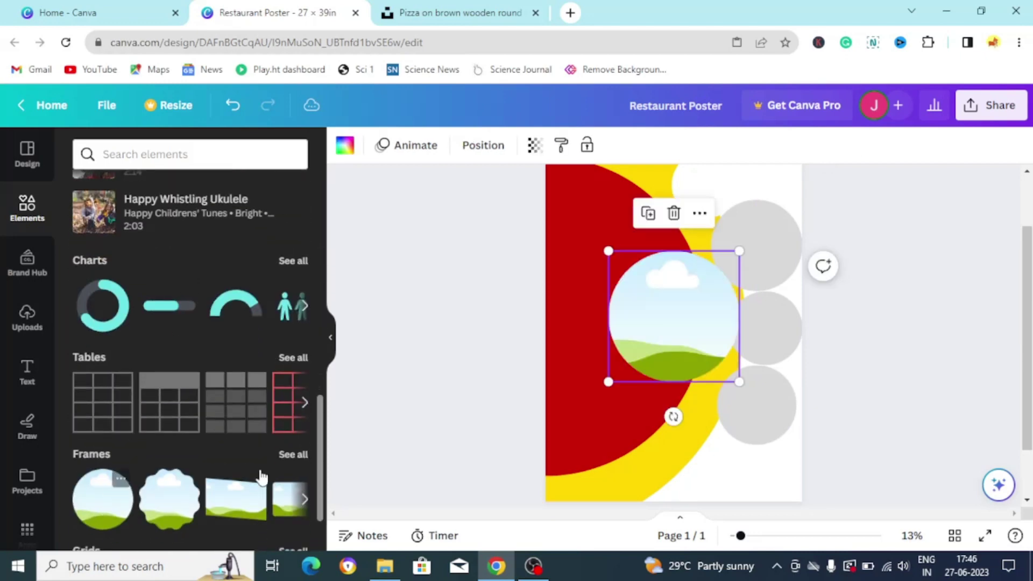
click(891, 419)
scroll(892, 419, up, 1)
drag(651, 426, 703, 298)
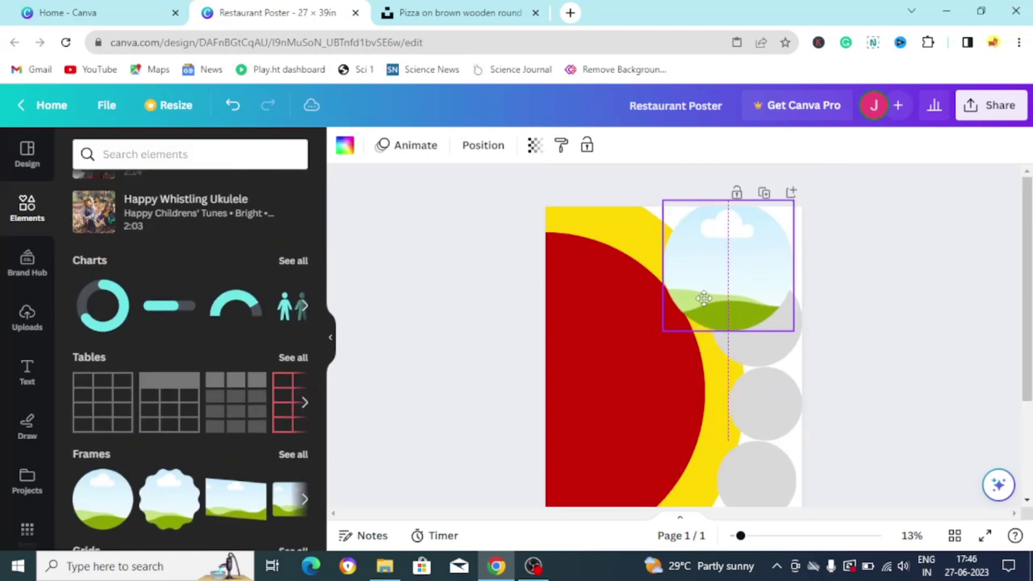
drag(793, 330, 709, 258)
click(872, 284)
click(726, 261)
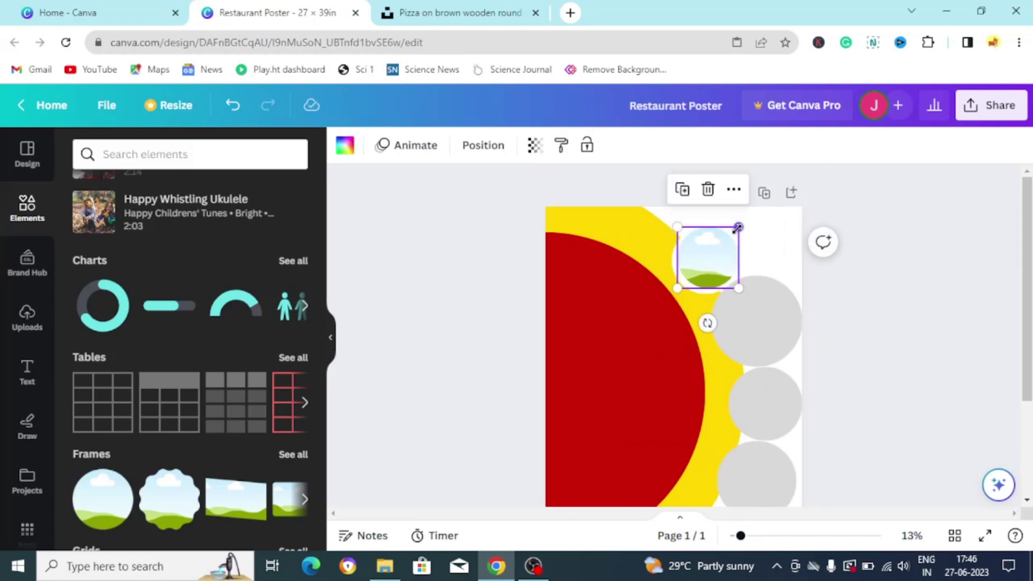
click(873, 305)
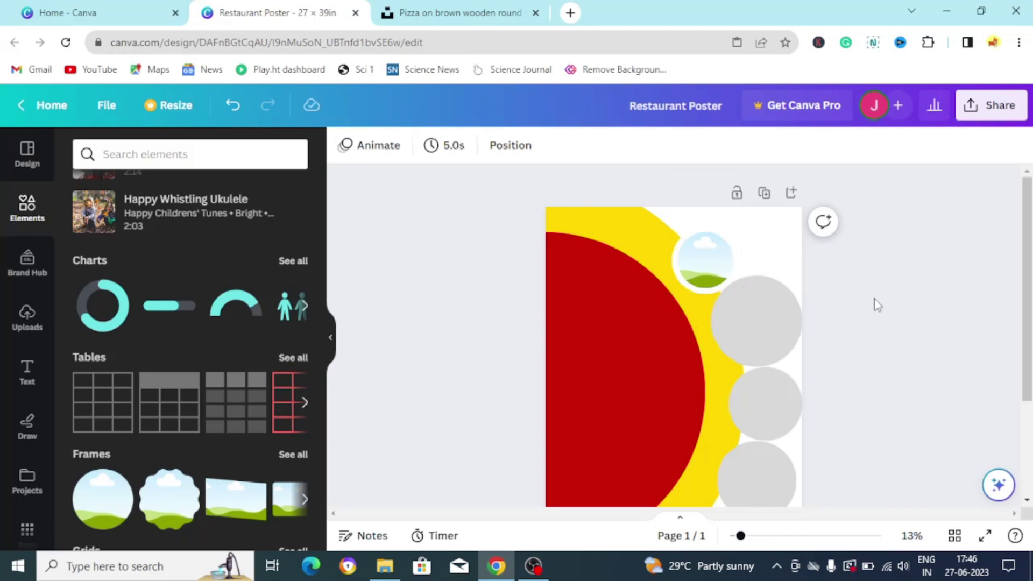
Step: Copy the circular frame onto the large grey circle and enlarge it to leave an even grey rim
right_click(705, 260)
click(738, 199)
click(757, 251)
right_click(761, 257)
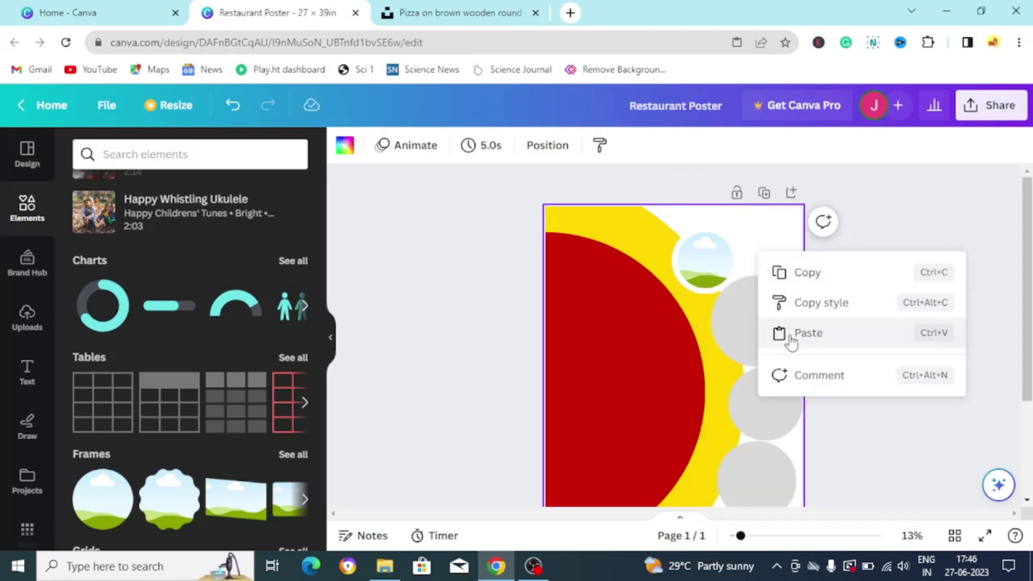
click(791, 339)
drag(711, 263, 767, 342)
click(863, 362)
Step: Copy the large frame onto the middle grey circle and shrink it to fit inside
right_click(766, 347)
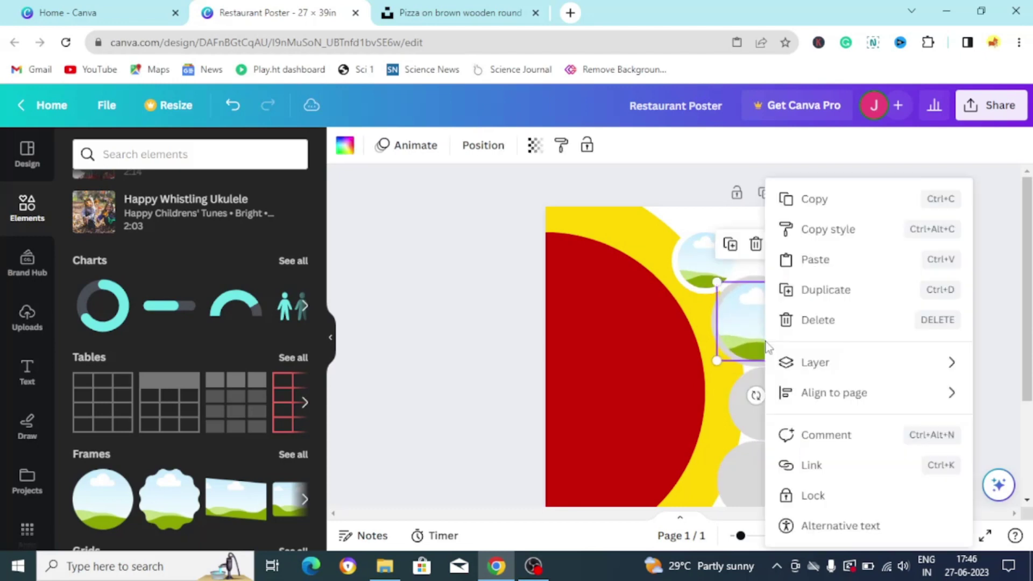
click(793, 202)
right_click(800, 273)
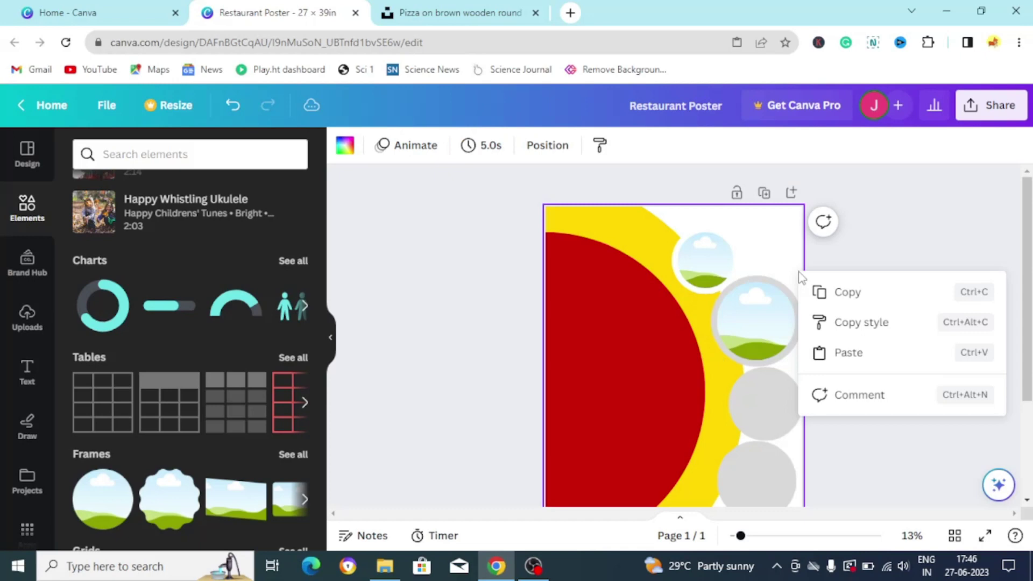
click(833, 352)
drag(758, 323, 779, 410)
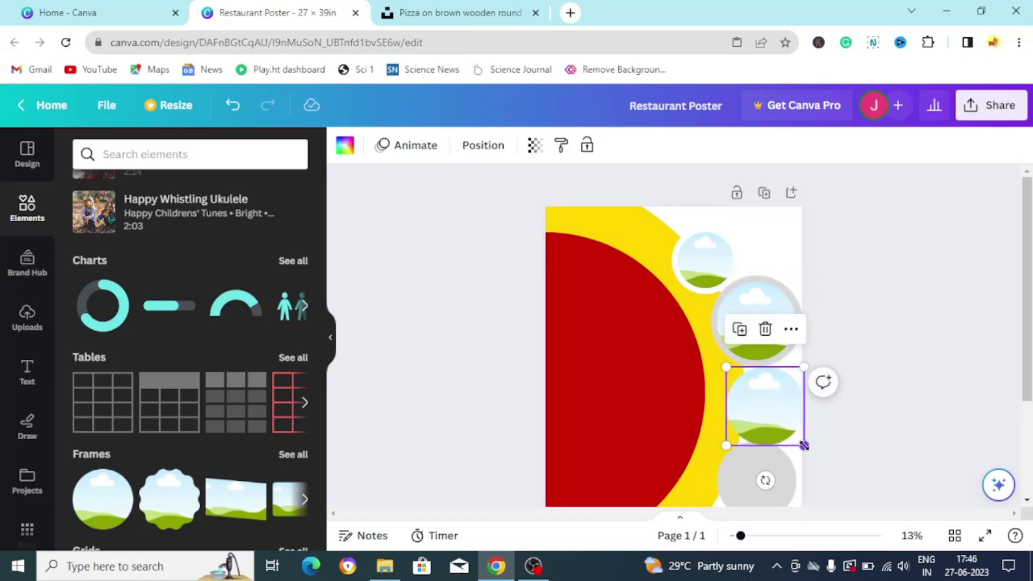
drag(803, 445, 778, 412)
Step: Copy the middle frame onto the lowest grey circle and enlarge it to leave a grey rim
scroll(834, 410, down, 2)
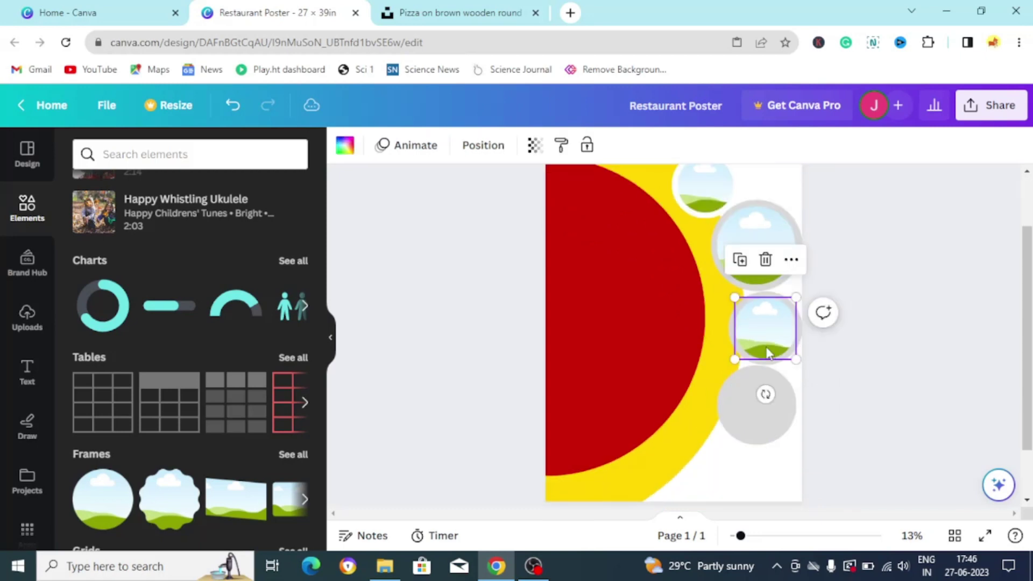
right_click(766, 347)
click(793, 199)
right_click(779, 337)
click(827, 262)
drag(773, 350, 777, 428)
click(779, 476)
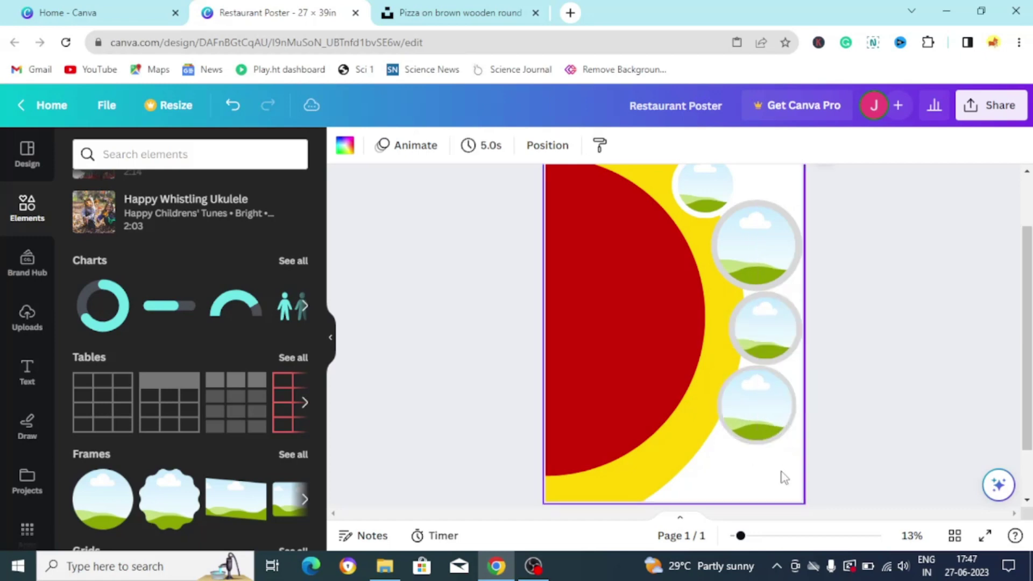
Step: Enlarge the middle circular frame slightly and centre it within its grey circle
click(786, 353)
drag(793, 358, 800, 363)
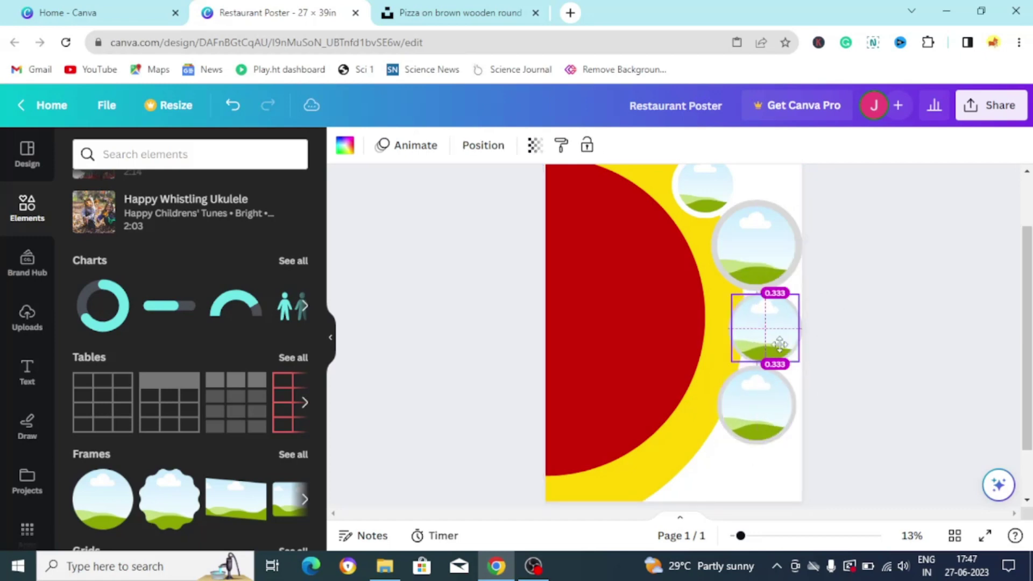
click(848, 396)
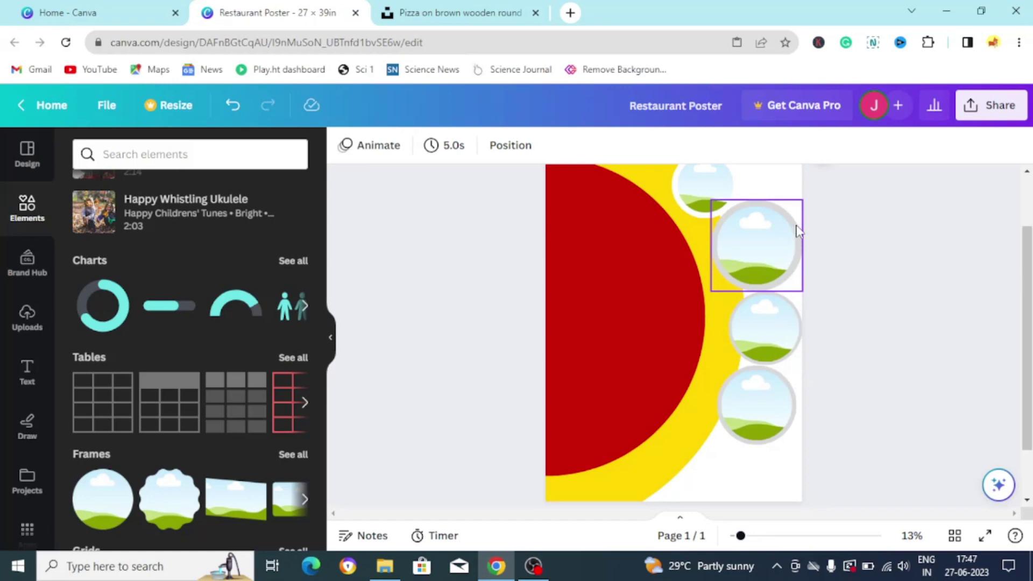
Step: Delete the frame from the middle grey circle and recolour that circle white
click(762, 334)
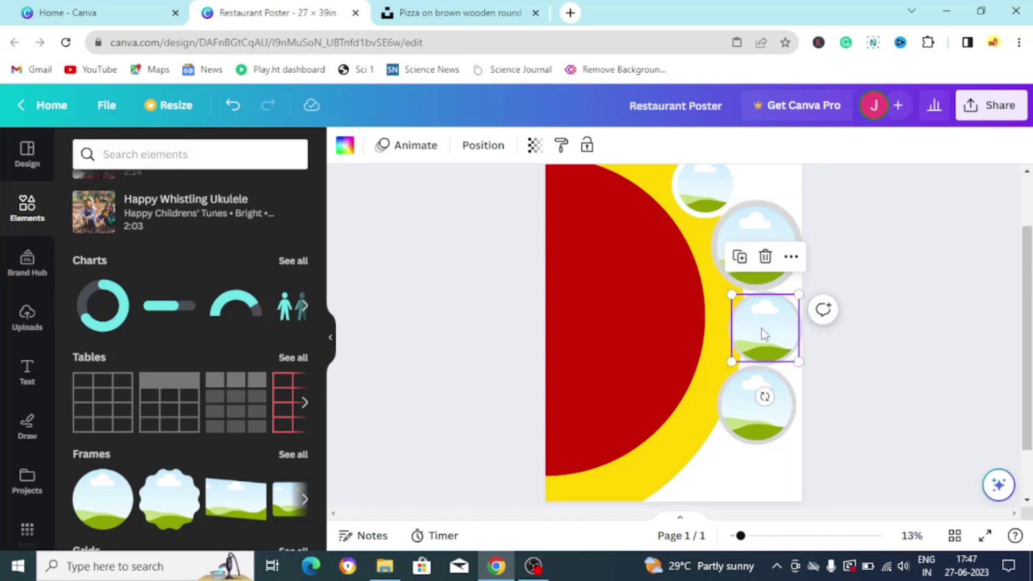
key(Delete)
click(761, 328)
click(419, 145)
click(89, 277)
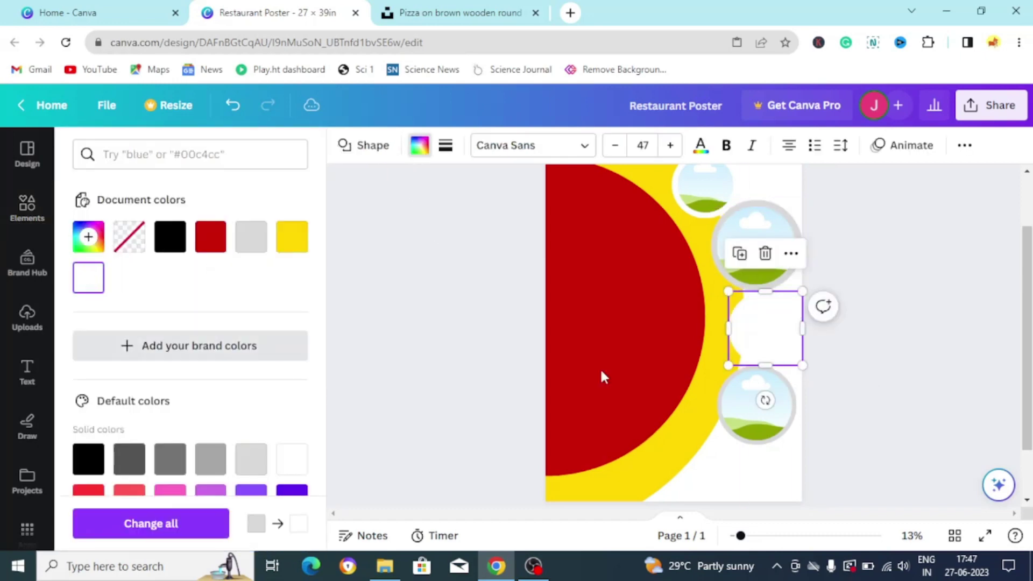
Step: Recolour the grey circles behind the lowest frame and the large frame white
click(719, 404)
click(93, 281)
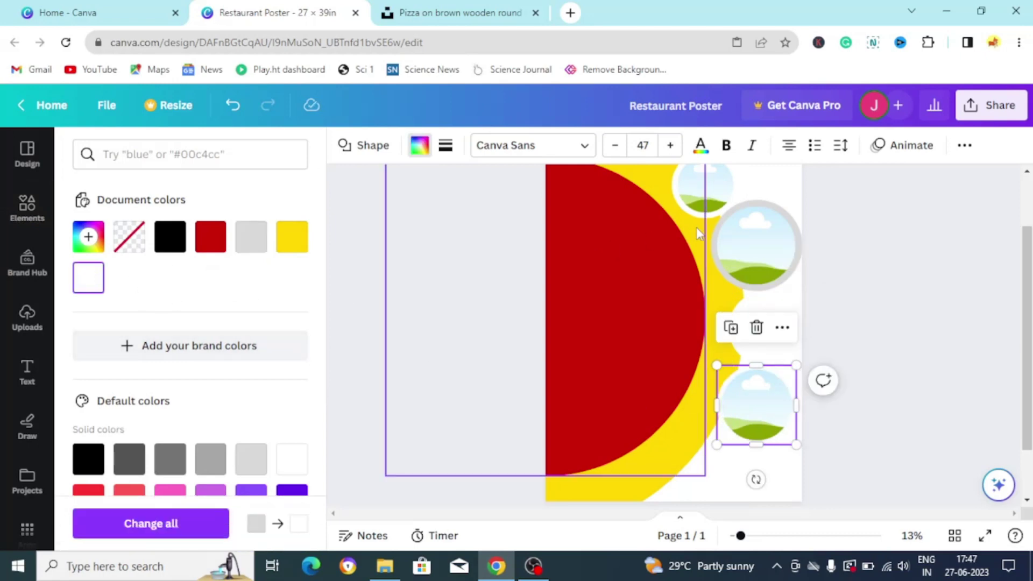
click(716, 239)
click(95, 279)
click(956, 383)
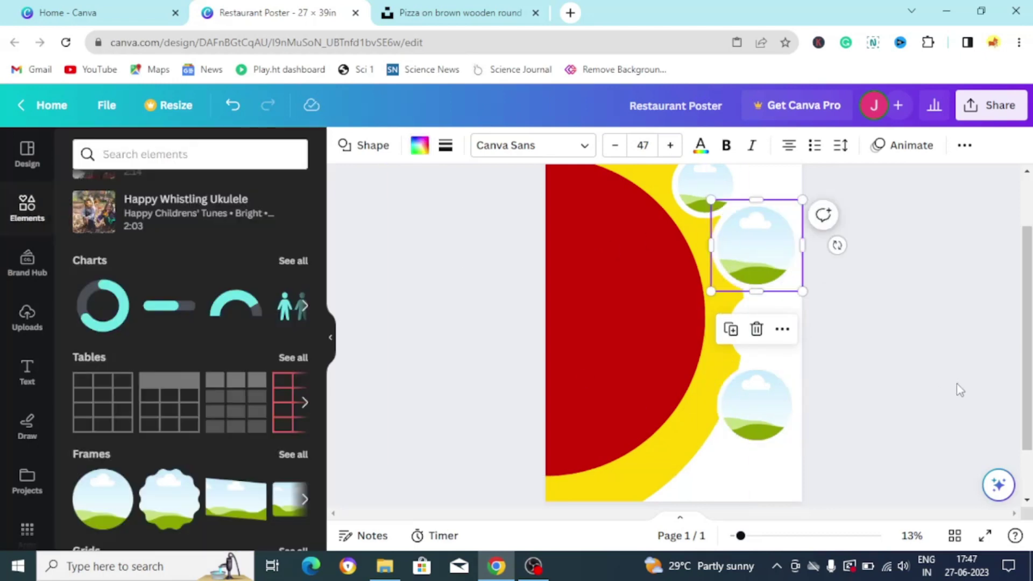
Step: Move the empty white circle up slightly, closer to the large framed circle
click(773, 341)
drag(773, 341, 774, 331)
click(917, 341)
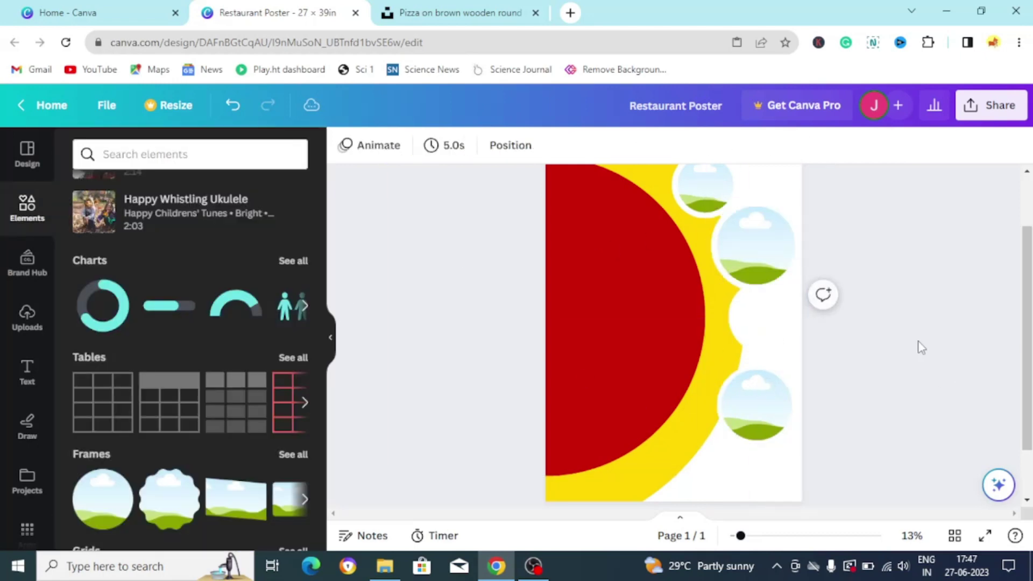
Step: Move the lowest frame together with its white backing circle slightly up and toward the poster's right edge
click(767, 402)
drag(769, 420, 773, 397)
click(879, 409)
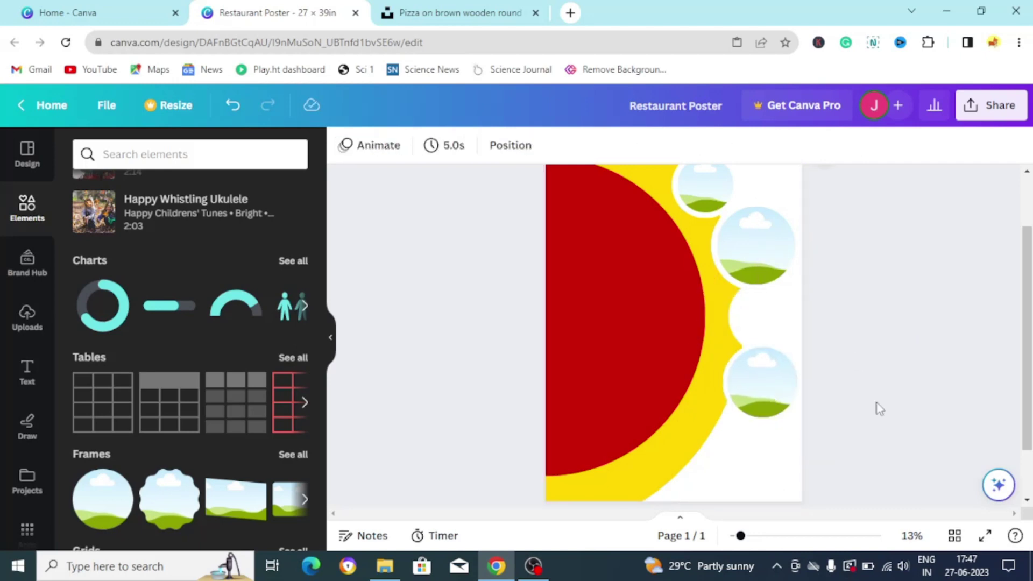
click(755, 402)
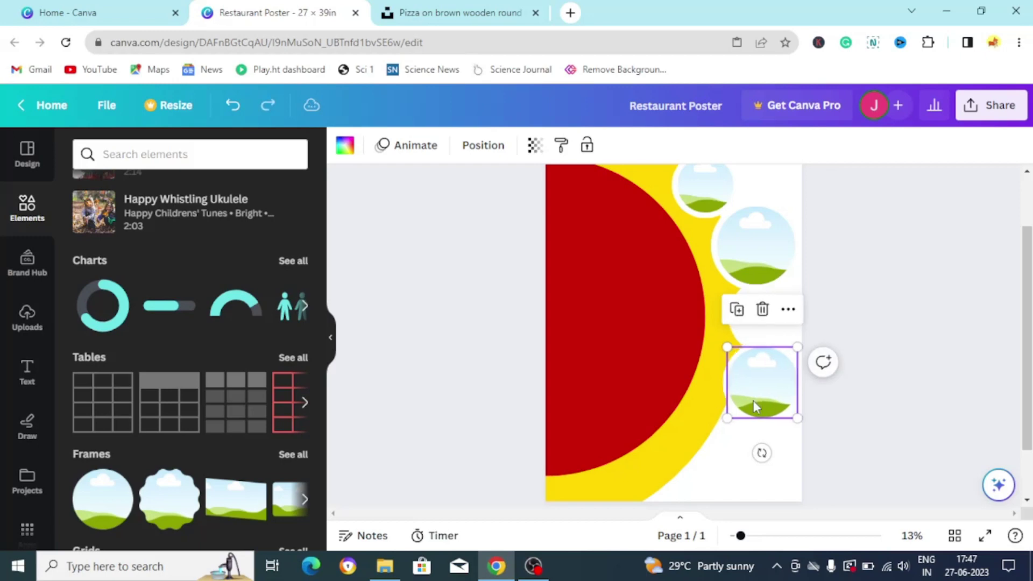
drag(775, 446, 770, 398)
drag(771, 392, 774, 408)
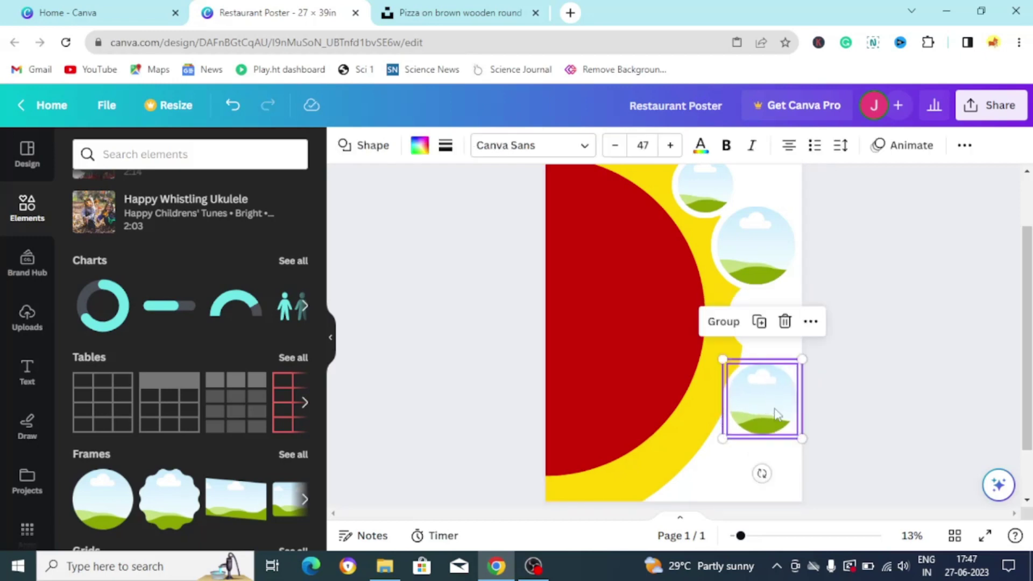
click(883, 405)
Step: Shift the yellow curve slightly outward and raise the lowest framed circle with its white backing a little
click(701, 432)
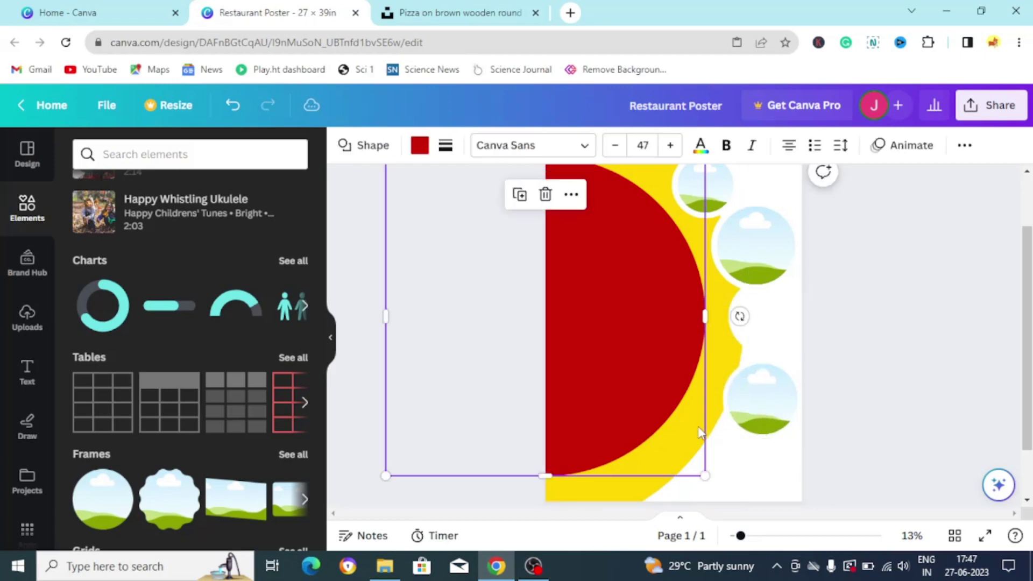
click(715, 433)
drag(718, 428, 771, 406)
click(889, 407)
click(883, 396)
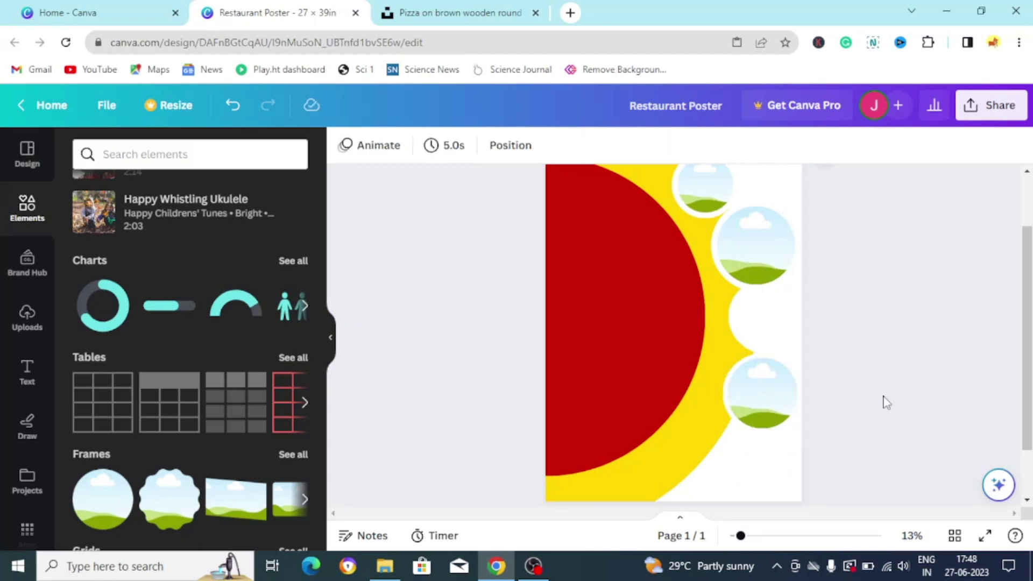
Step: Lower the empty white circle slightly to even its spacing between the neighbouring framed circles
click(773, 333)
drag(770, 330, 769, 333)
click(886, 334)
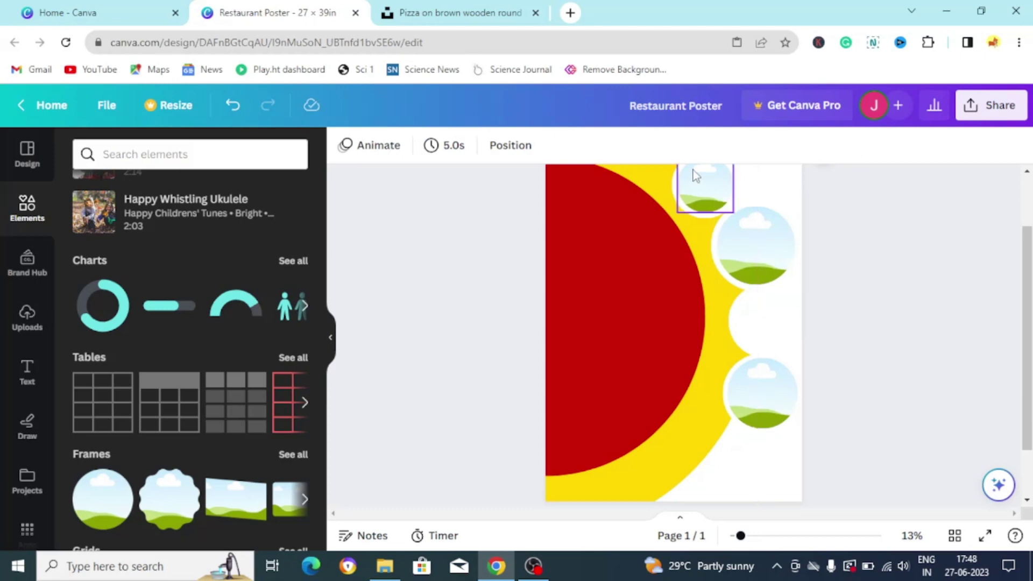
Step: Nudge the small upper frame down to centre it within its white circle
scroll(753, 199, up, 2)
click(709, 291)
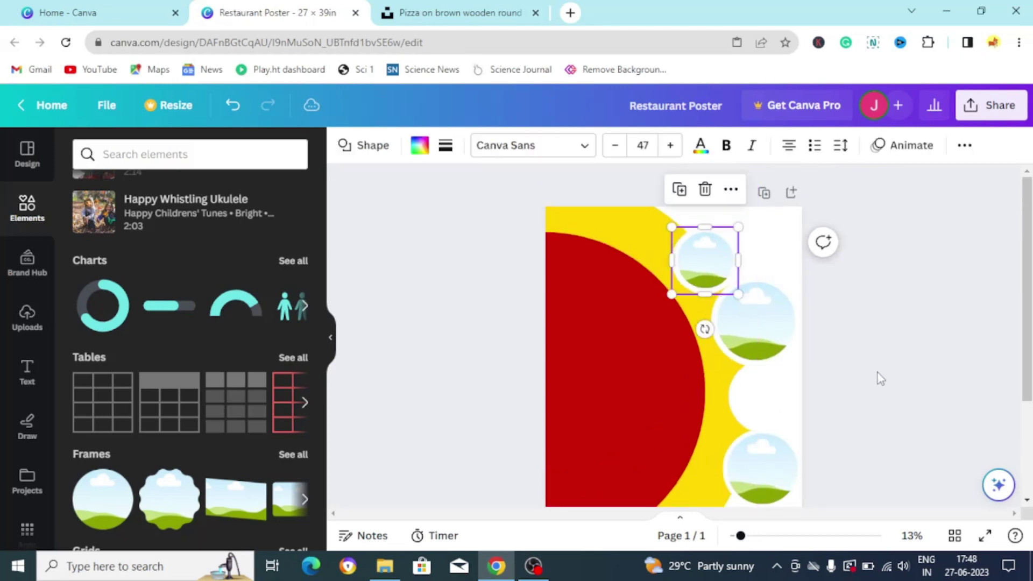
click(715, 277)
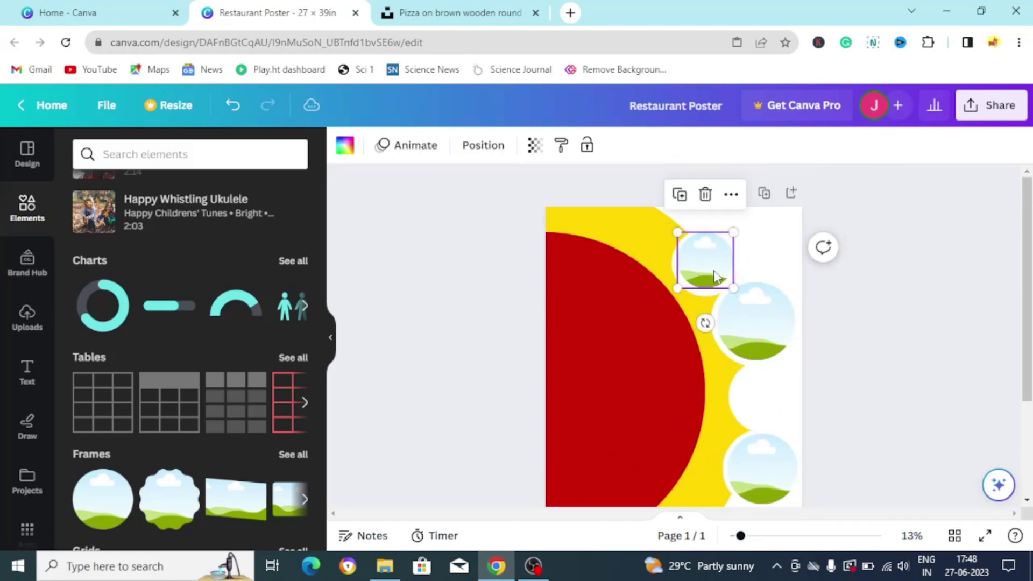
key(Down)
key(Down)
key(Down)
click(715, 277)
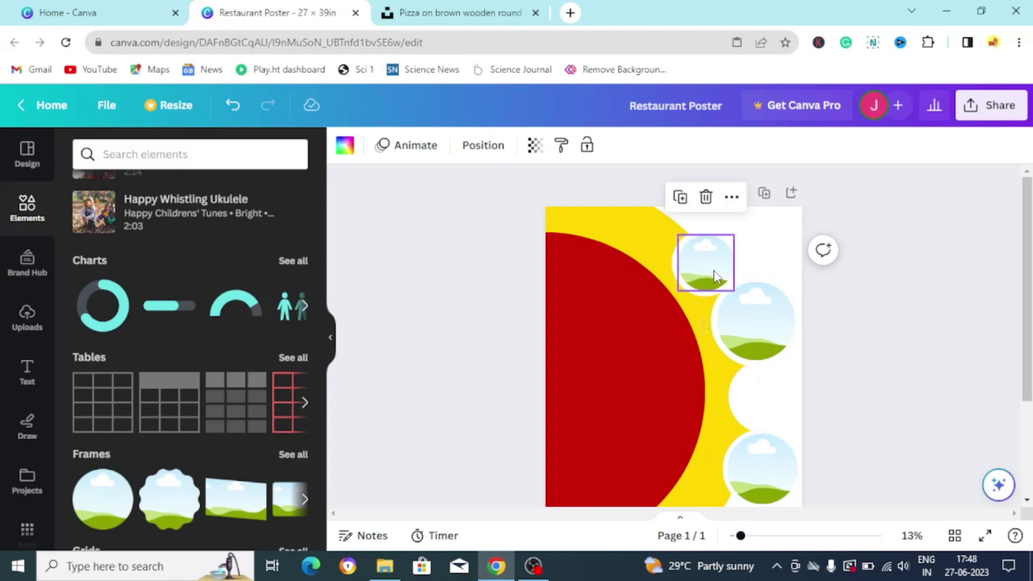
key(Escape)
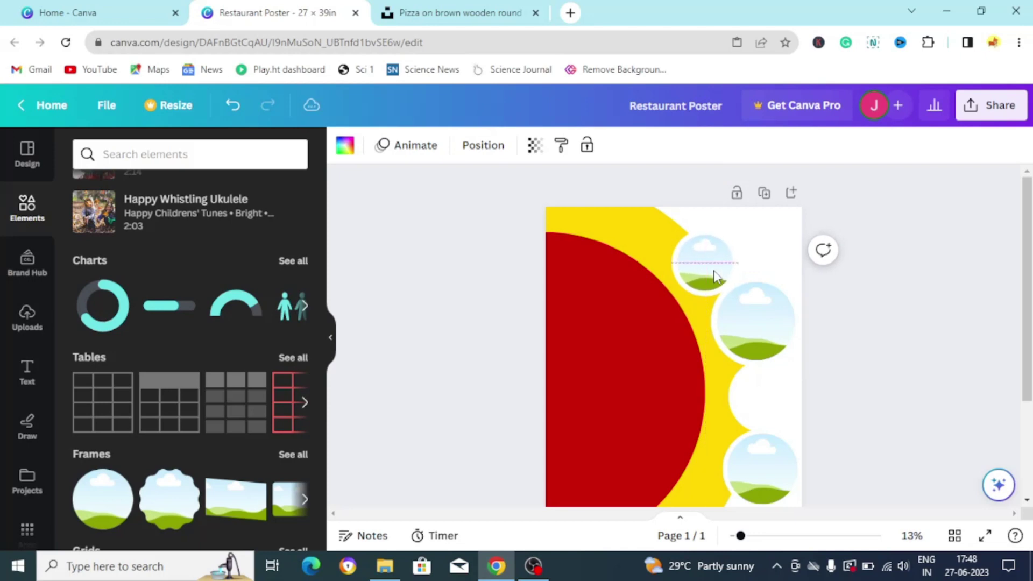
click(715, 277)
click(929, 238)
Step: Add another circular frame and place it at the poster's top-right corner, partly beyond the page's top edge
scroll(931, 239, down, 2)
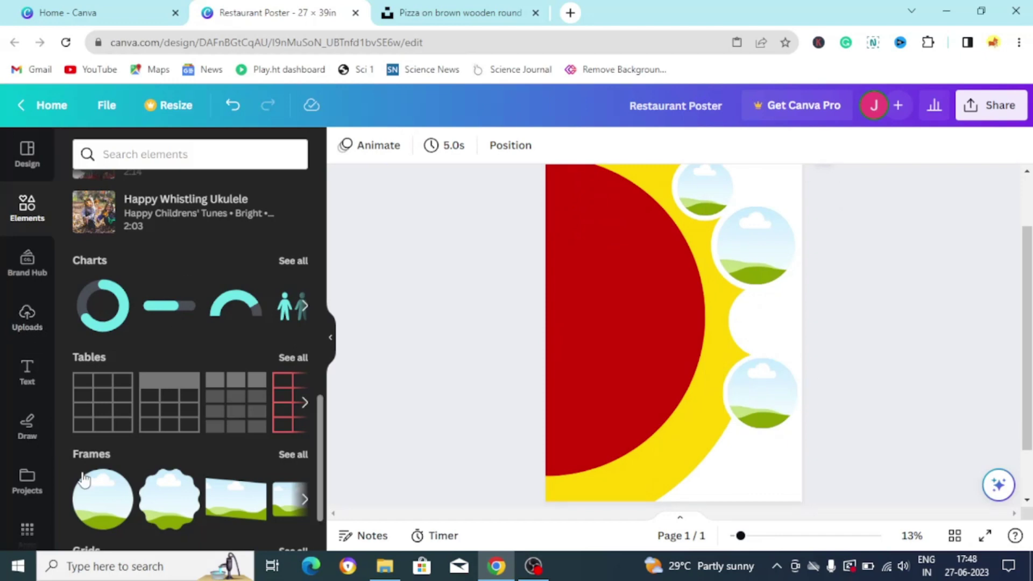
click(102, 498)
scroll(635, 404, up, 2)
drag(684, 389, 773, 242)
click(873, 285)
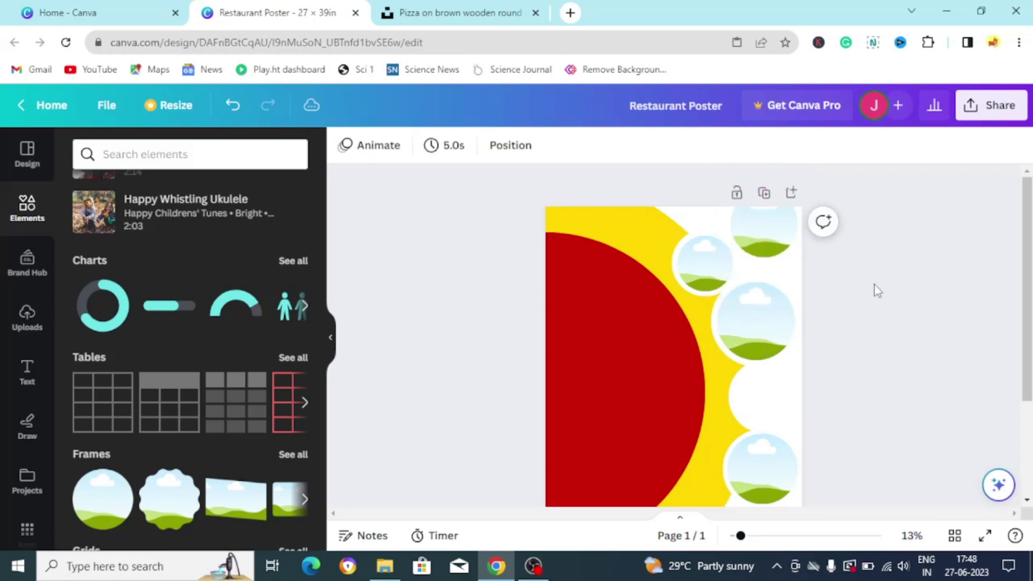
Step: Place the uploaded plated chicken photo in the top corner frame and the pizza photo in the small frame
click(27, 318)
click(156, 429)
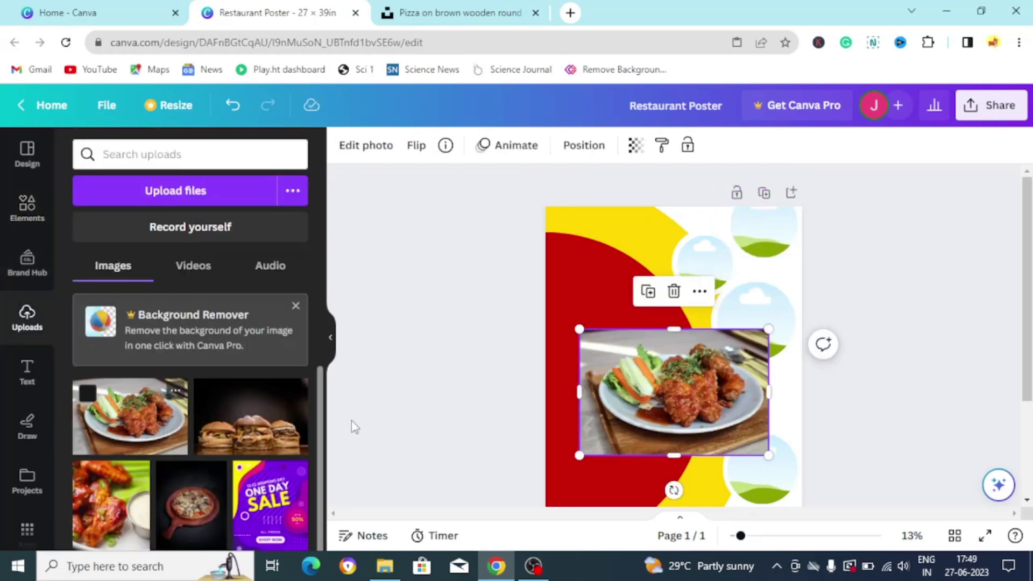
drag(697, 342, 768, 228)
scroll(166, 433, down, 2)
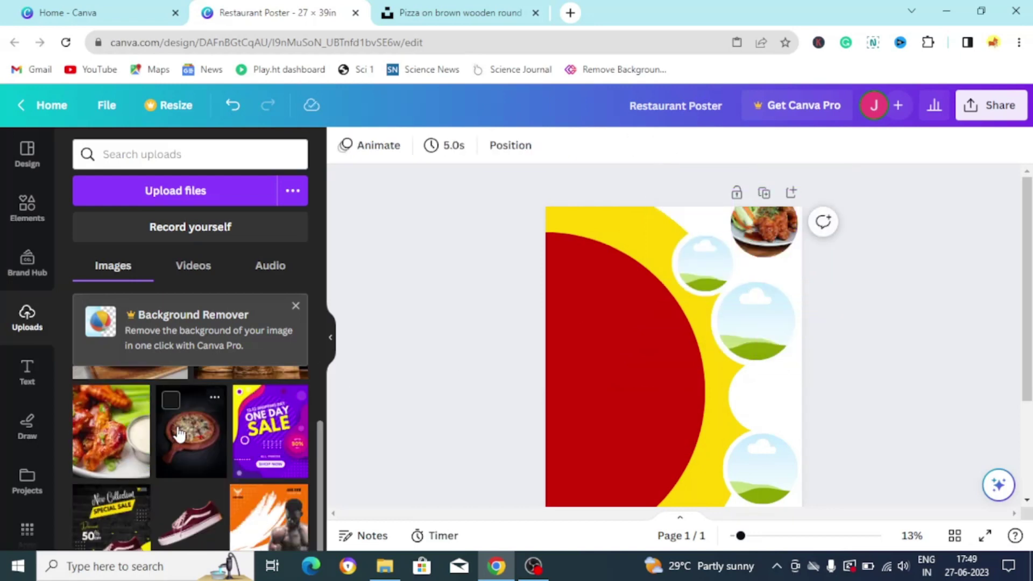
click(179, 433)
drag(653, 422, 705, 265)
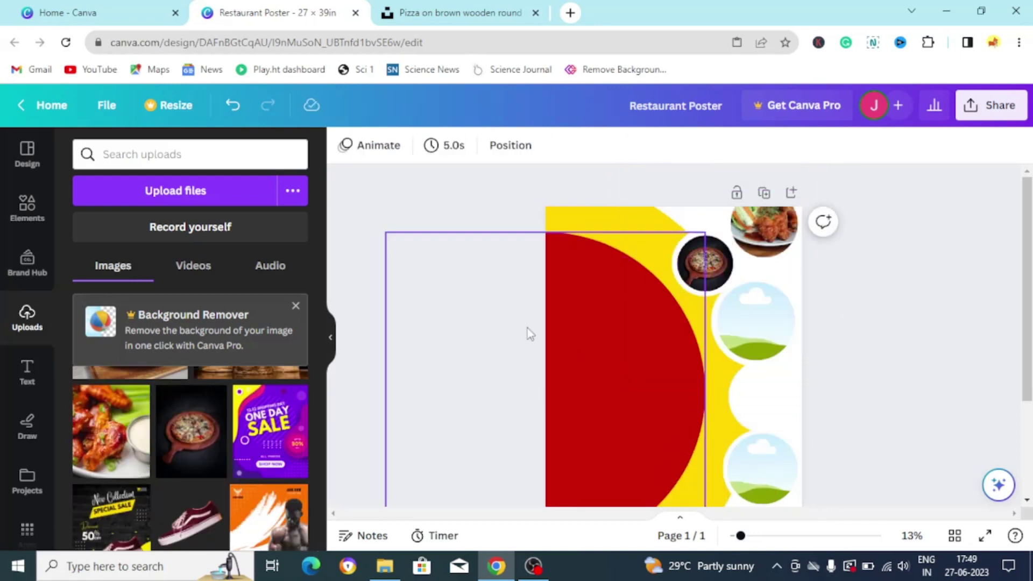
Step: Fill the large frame with the uploaded burger photo and enlarge it so the middle burger fills the circle
scroll(204, 427, up, 2)
click(244, 432)
drag(689, 390, 737, 334)
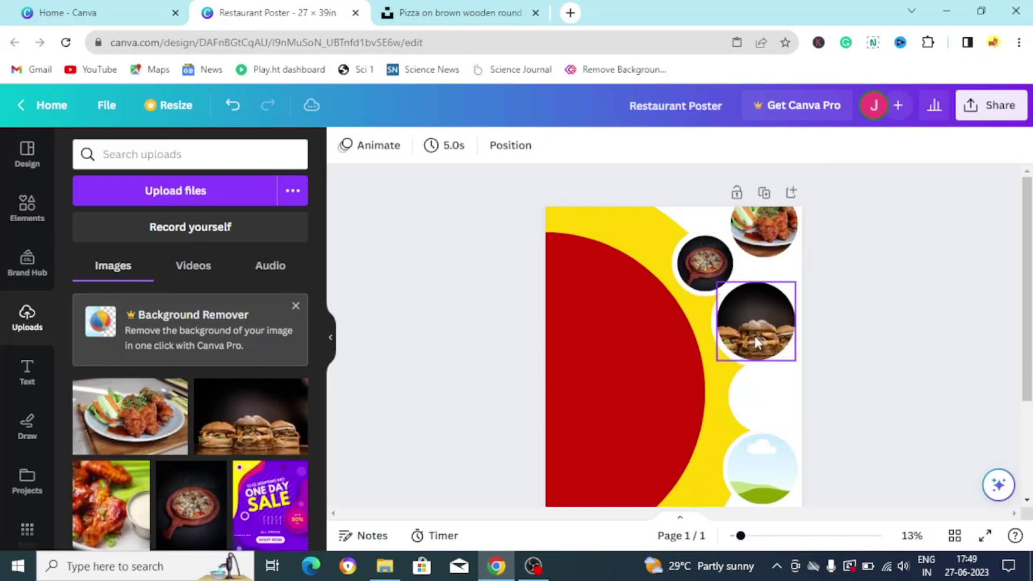
click(738, 335)
double_click(738, 334)
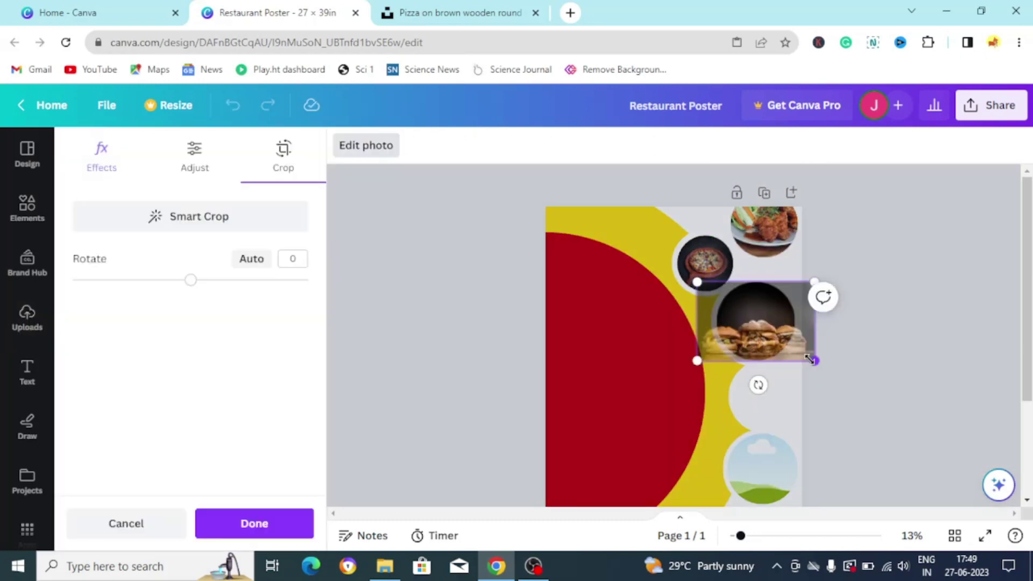
drag(811, 358, 783, 322)
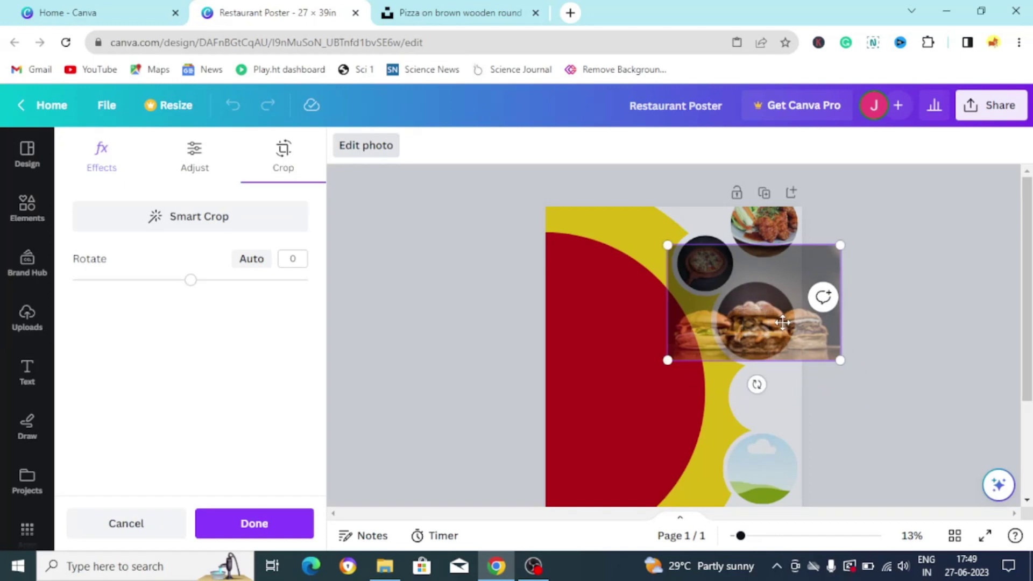
click(898, 378)
click(898, 378)
Step: Fill the lowest frame with the uploaded chicken wings photo, then enlarge and reposition the photo inside it
scroll(188, 431, down, 2)
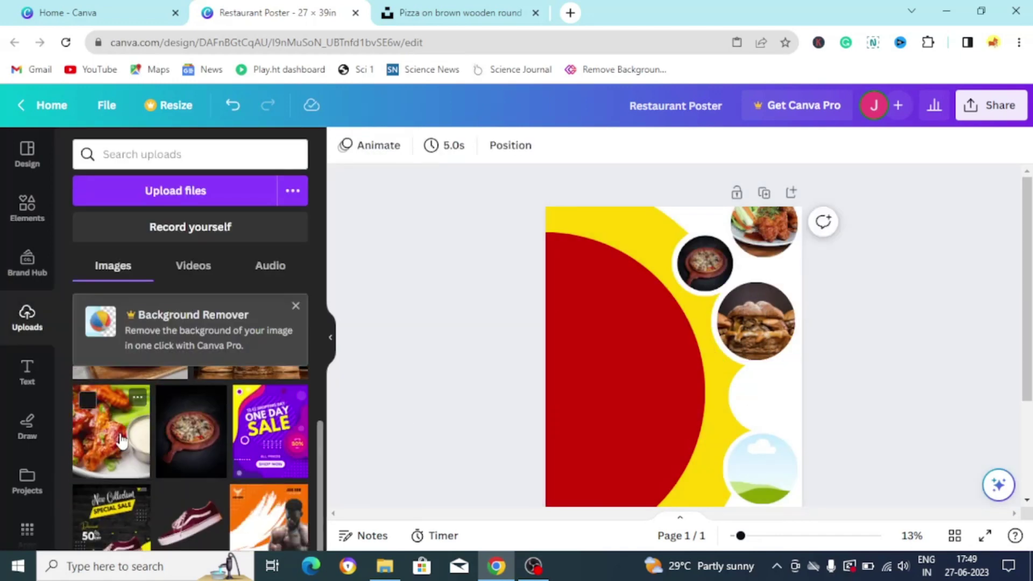
click(121, 440)
drag(688, 400, 775, 465)
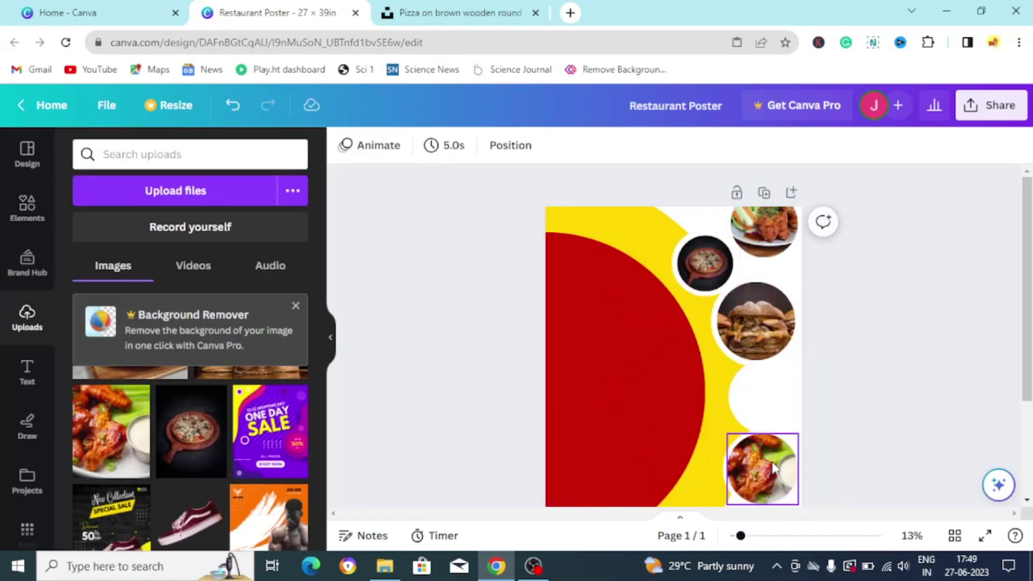
double_click(771, 461)
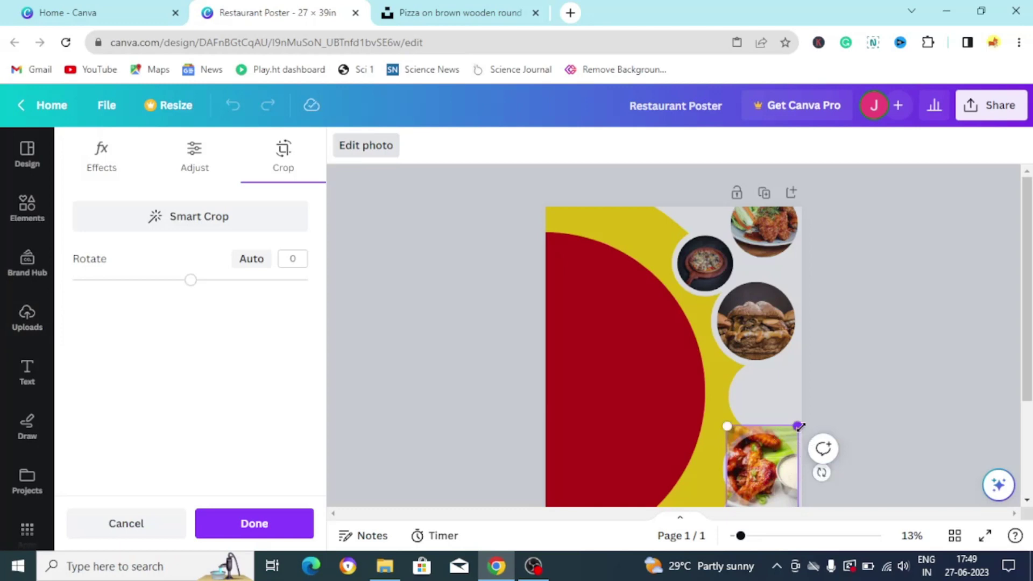
drag(799, 427, 809, 414)
mouse_move(749, 474)
mouse_down()
mouse_move(738, 482)
mouse_move(743, 474)
mouse_up()
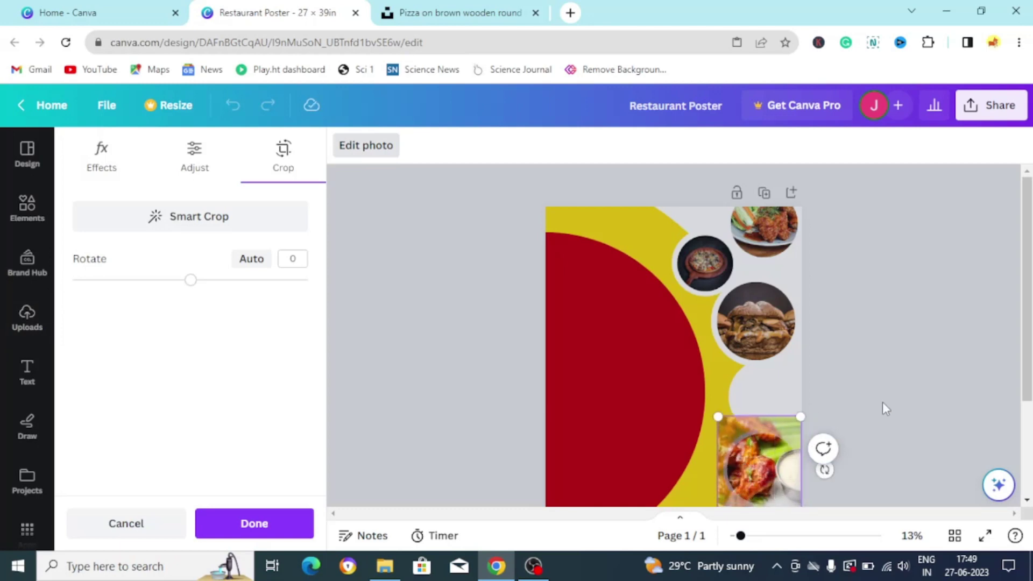
click(882, 402)
click(862, 382)
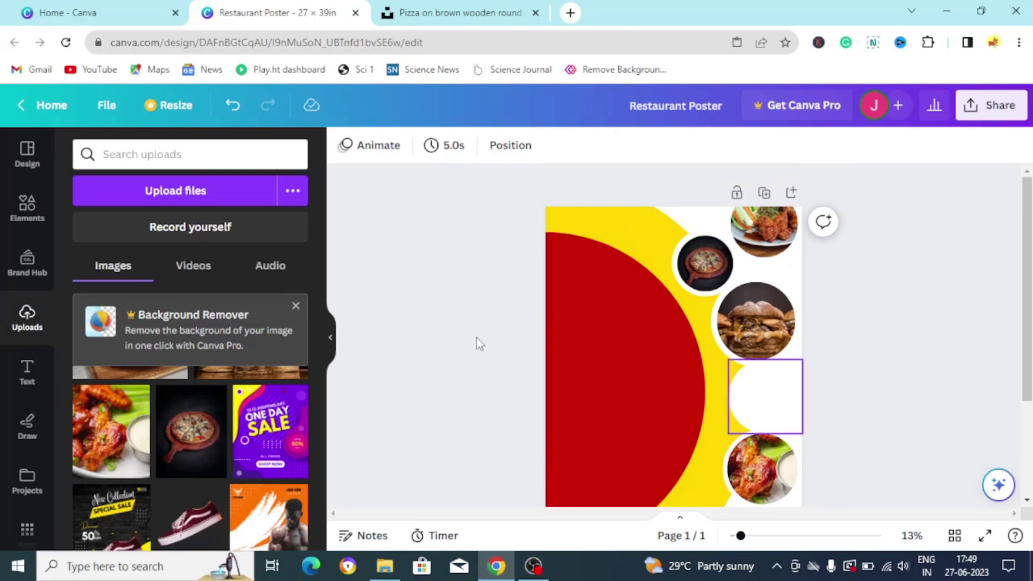
click(21, 215)
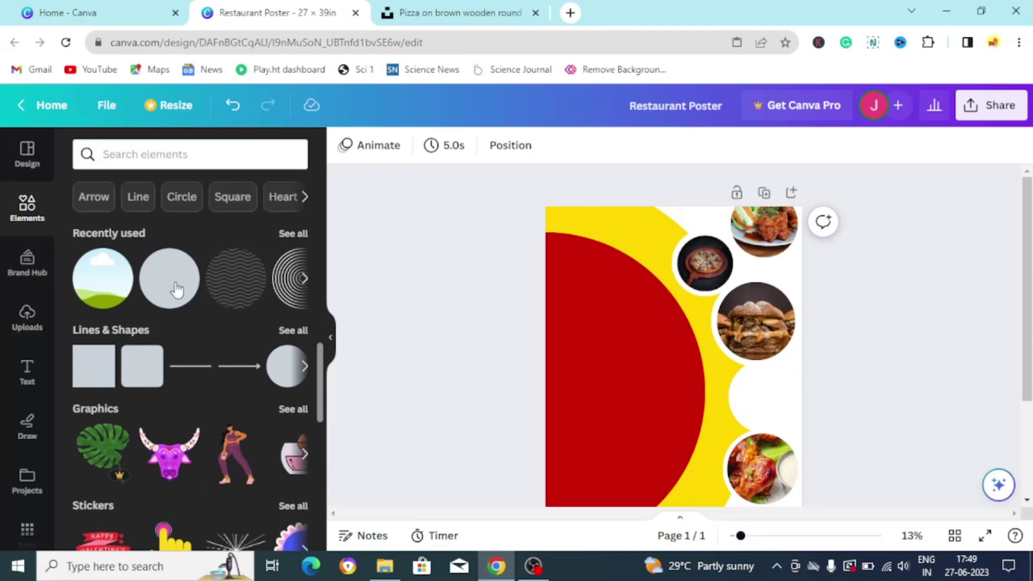
click(946, 364)
click(706, 381)
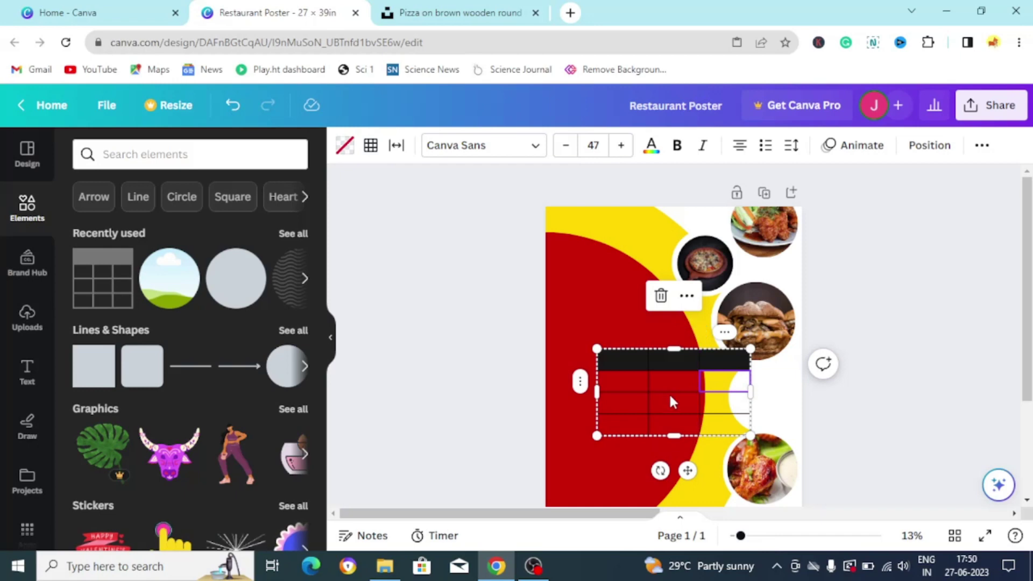
click(851, 422)
click(730, 417)
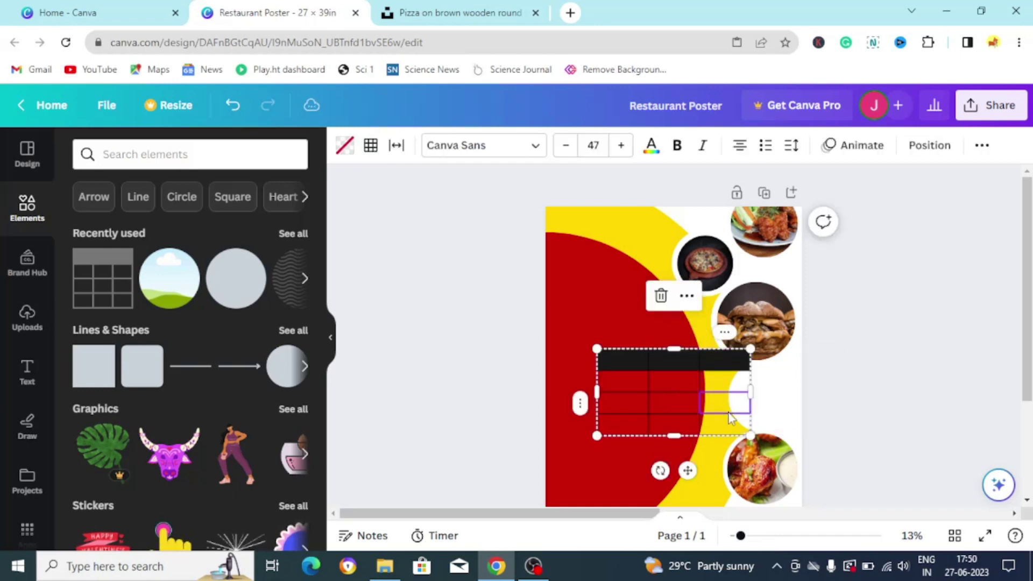
right_click(694, 366)
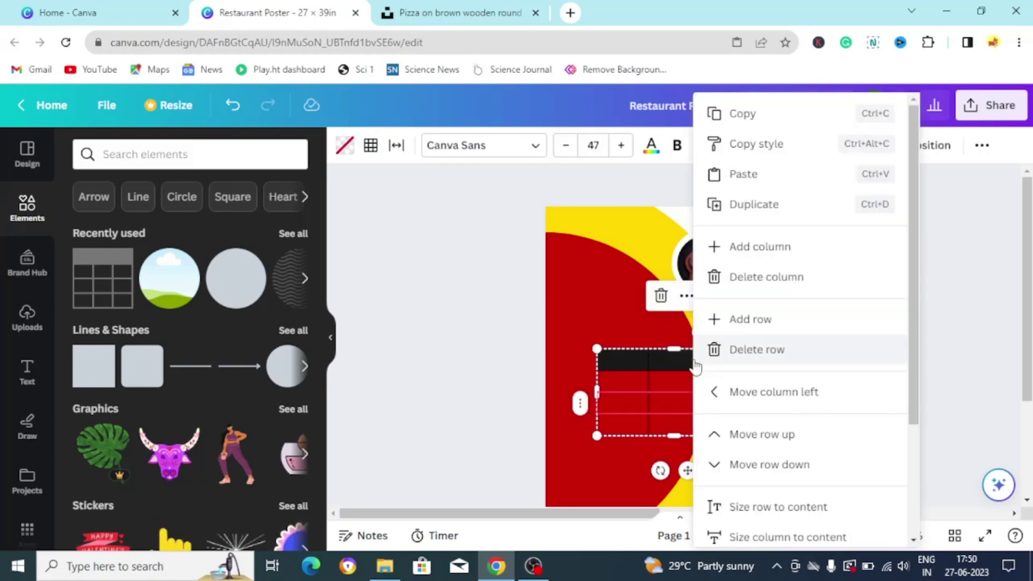
click(735, 348)
click(724, 334)
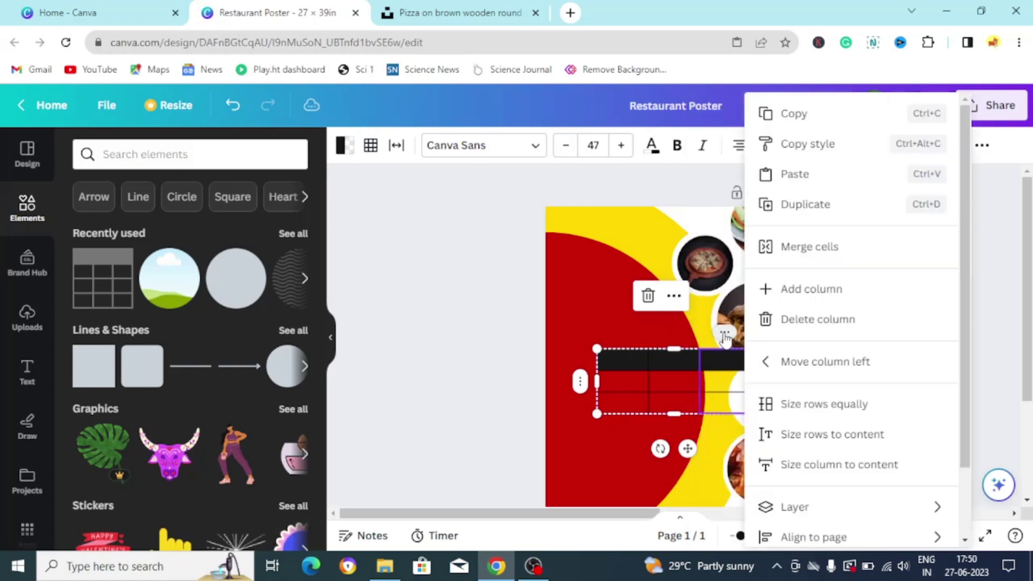
click(787, 325)
click(674, 295)
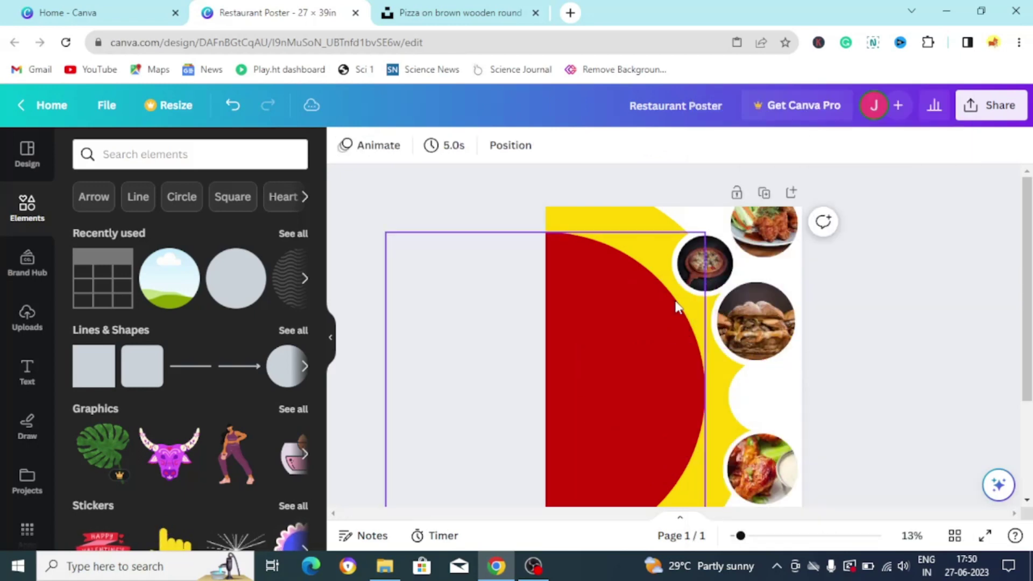
Step: Add a yellow circle, shrink it and place it in the upper part of the red shape
click(228, 293)
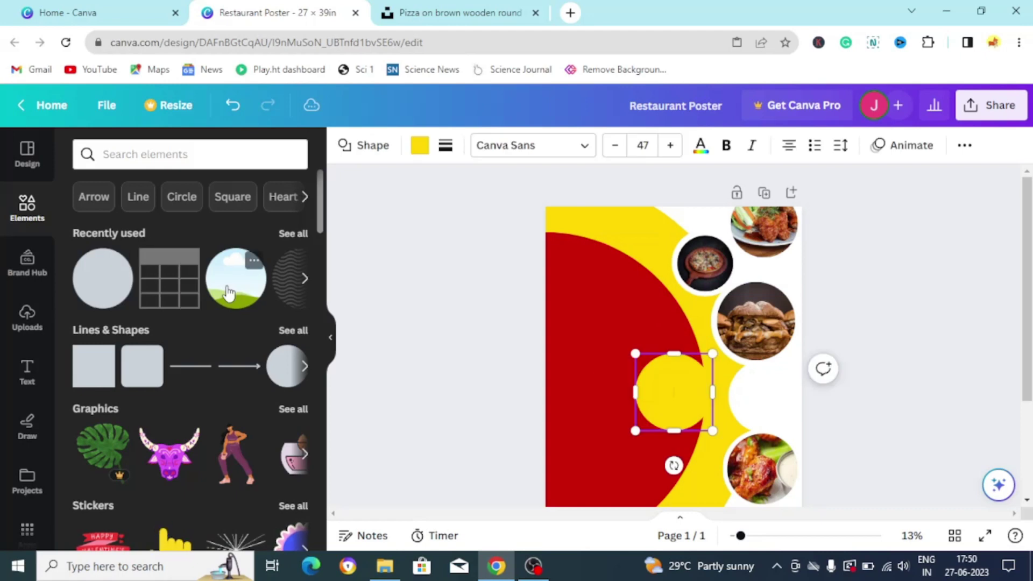
click(857, 385)
drag(676, 395, 598, 338)
drag(634, 296, 600, 332)
drag(580, 358, 587, 315)
click(887, 361)
Step: Search the elements for "chef hat", add the outlined hat graphic and shrink it onto the top of the small yellow circle
click(167, 156)
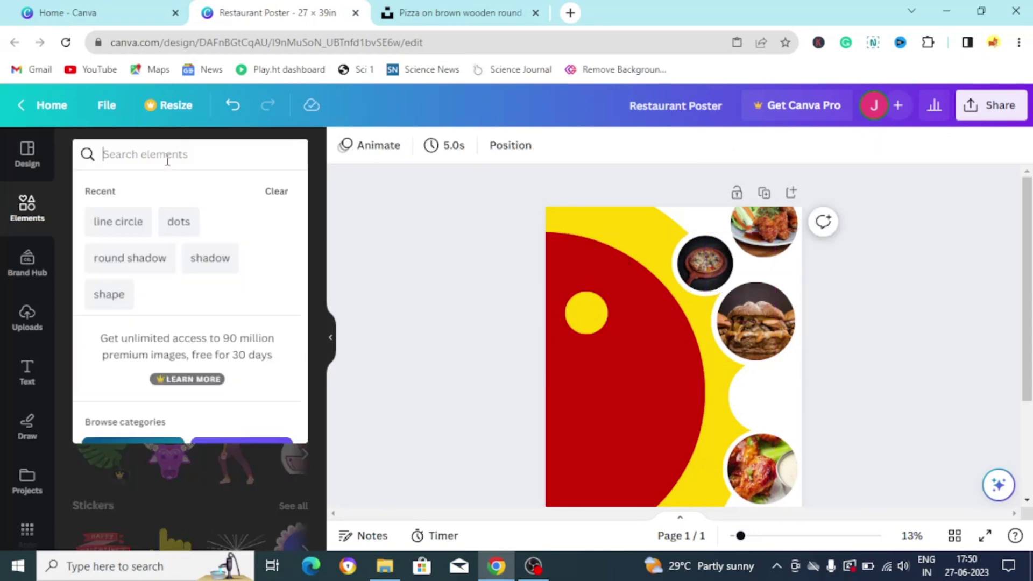
text(chef hat)
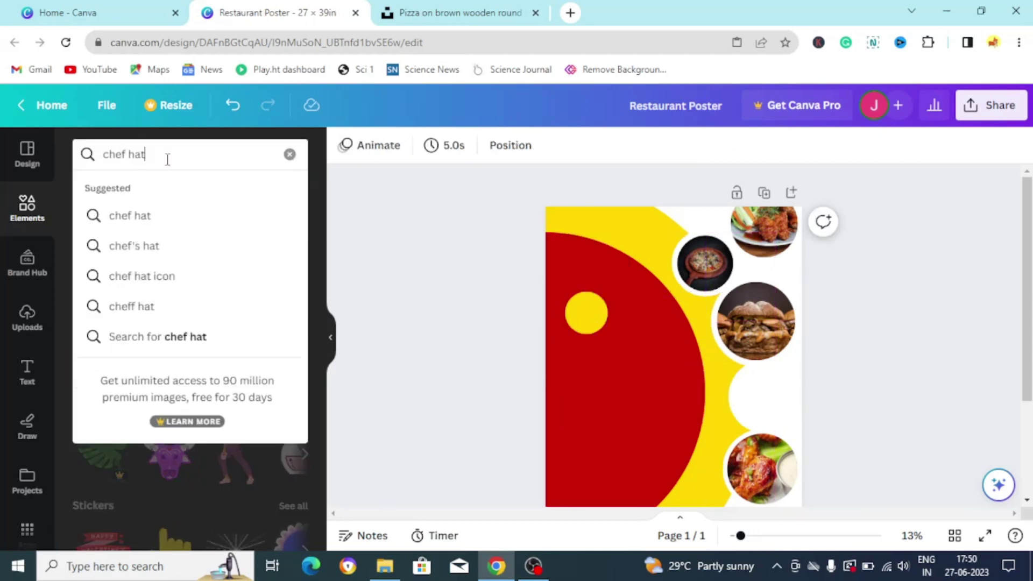
key(Return)
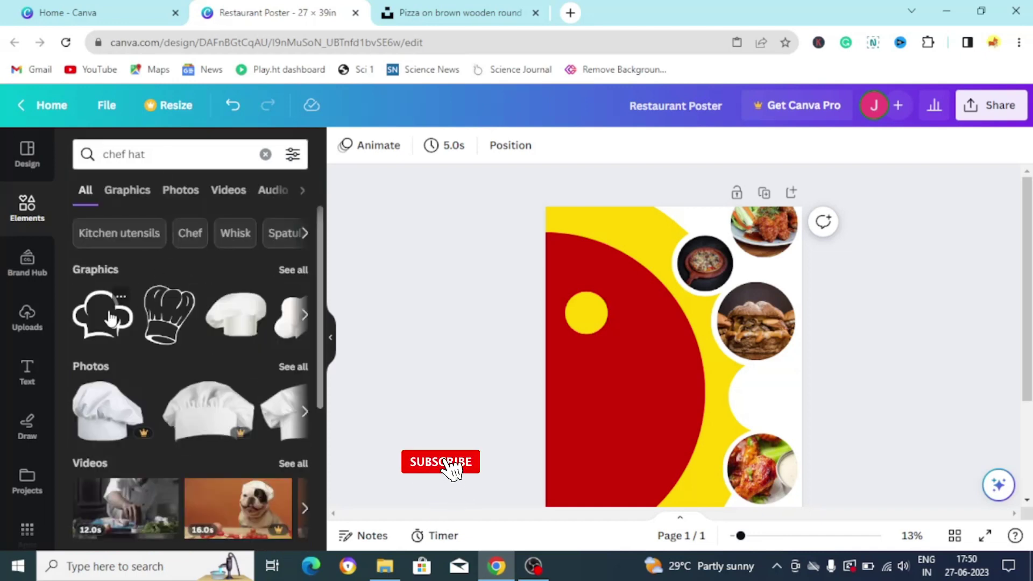
click(110, 317)
drag(657, 405, 590, 298)
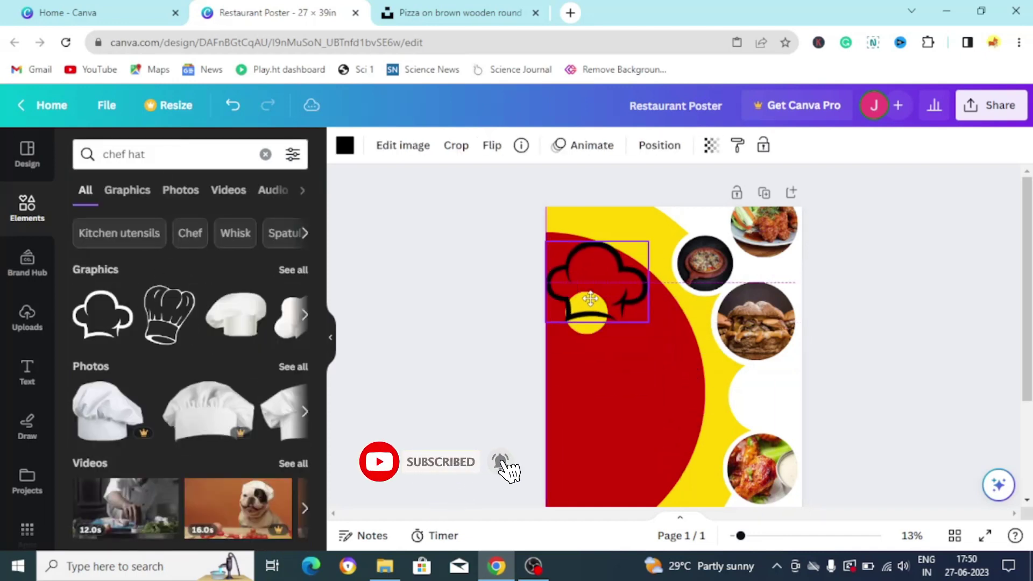
drag(648, 241, 588, 301)
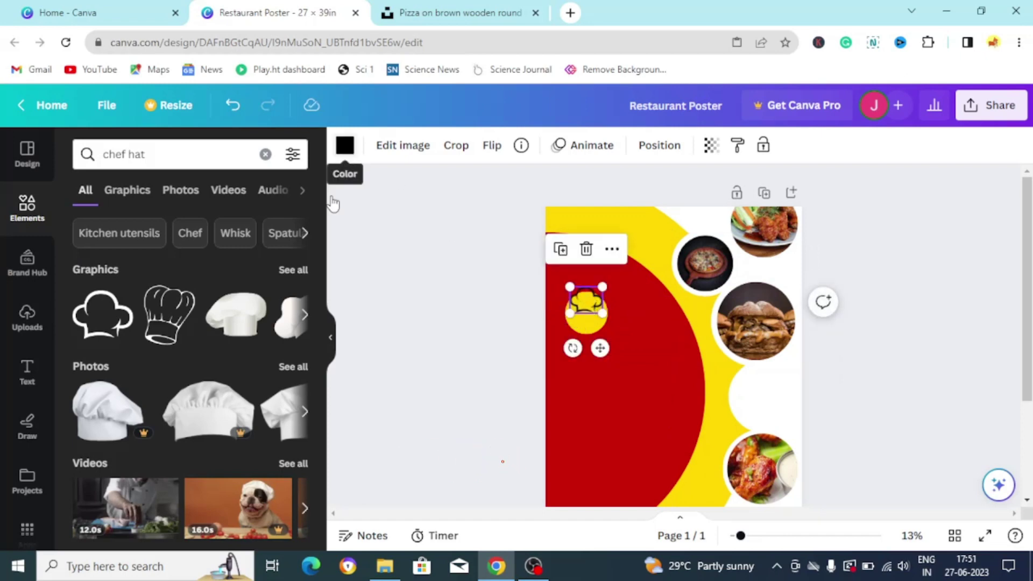
Step: Recolor the chef hat graphic white
click(345, 144)
click(251, 235)
click(540, 373)
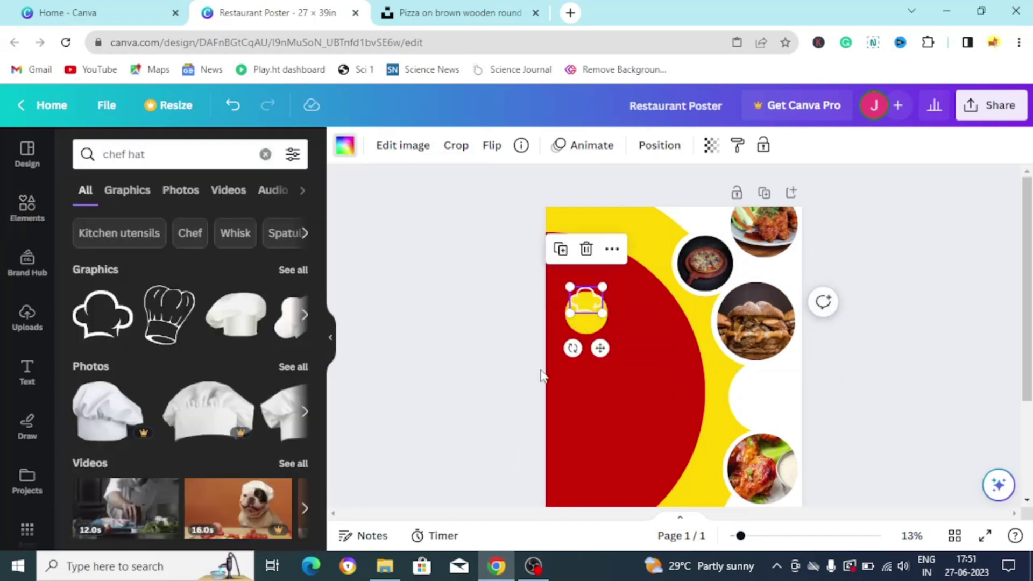
click(537, 376)
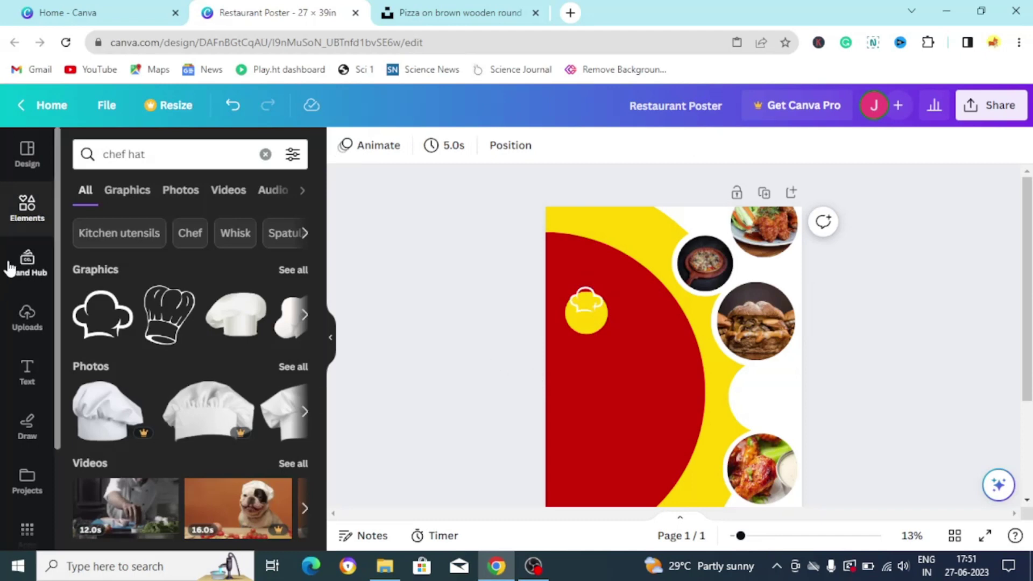
Step: Add a heading reading TASTY and place it on the red shape just below the chef hat logo
click(27, 371)
click(138, 346)
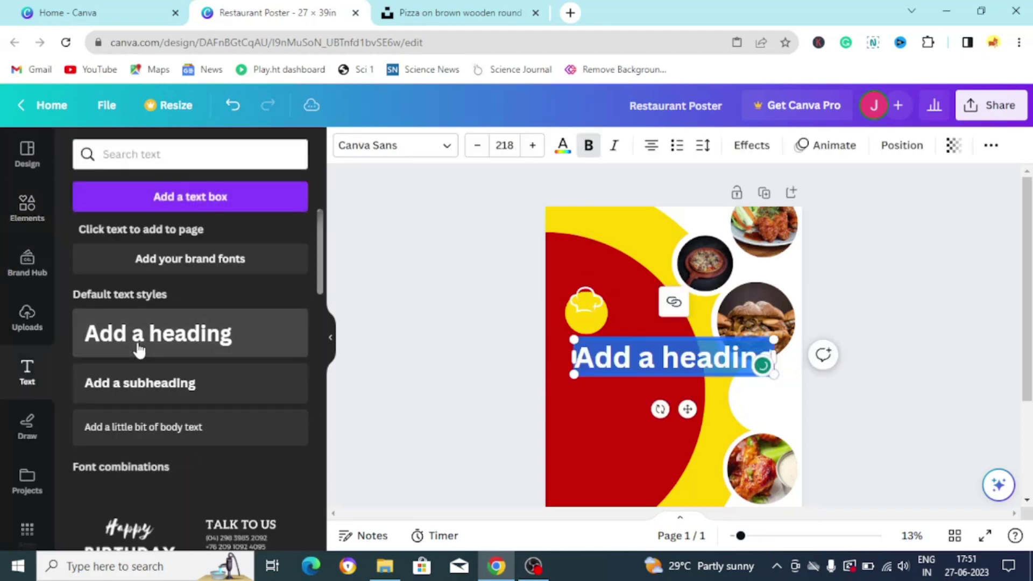
click(603, 363)
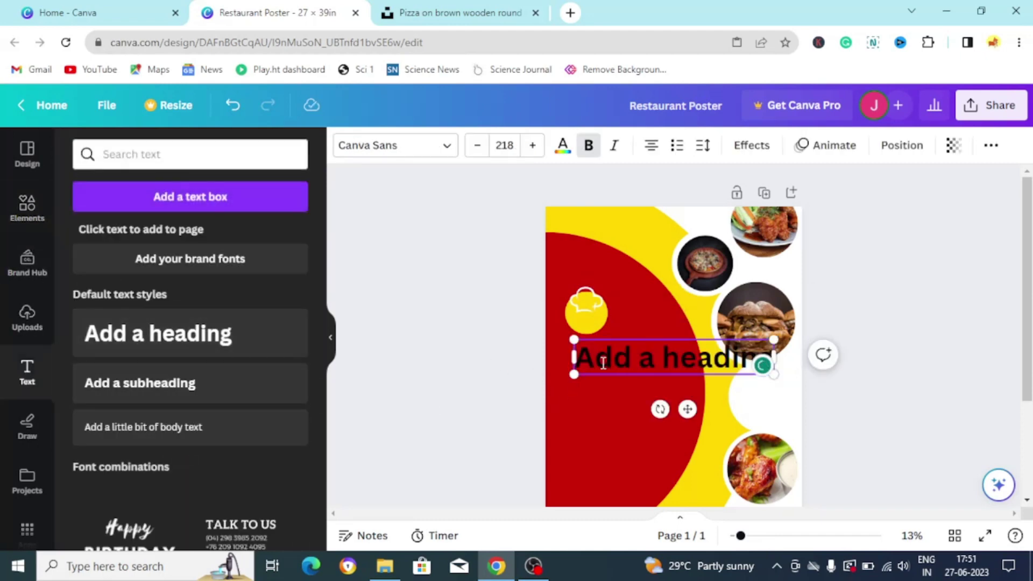
key(ctrl+a)
text(TASTY)
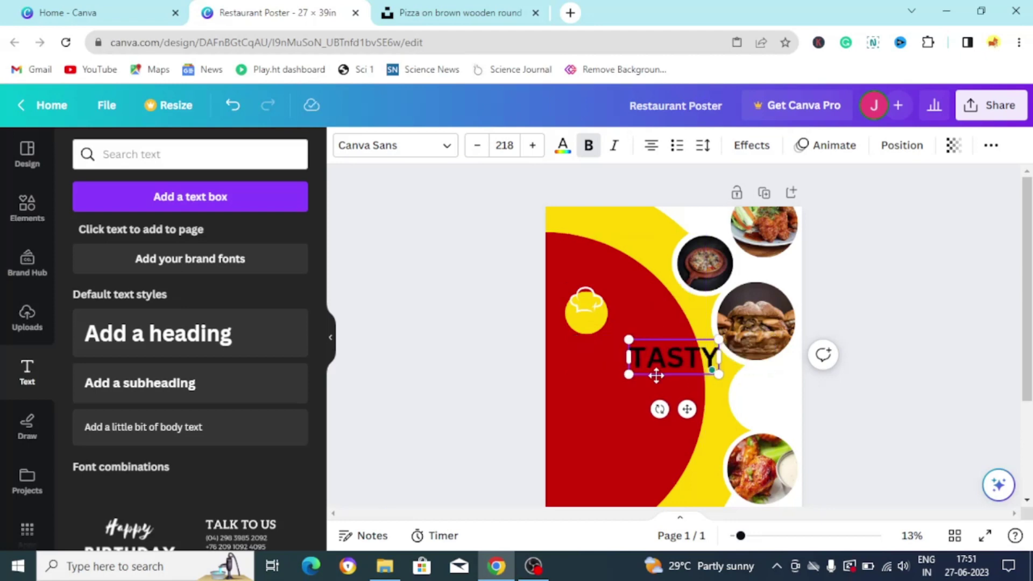
drag(654, 374, 595, 380)
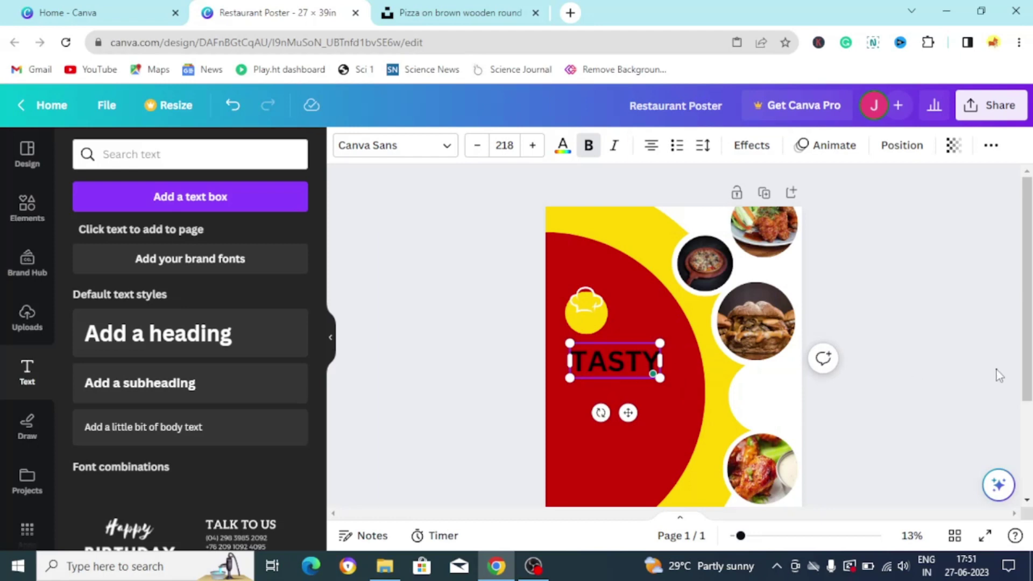
click(999, 375)
Step: Try the Georgia Pro font on the TASTY heading
click(656, 371)
click(453, 146)
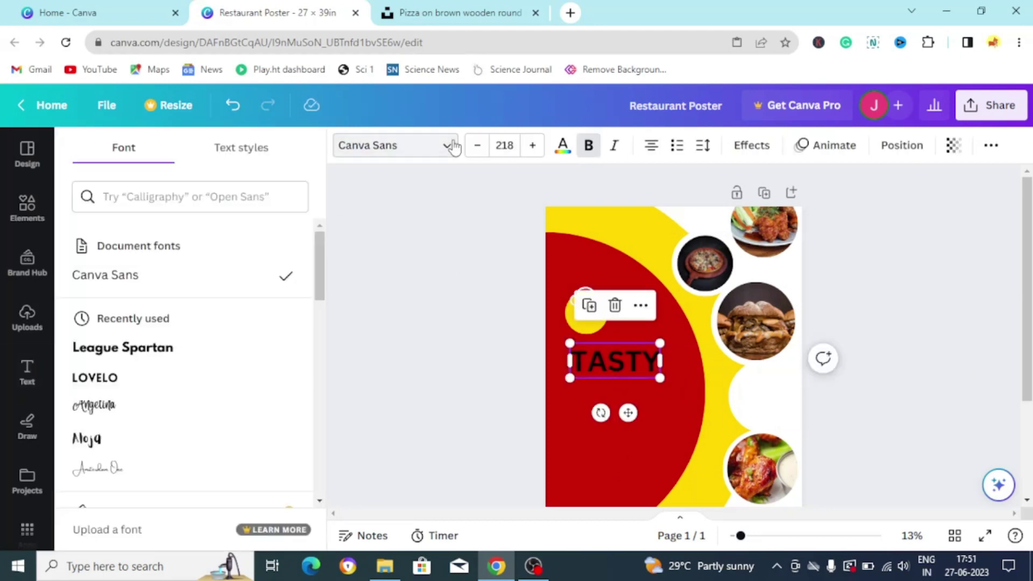
scroll(199, 312, down, 15)
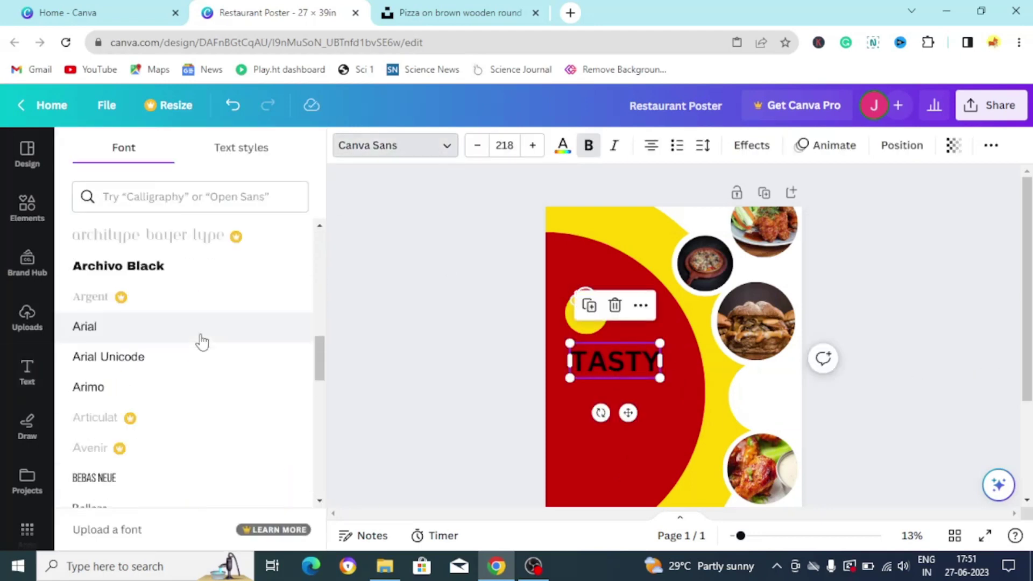
scroll(202, 341, down, 12)
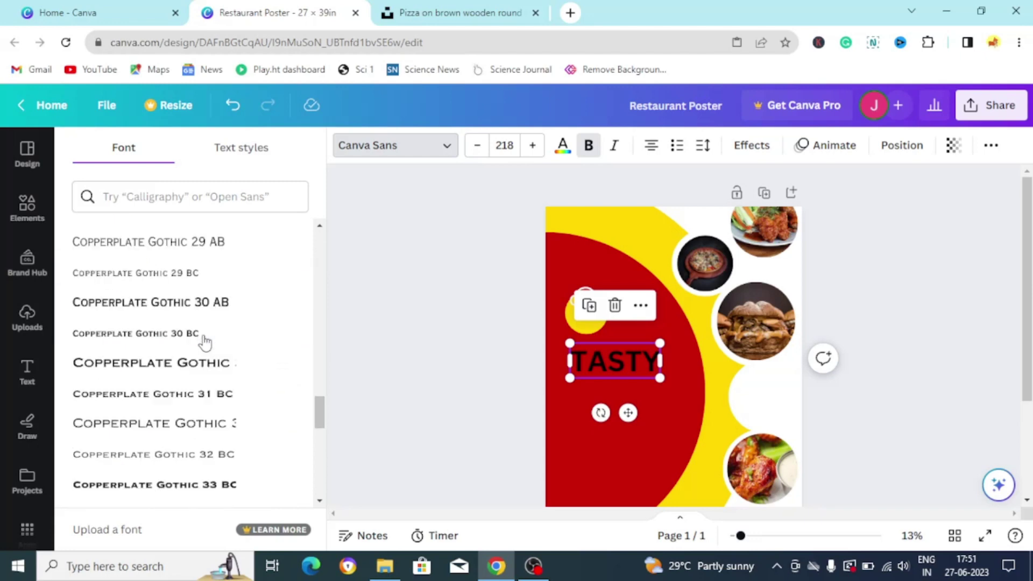
scroll(206, 341, down, 8)
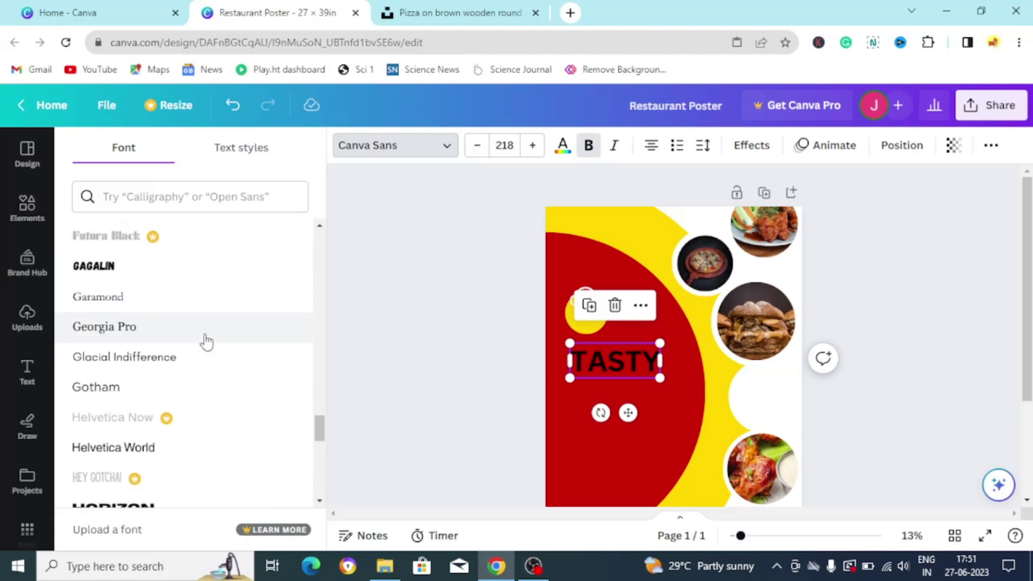
click(206, 341)
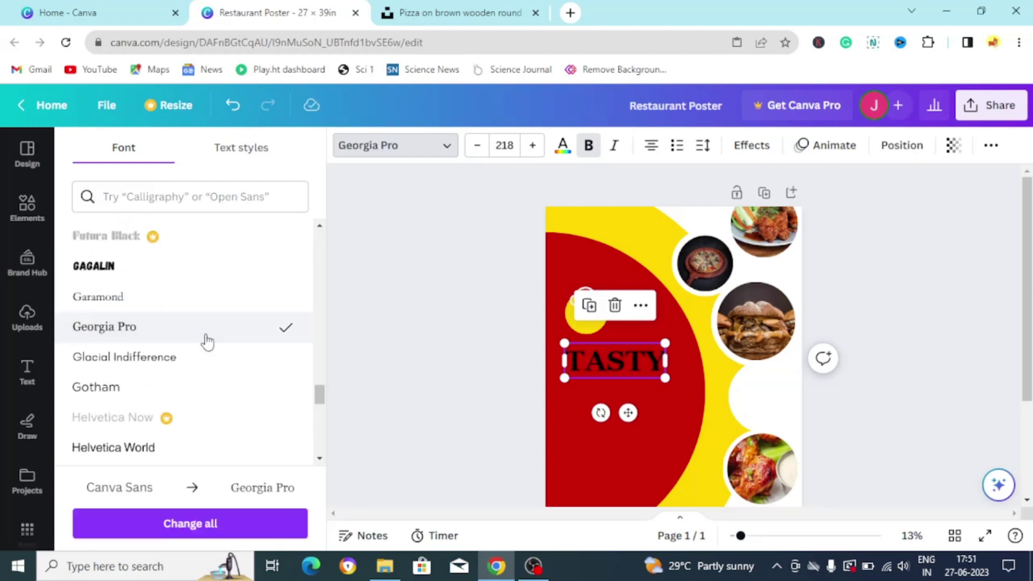
Step: Set the TASTY heading's font to Alfa Slab One
scroll(207, 342, down, 12)
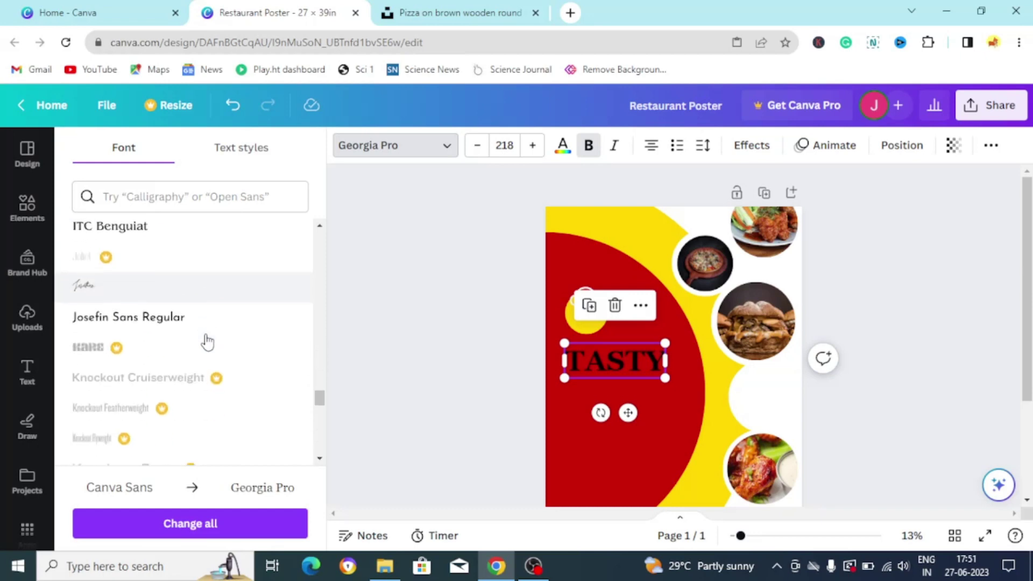
scroll(207, 342, down, 10)
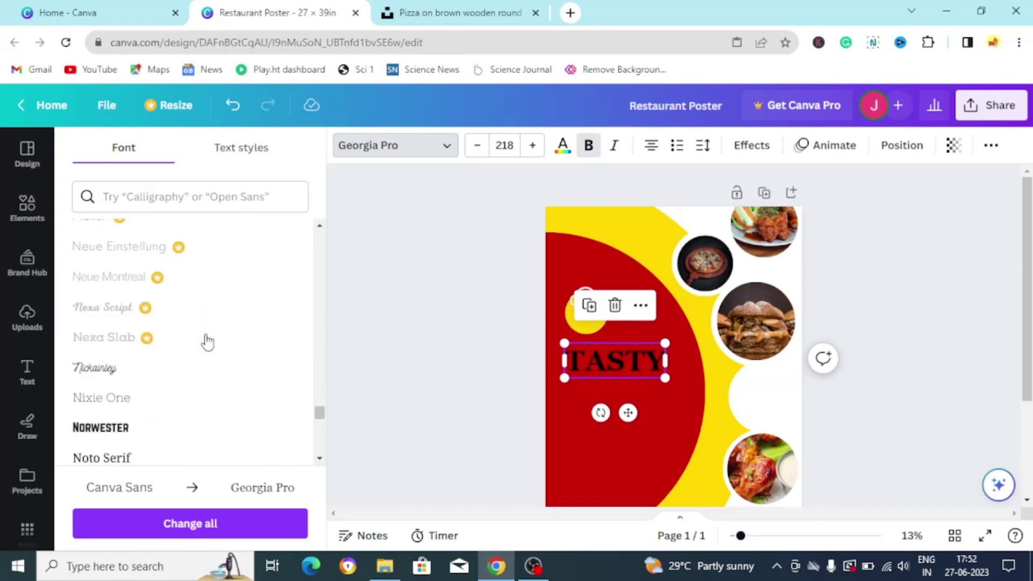
scroll(207, 341, down, 10)
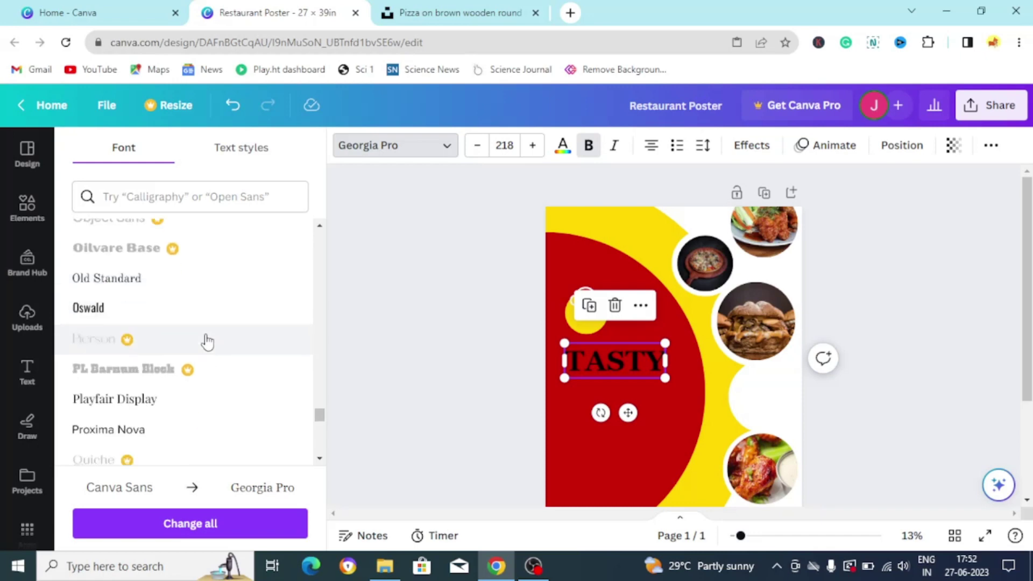
scroll(207, 342, down, 4)
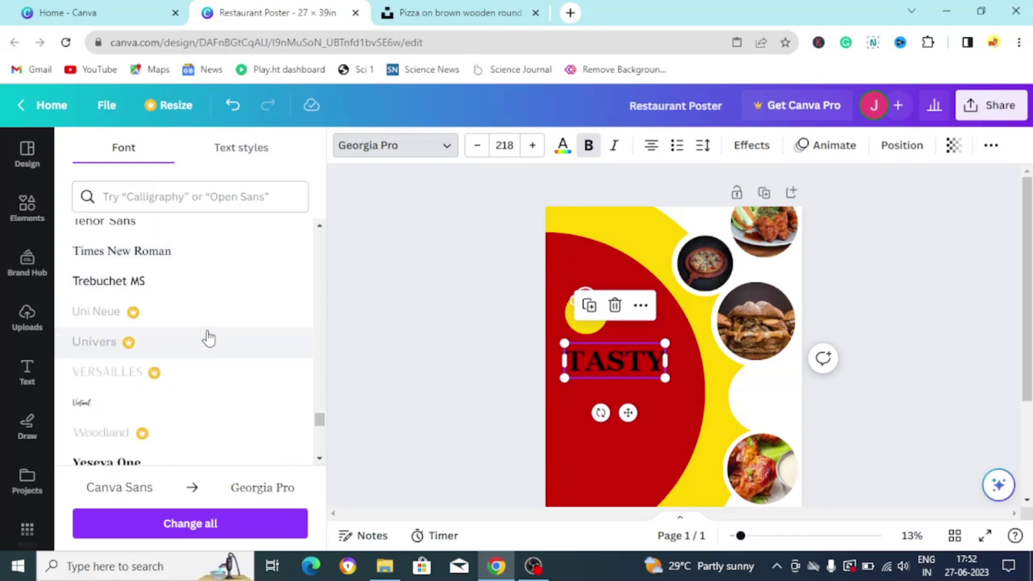
scroll(209, 338, down, 4)
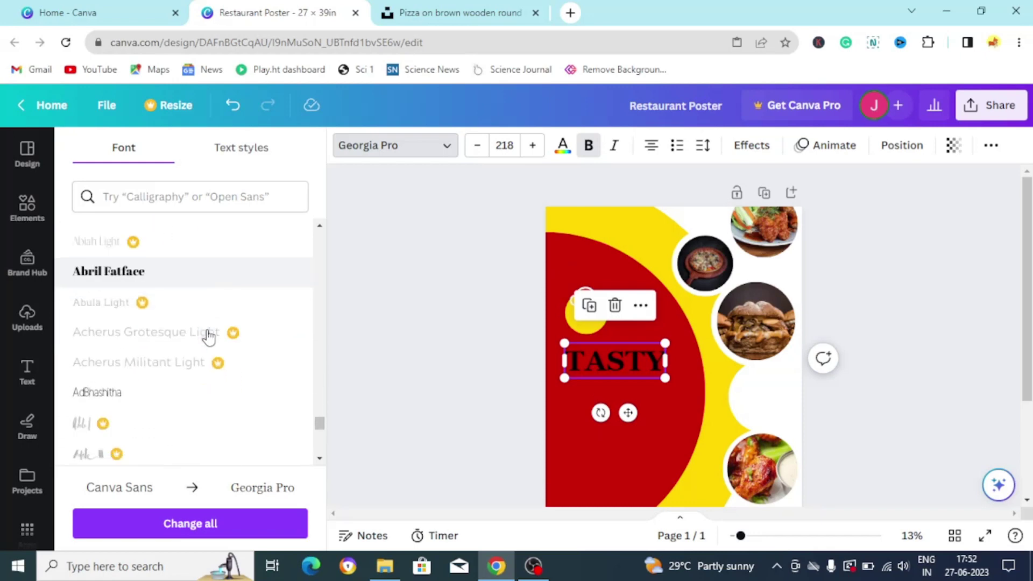
scroll(209, 336, down, 8)
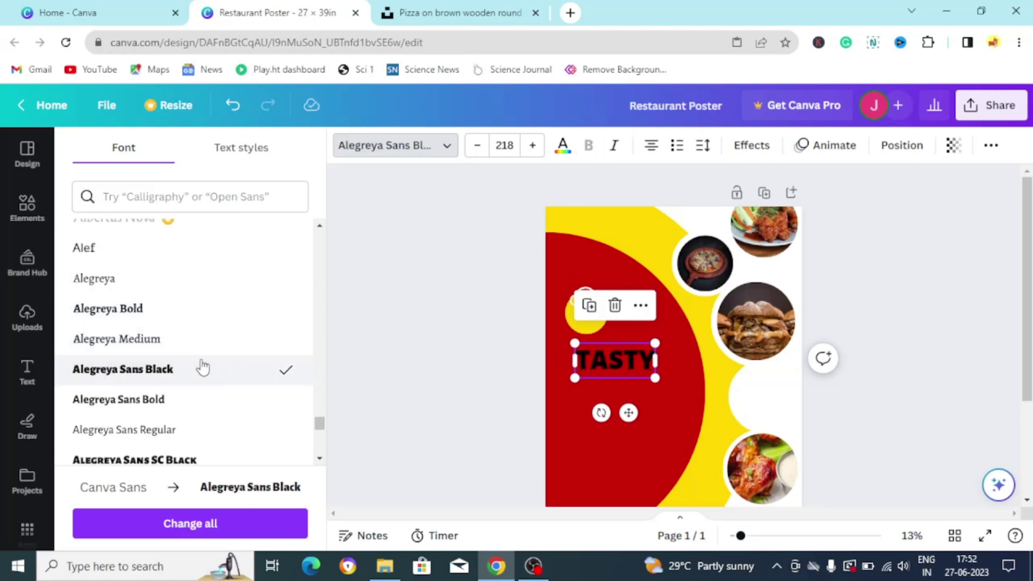
scroll(203, 367, down, 4)
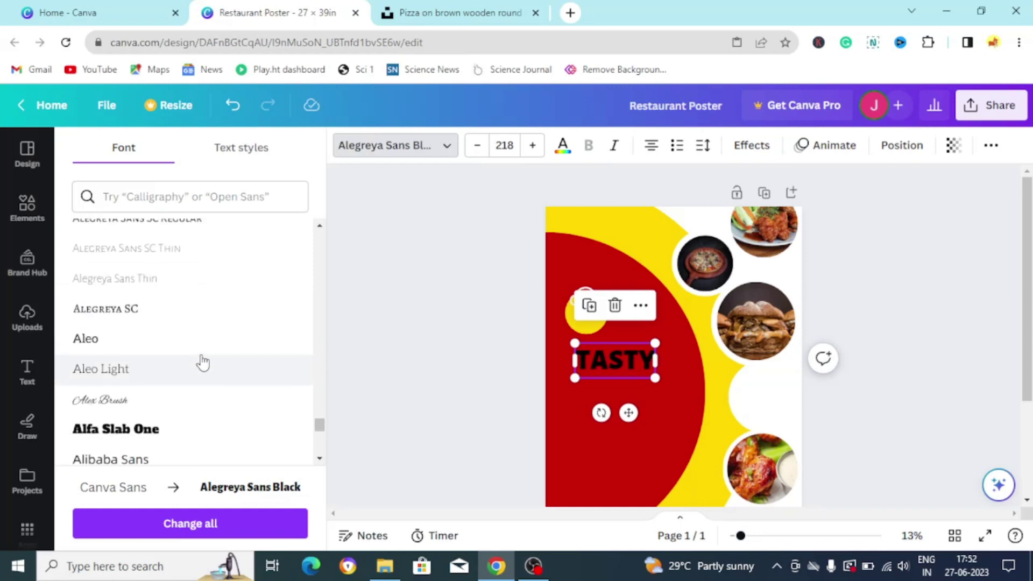
Step: Change the TASTY heading's text color to white
click(562, 145)
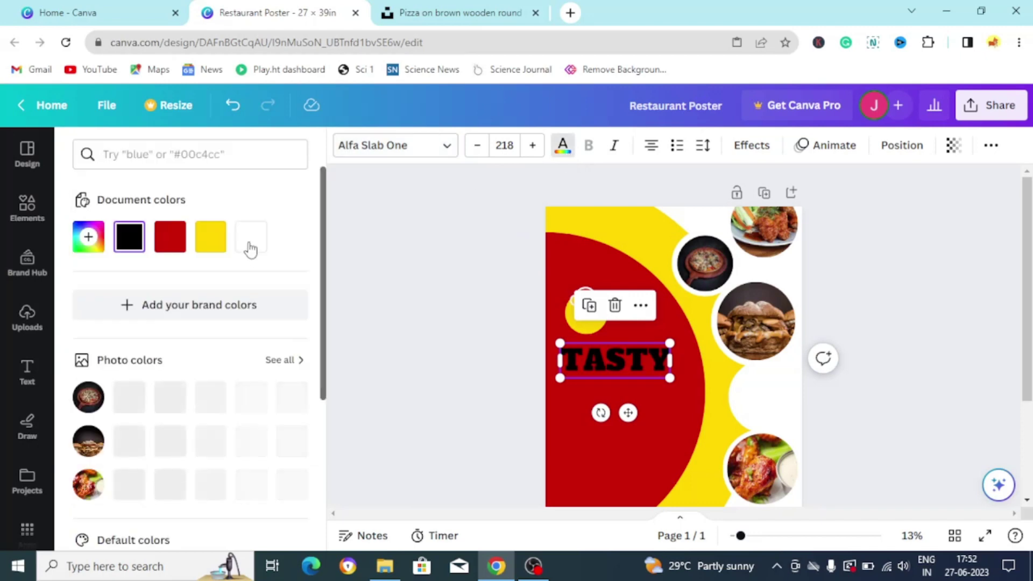
click(249, 235)
click(499, 330)
Step: Duplicate the TASTY heading, place the copy directly below it and change its text to FOODS
click(618, 371)
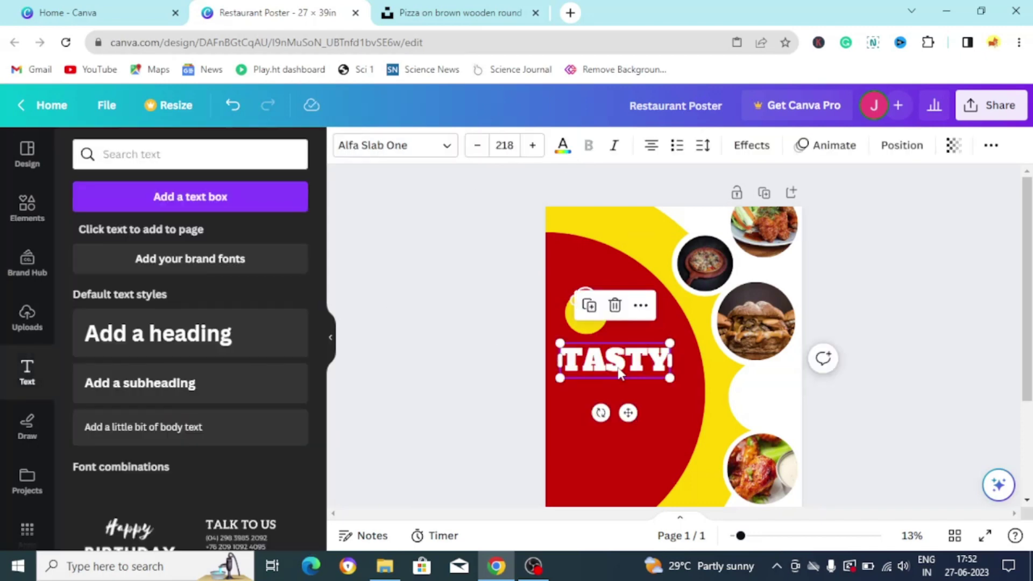
key(ctrl+d)
drag(619, 371, 617, 397)
double_click(617, 397)
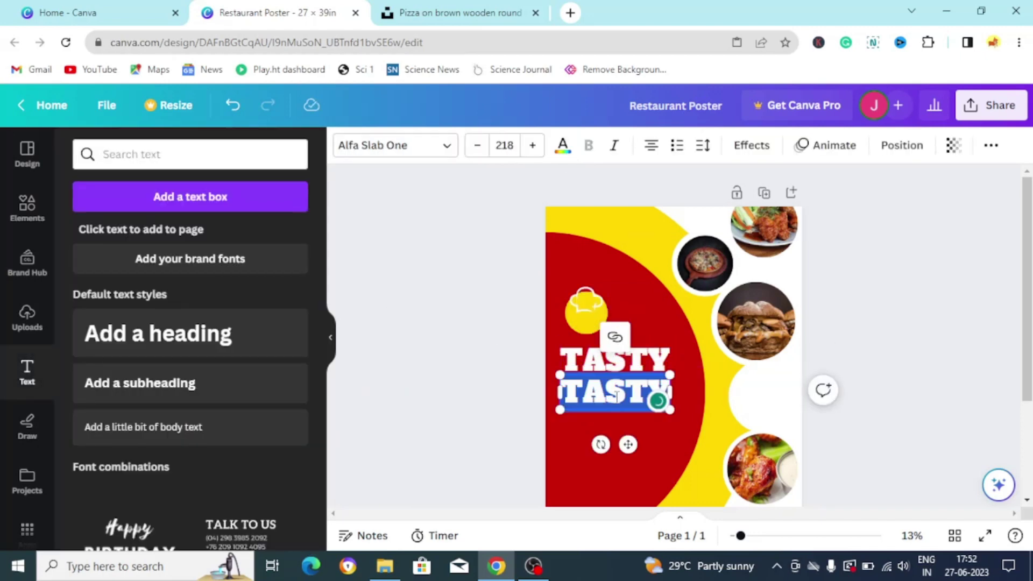
text(FOODS)
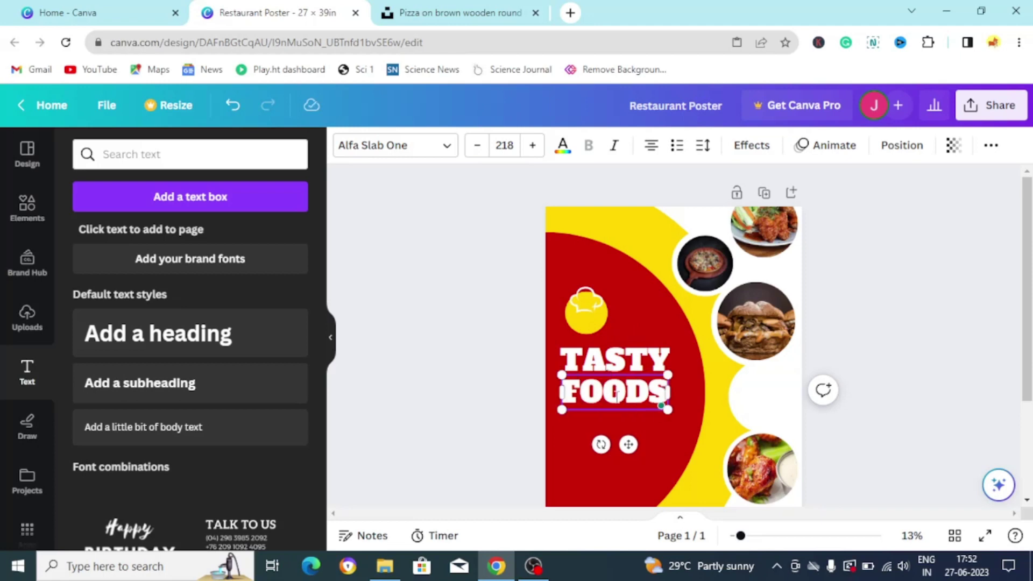
click(513, 407)
Step: Change the FOODS text color to the poster's yellow
click(592, 391)
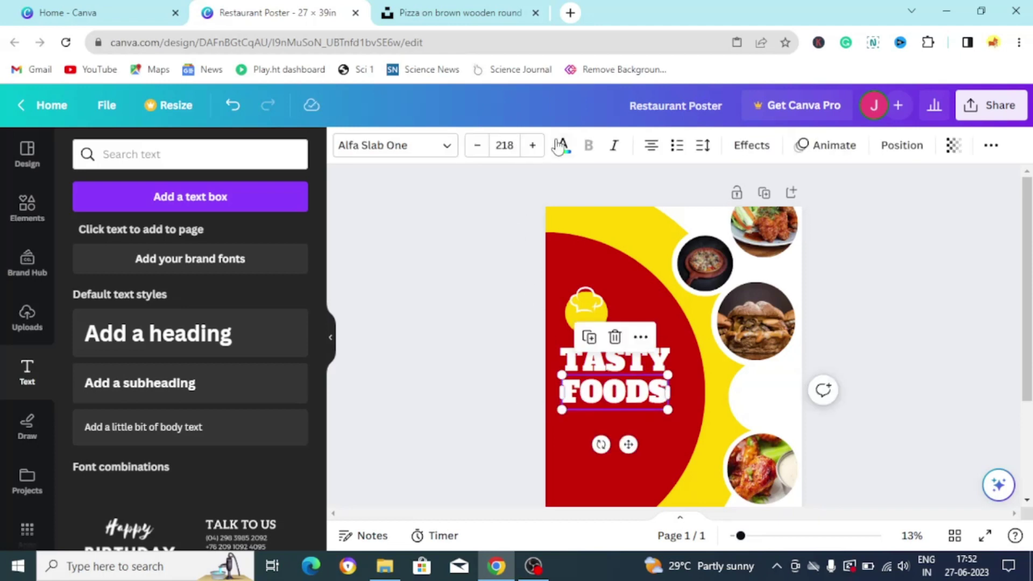
click(561, 145)
click(210, 237)
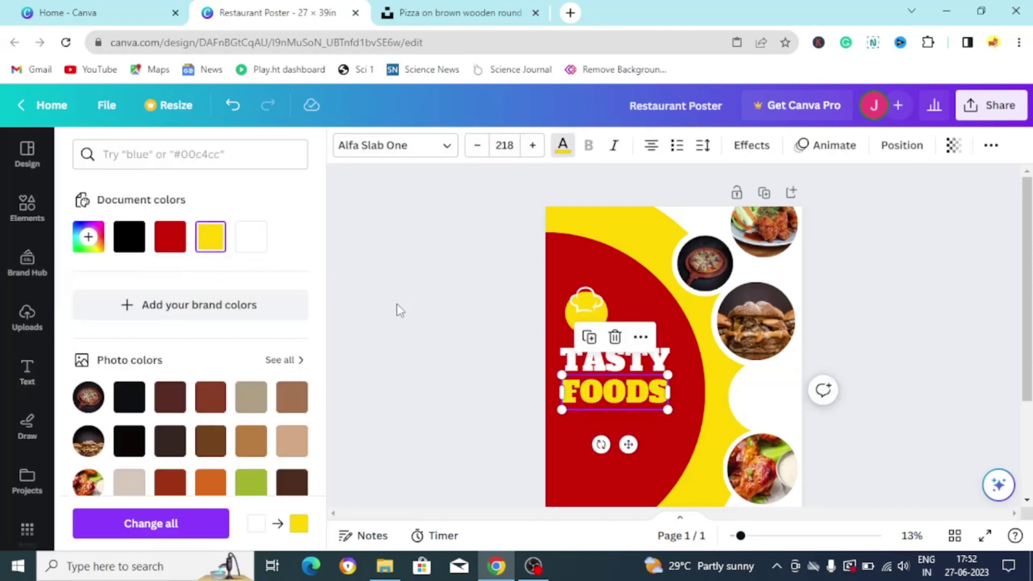
click(430, 310)
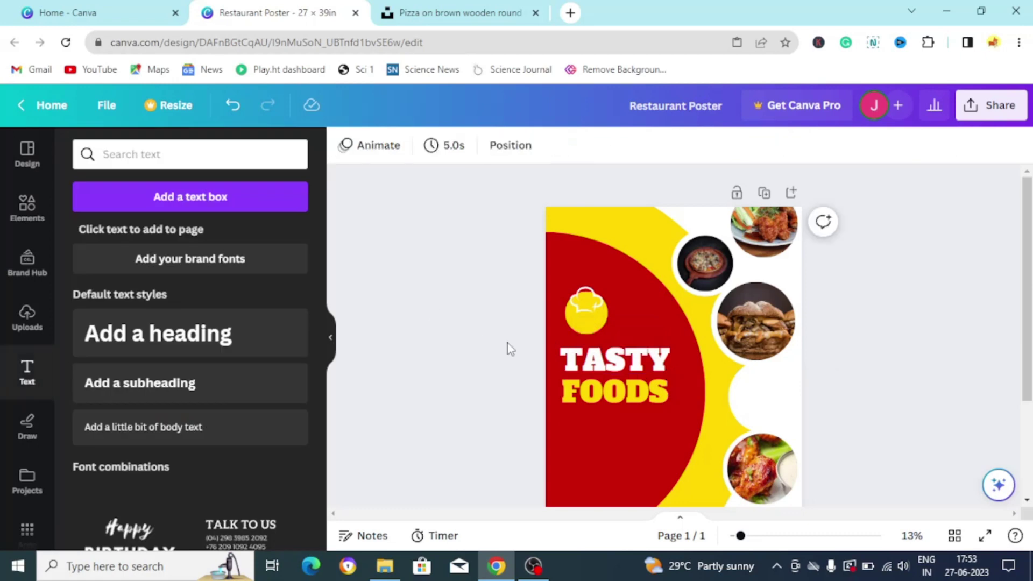
Step: Add a square shape and reshape it into a wide bar about 2.5 in tall below the FOODS heading
scroll(506, 343, down, 2)
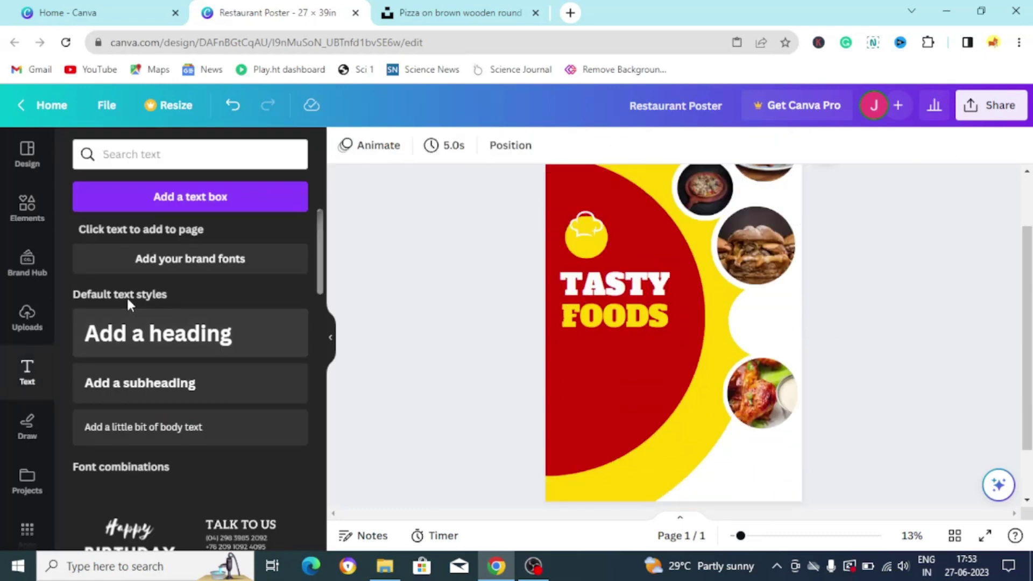
click(32, 207)
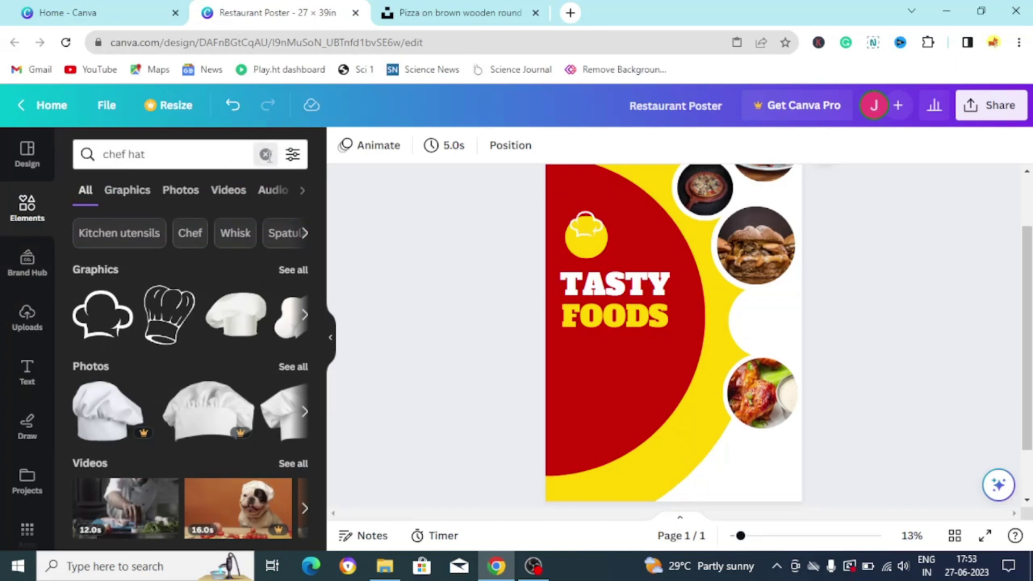
click(265, 155)
click(294, 236)
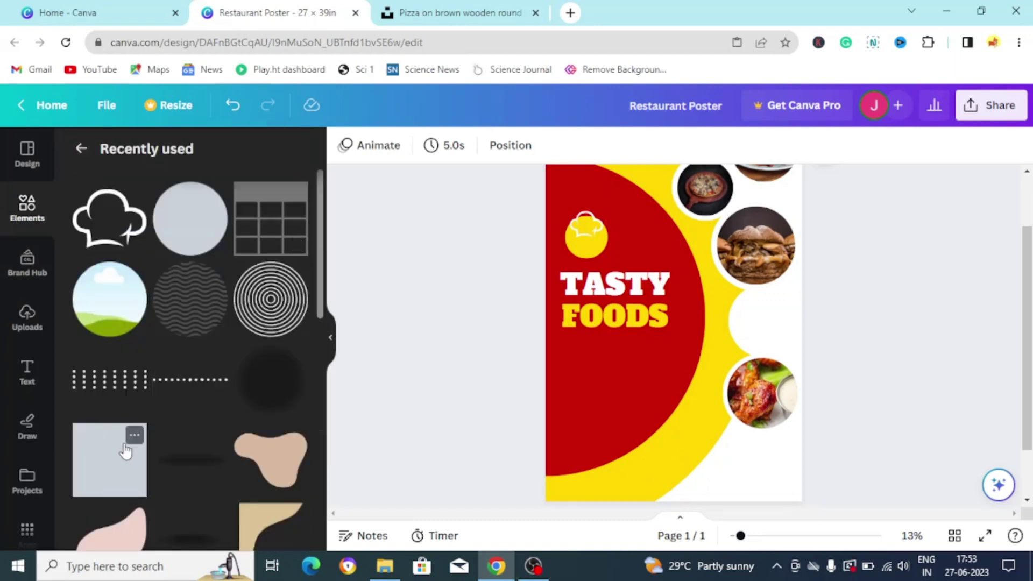
click(125, 450)
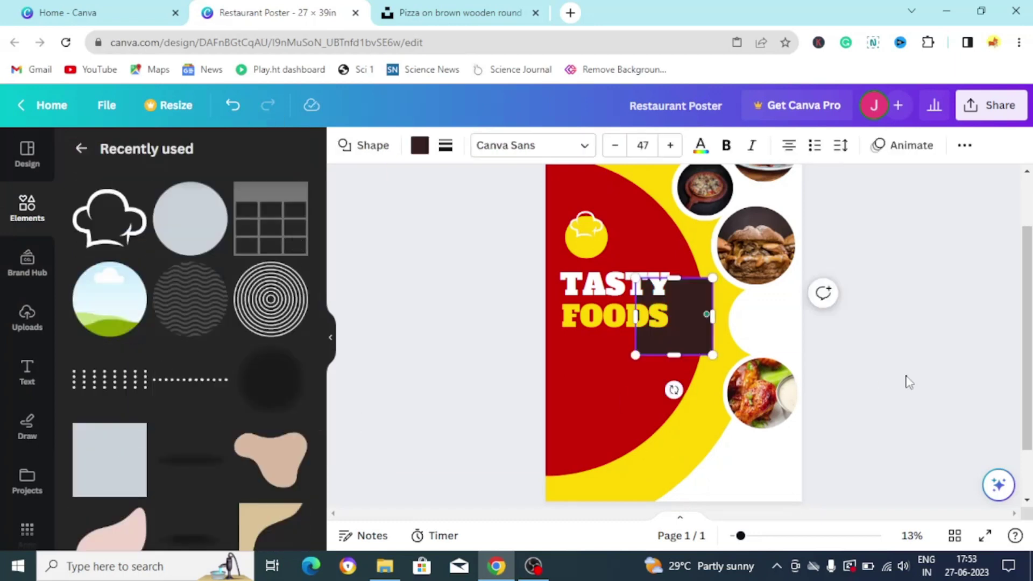
drag(694, 341, 603, 386)
drag(626, 372, 683, 370)
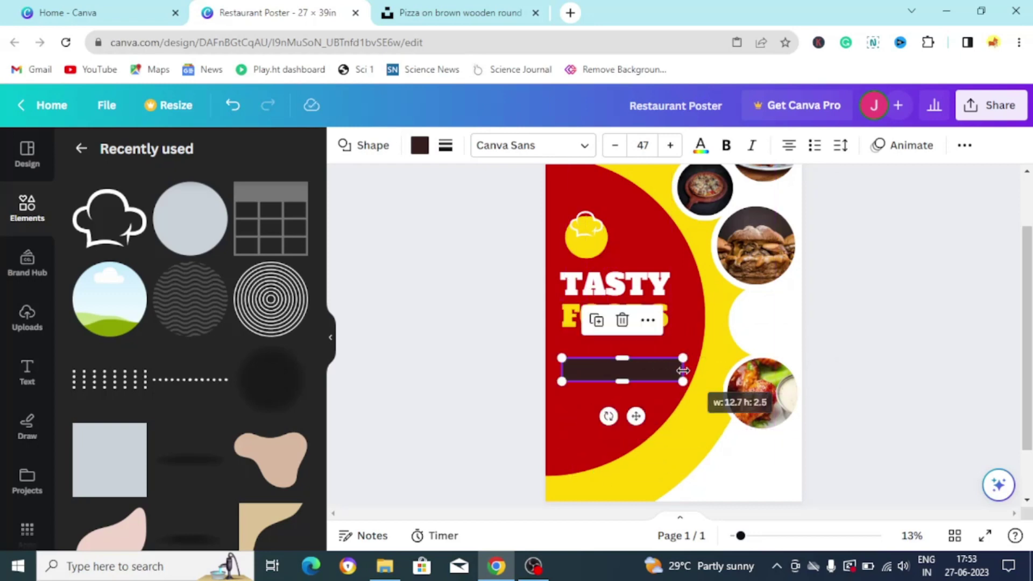
drag(561, 370, 549, 371)
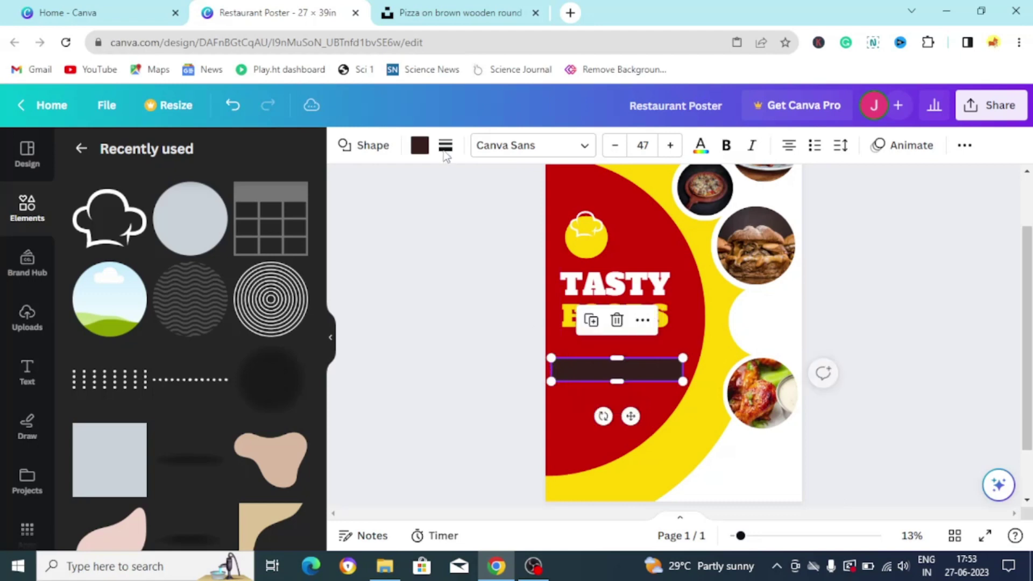
Step: Set the bar's corner rounding to the maximum
click(445, 145)
drag(447, 285, 534, 300)
click(517, 346)
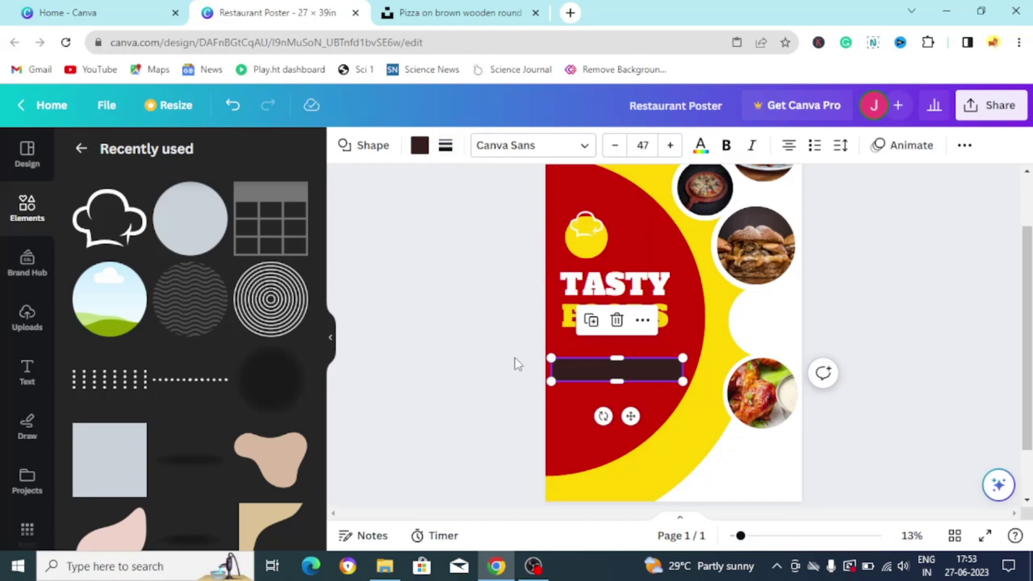
click(515, 358)
click(562, 360)
click(446, 145)
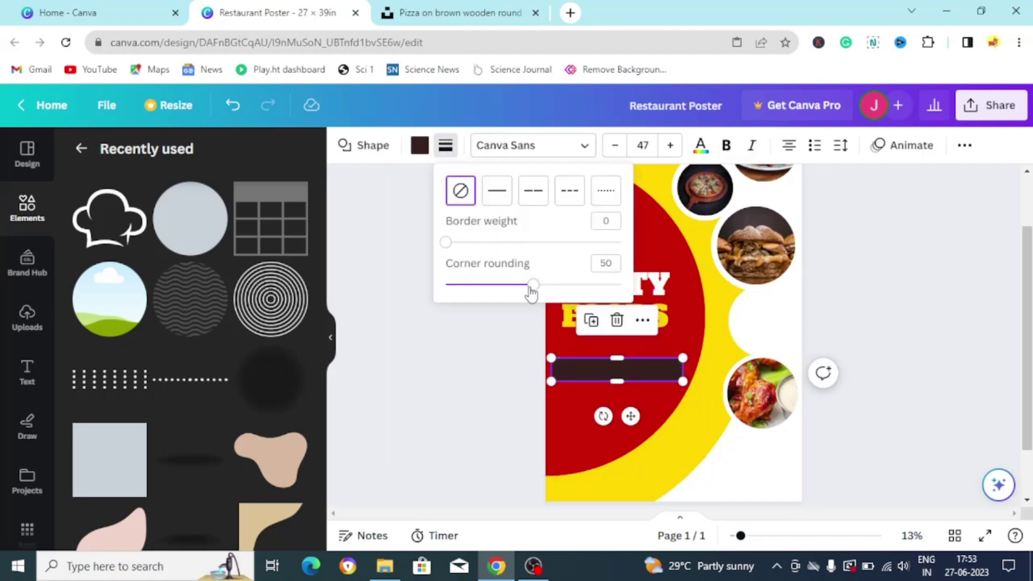
drag(530, 284, 620, 285)
click(474, 340)
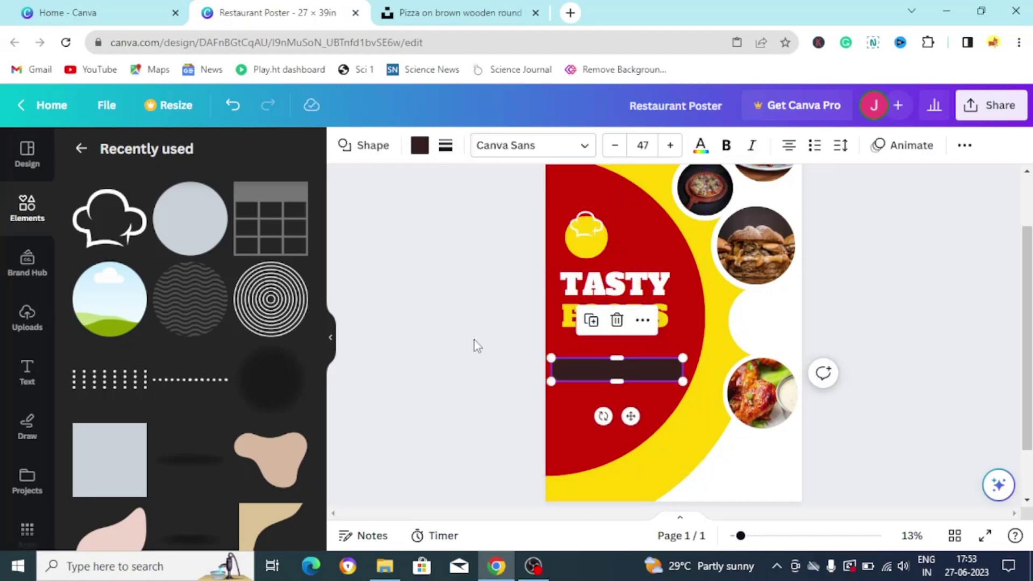
click(473, 340)
Step: Change the bar's fill color to the poster's yellow
click(567, 372)
click(420, 145)
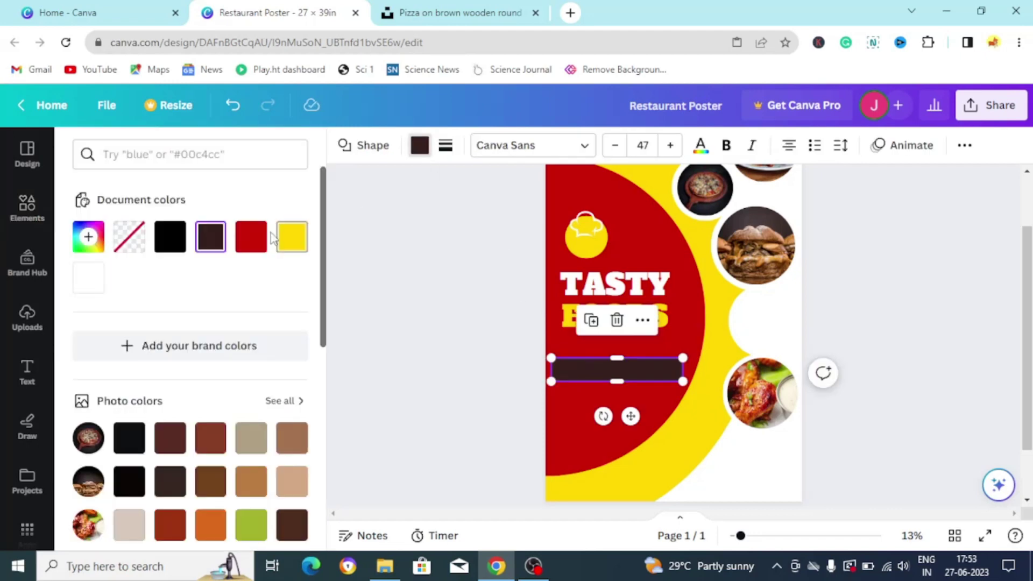
click(290, 235)
key(Escape)
click(464, 336)
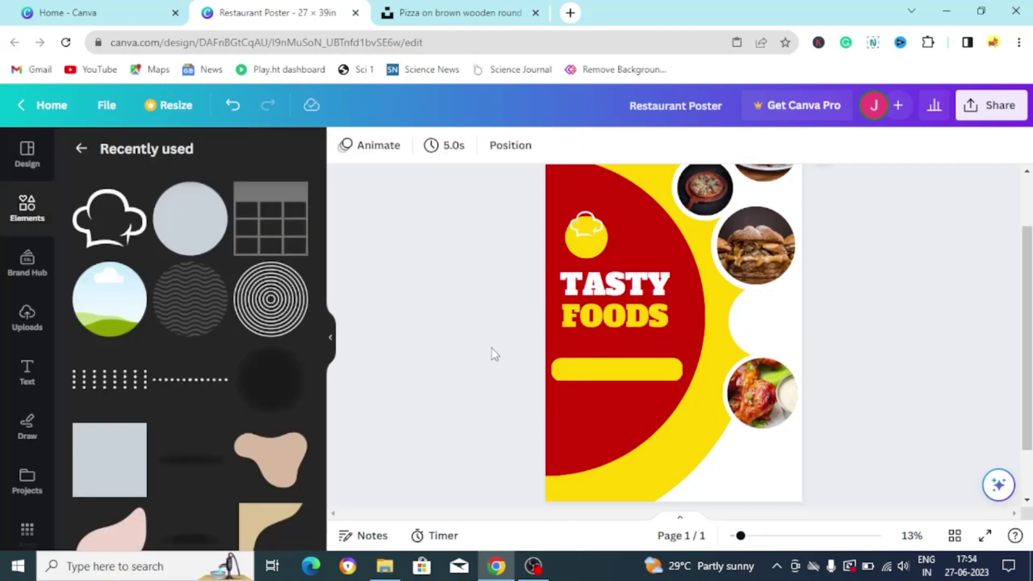
Step: Add a subheading over the yellow bar with the text "Opening 11 am- 10 pm"
click(27, 371)
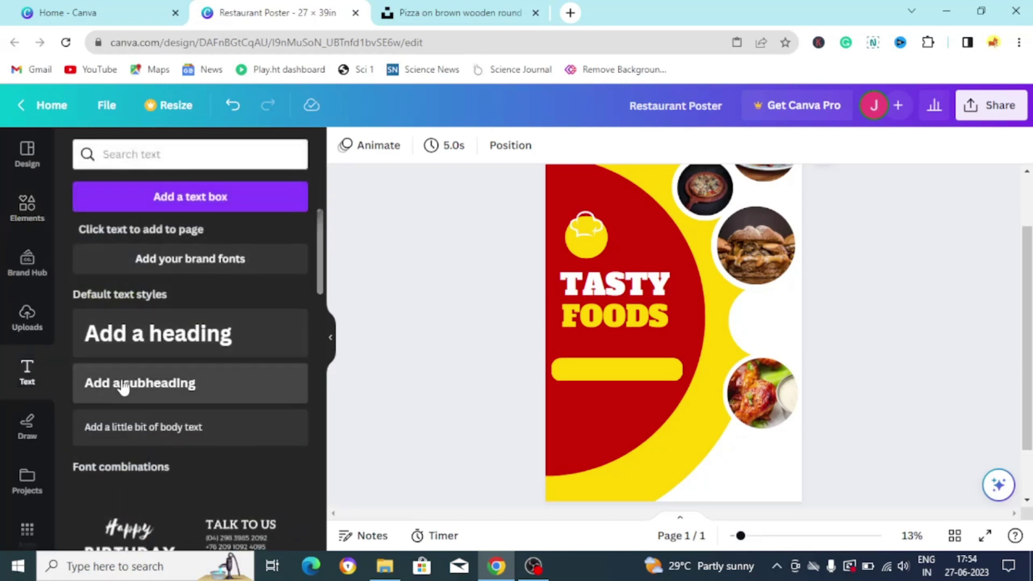
click(122, 384)
drag(687, 377, 630, 411)
text(Op)
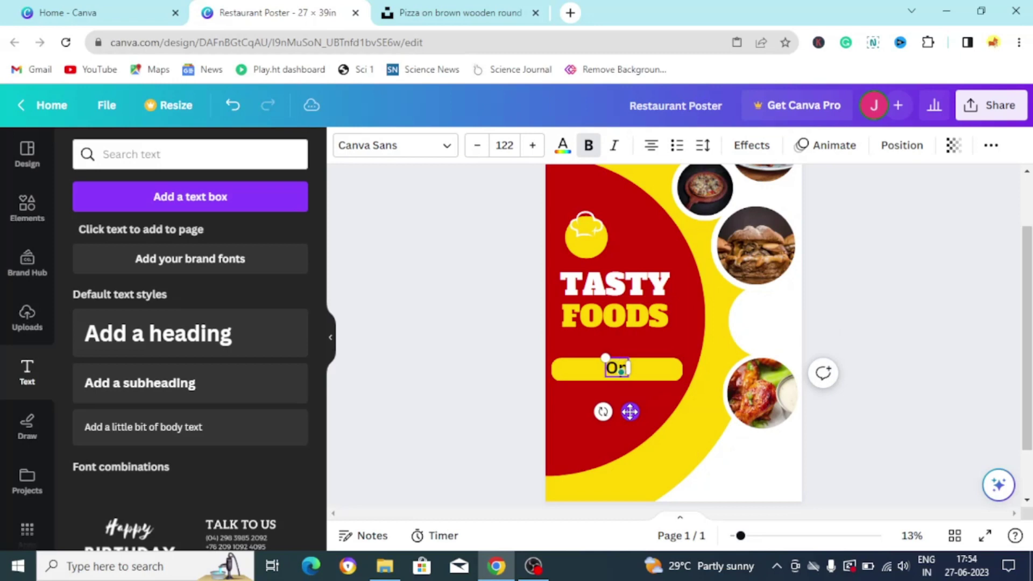
text(ening)
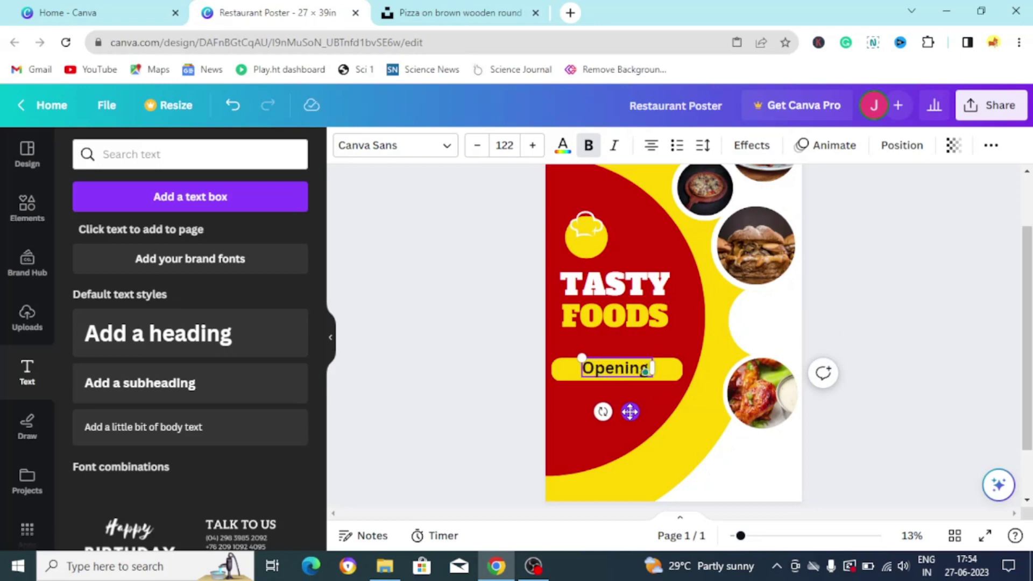
text( 11 am)
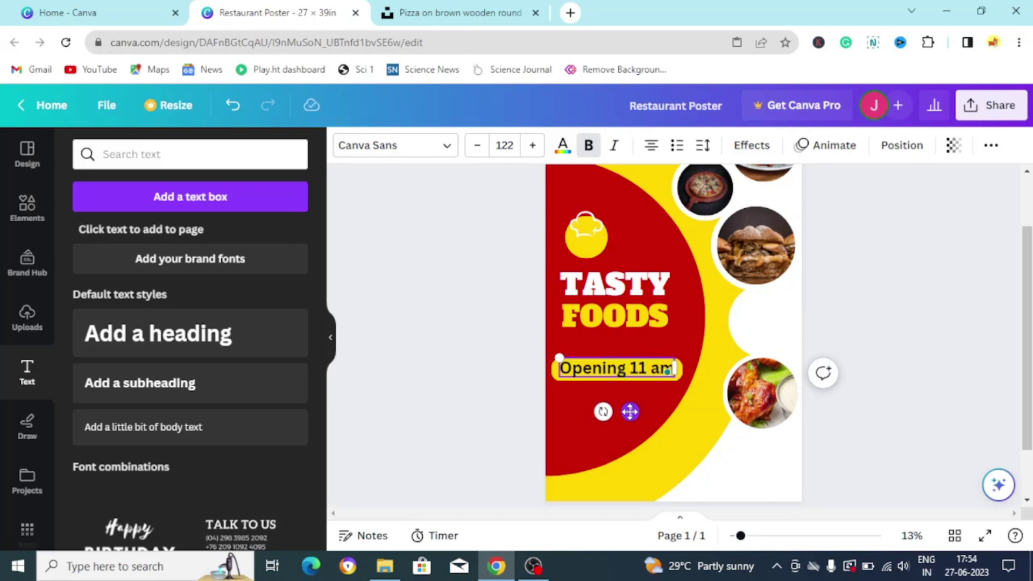
text(-10 pm)
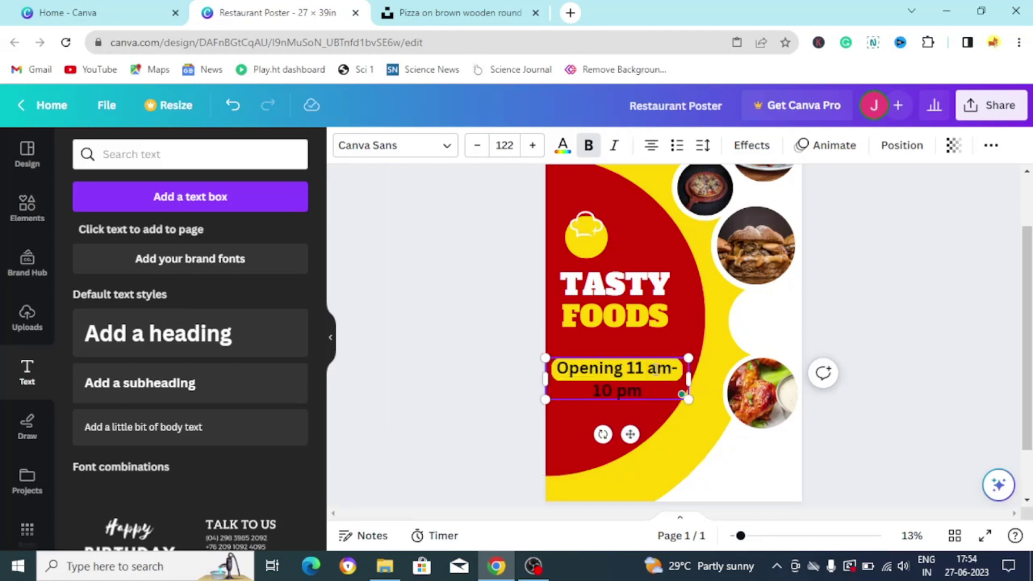
Step: Remove the spaces before am and pm in the opening-hours text
click(639, 370)
key(BackSpace)
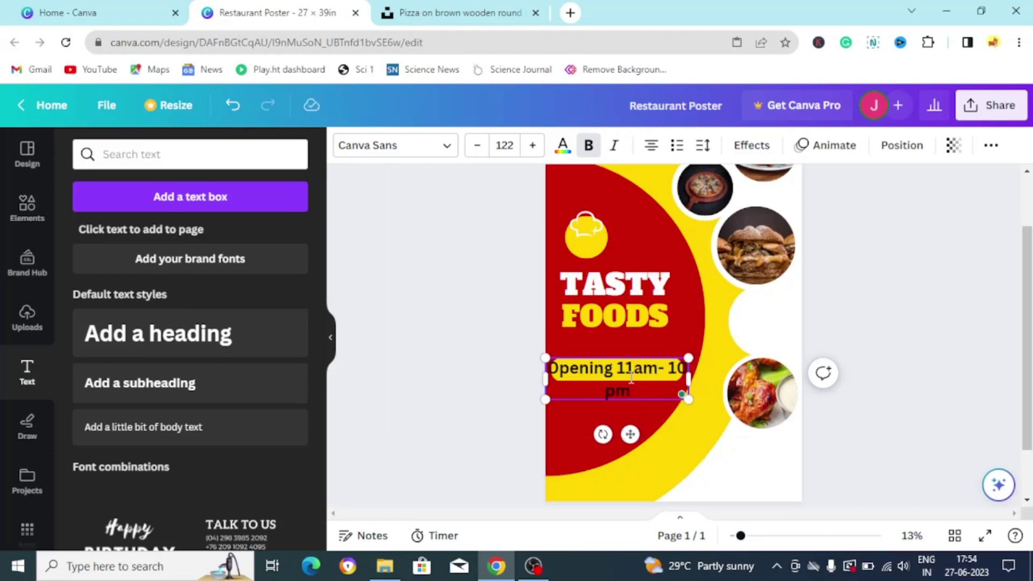
click(606, 391)
key(BackSpace)
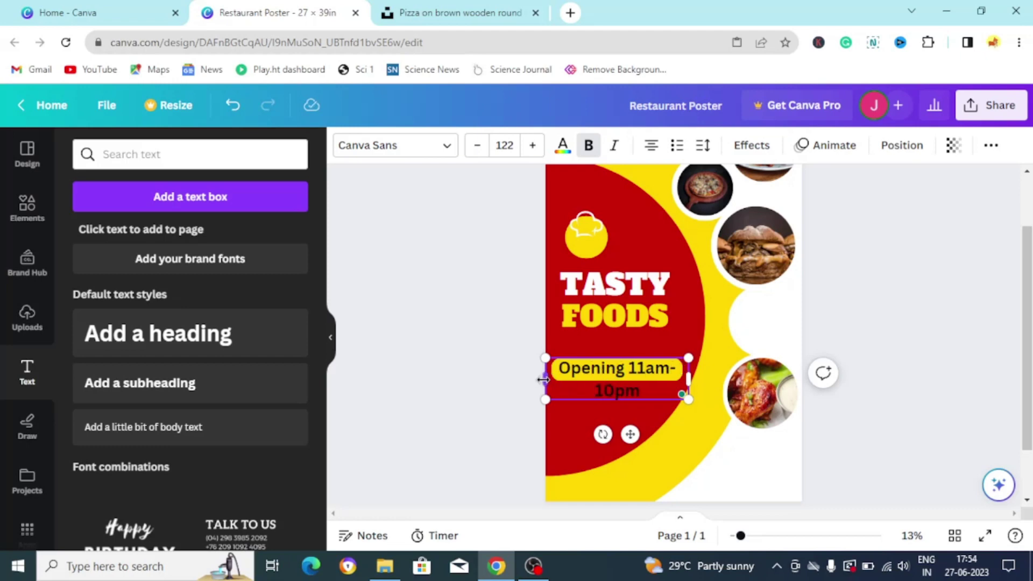
Step: Shrink the opening-hours text to size 82.9 within the yellow bar and restore its spacing to "Opening 11 am- 10 pm"
mouse_move(544, 380)
mouse_down()
mouse_move(482, 379)
mouse_move(501, 361)
mouse_move(551, 365)
mouse_up()
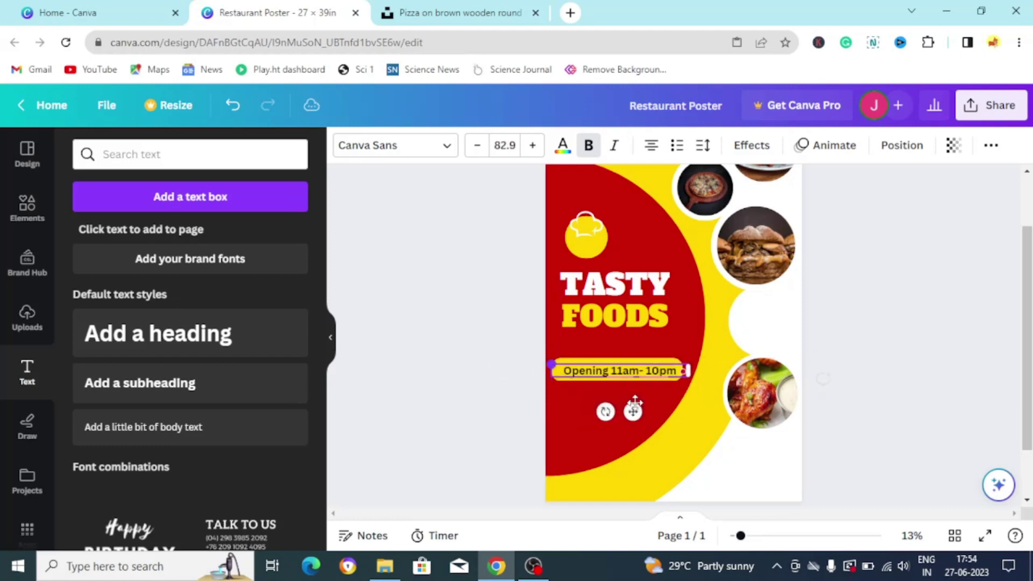
drag(634, 409, 627, 408)
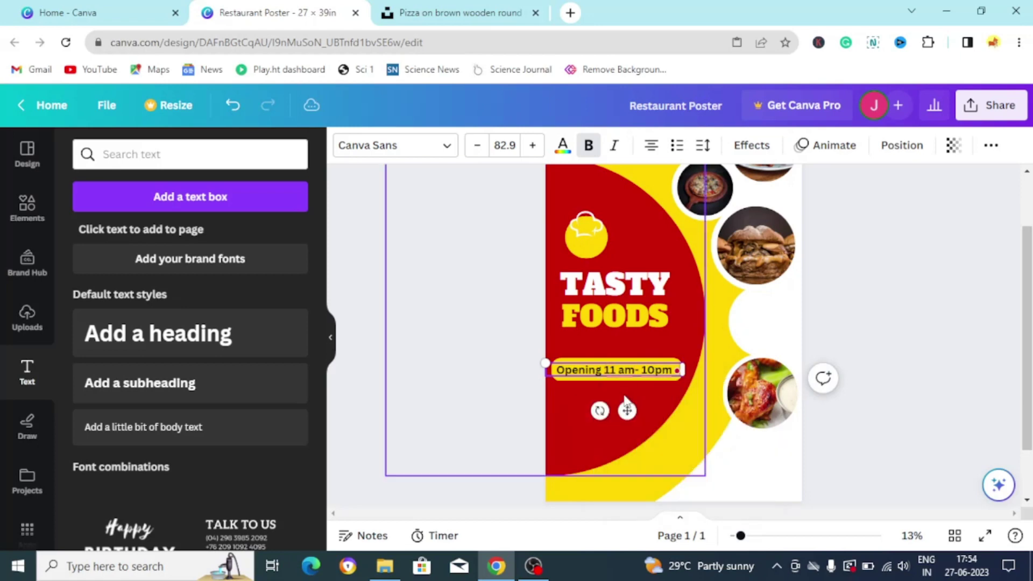
mouse_move(654, 371)
click(652, 406)
click(917, 372)
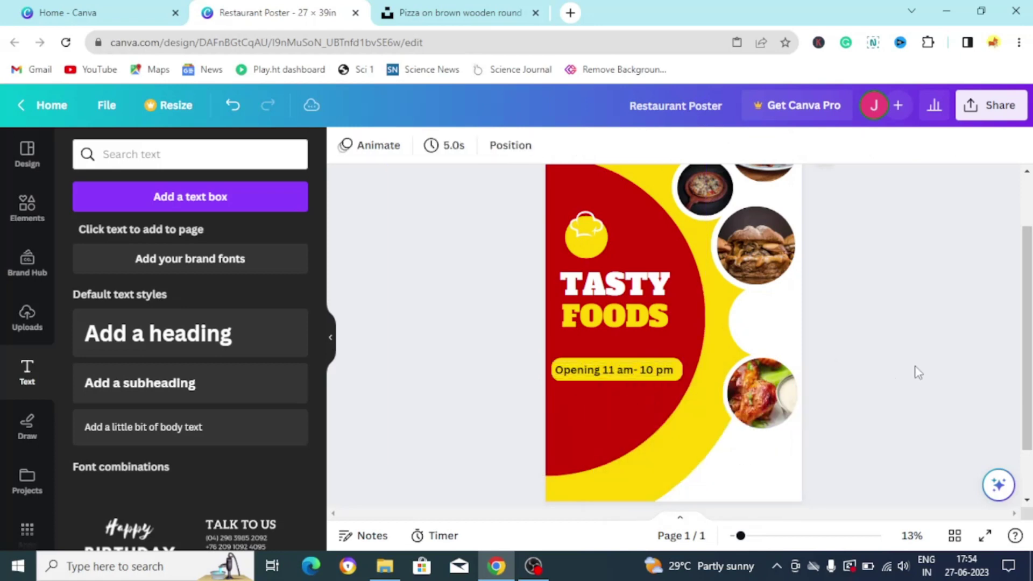
Step: Set the opening-hours text's font to Quicksand
click(650, 376)
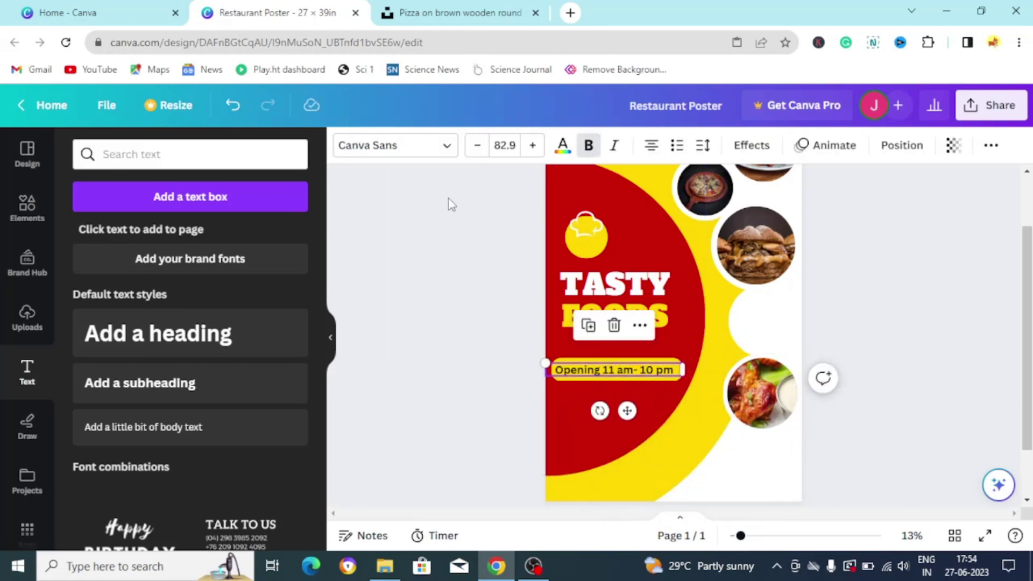
click(443, 153)
scroll(213, 421, up, 3)
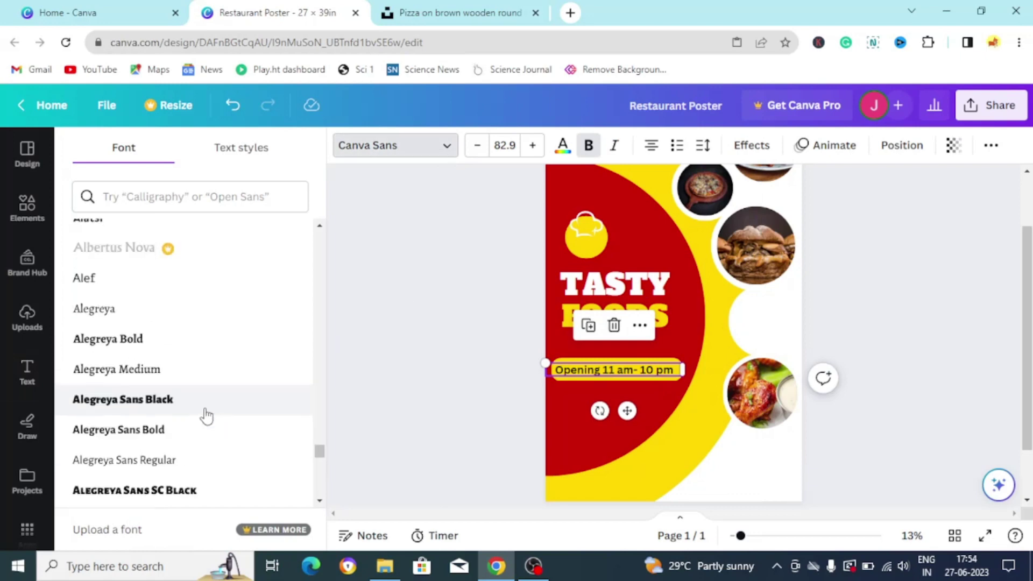
click(188, 431)
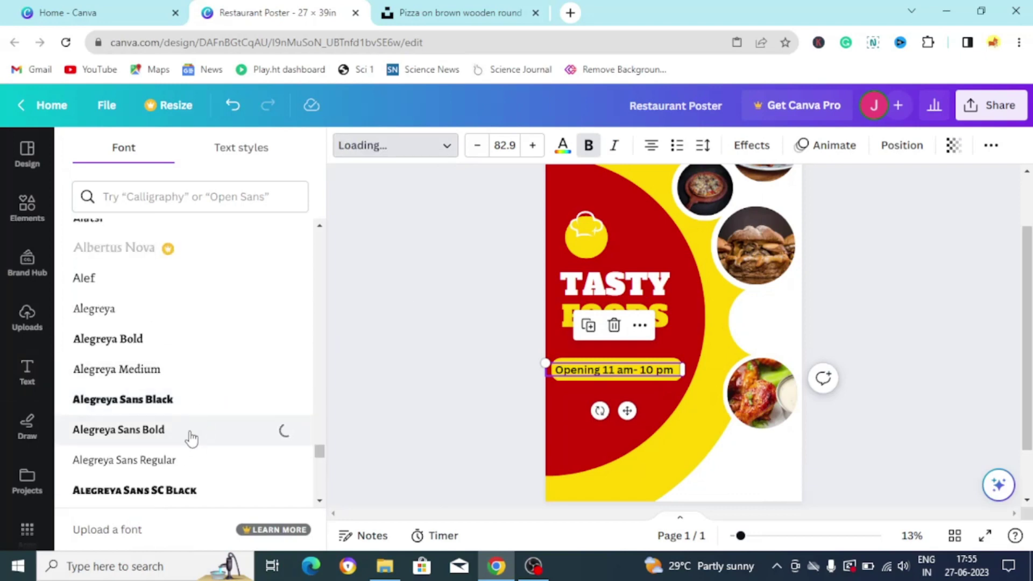
click(187, 409)
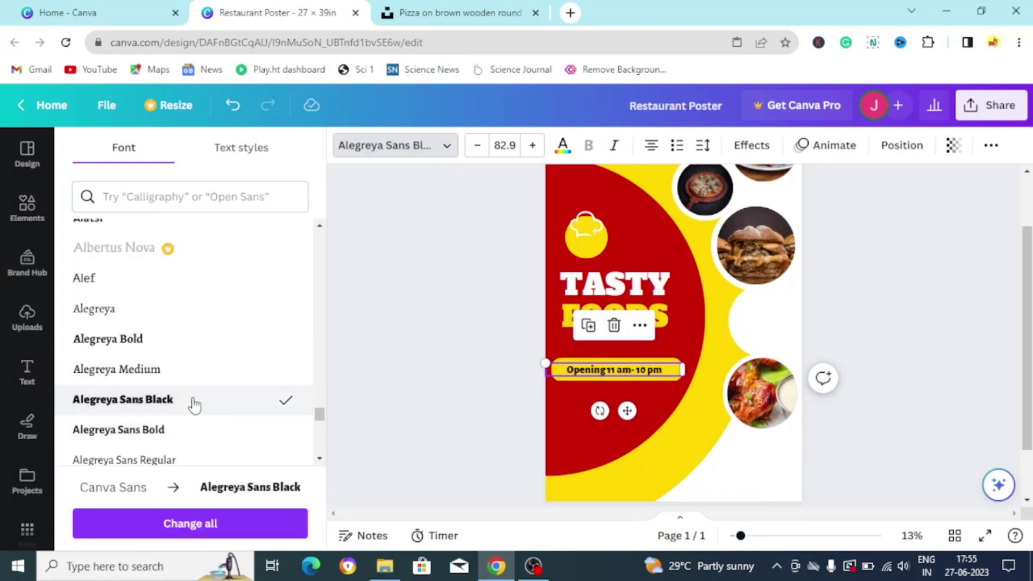
scroll(194, 404, up, 15)
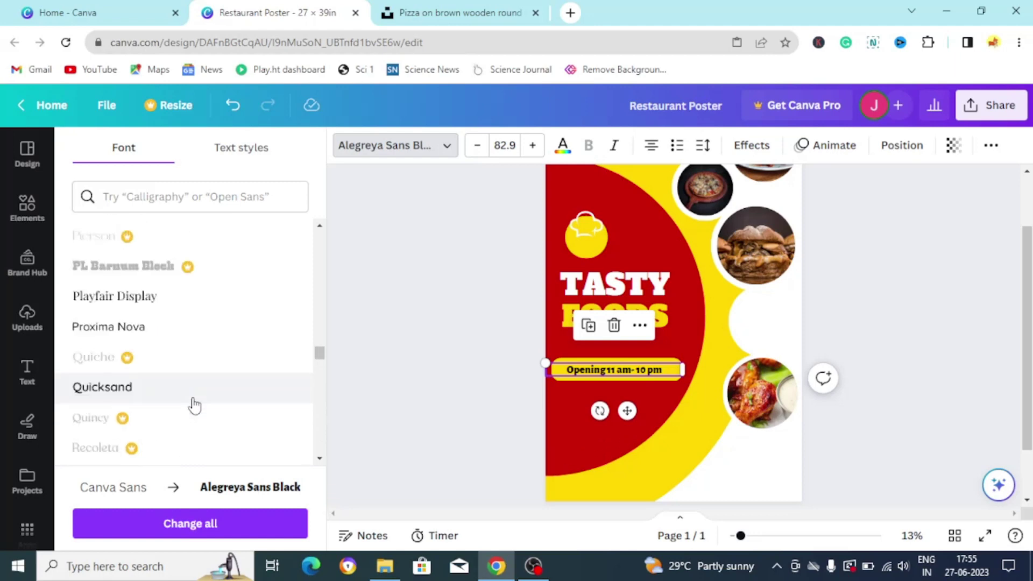
click(215, 384)
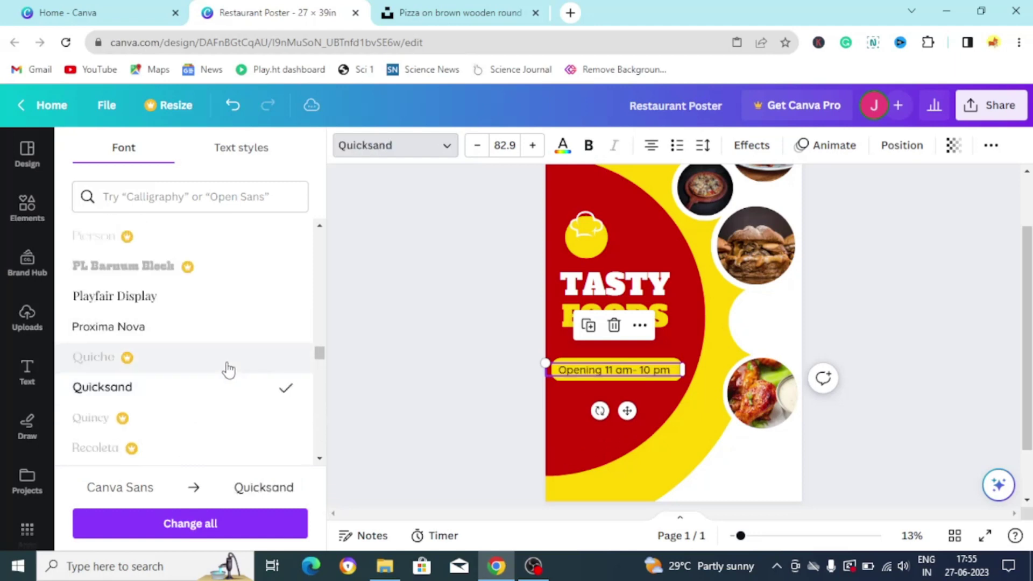
Step: Enlarge the opening-hours text to size 91.3 over the yellow bar and make it bold
scroll(229, 370, up, 1)
scroll(229, 370, up, 1)
drag(684, 357, 643, 380)
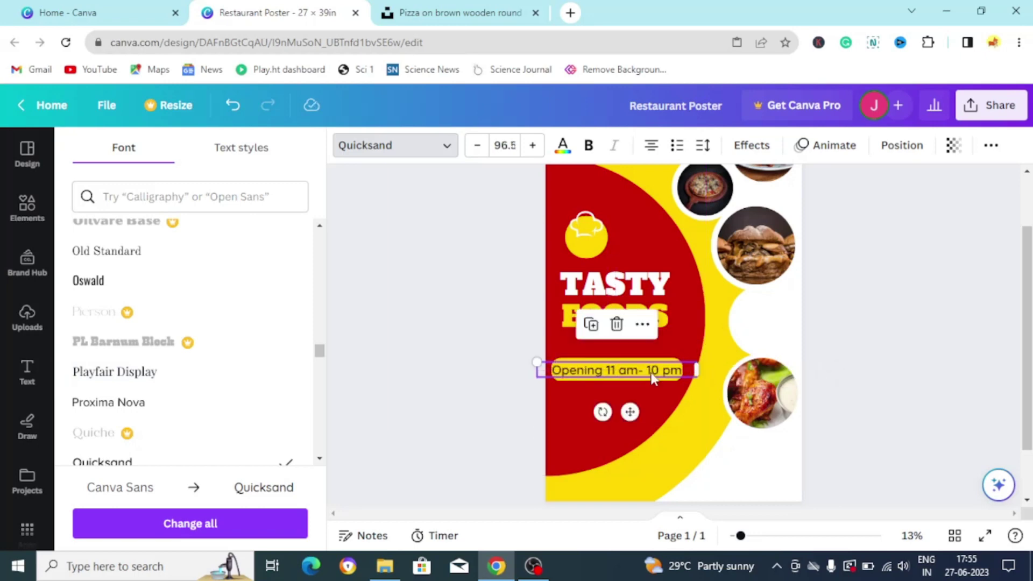
drag(537, 361, 539, 363)
click(865, 405)
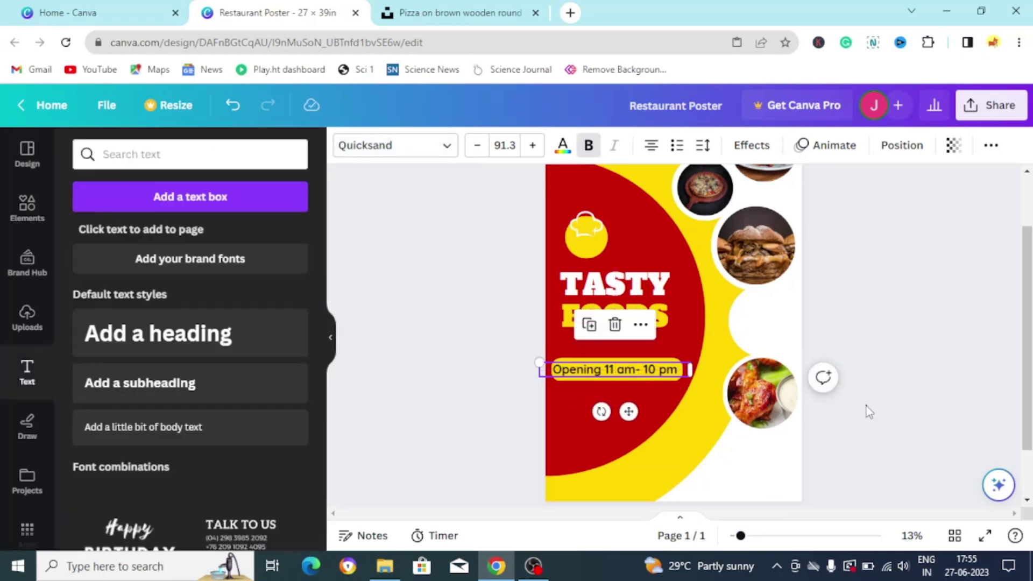
click(866, 406)
Step: Add a space before the hyphen so the text reads "Opening 11 am - 10 pm", and adjust its position on the bar
click(647, 377)
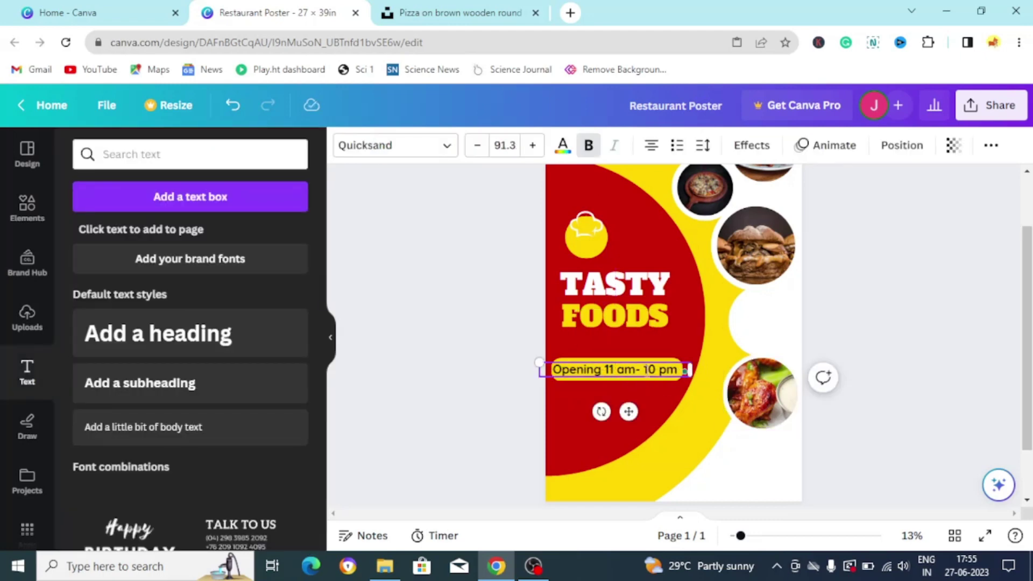
click(802, 398)
click(662, 380)
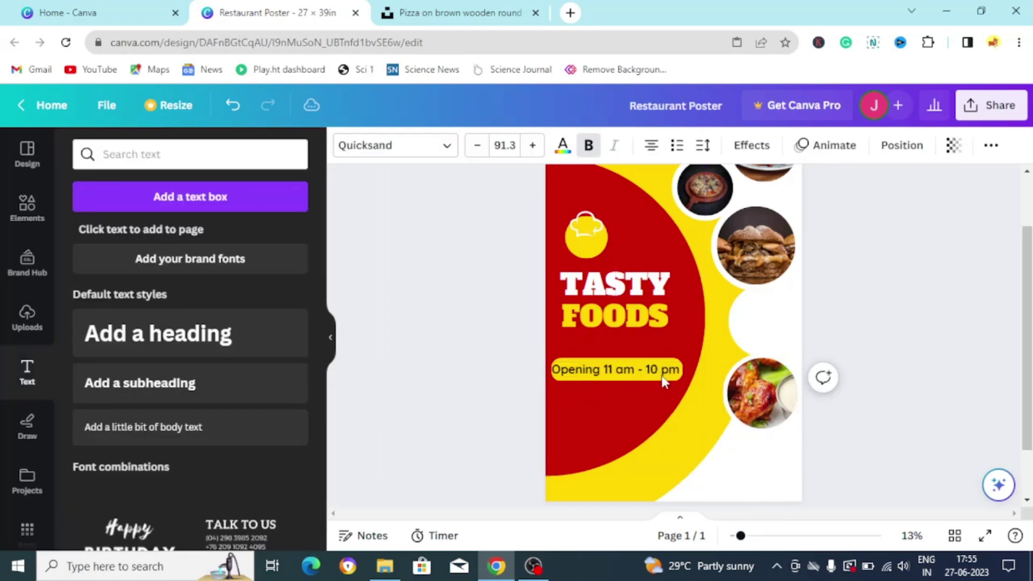
click(866, 343)
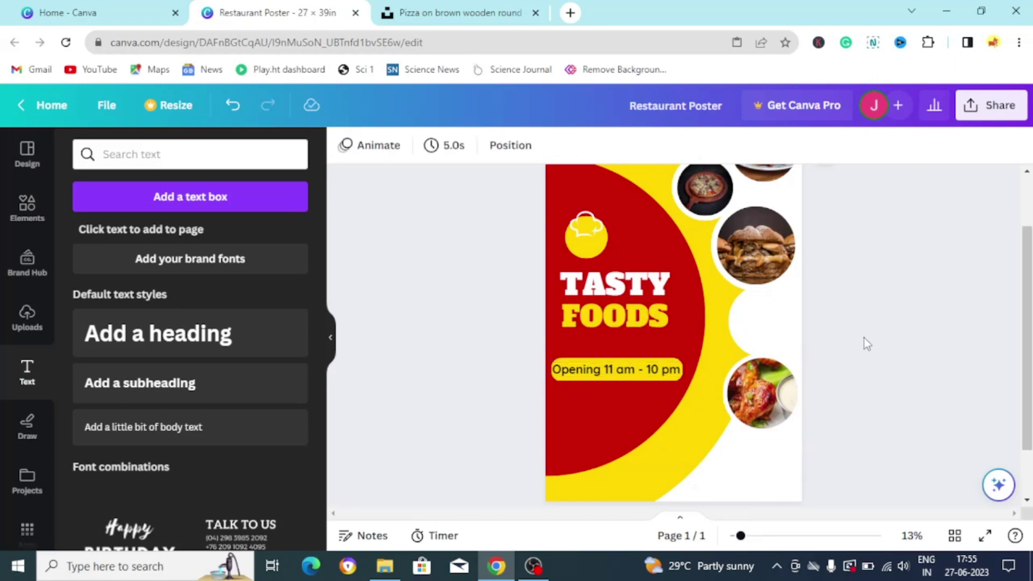
Step: Reduce the yellow bar's height slightly to fit closely around the opening-hours text
click(552, 369)
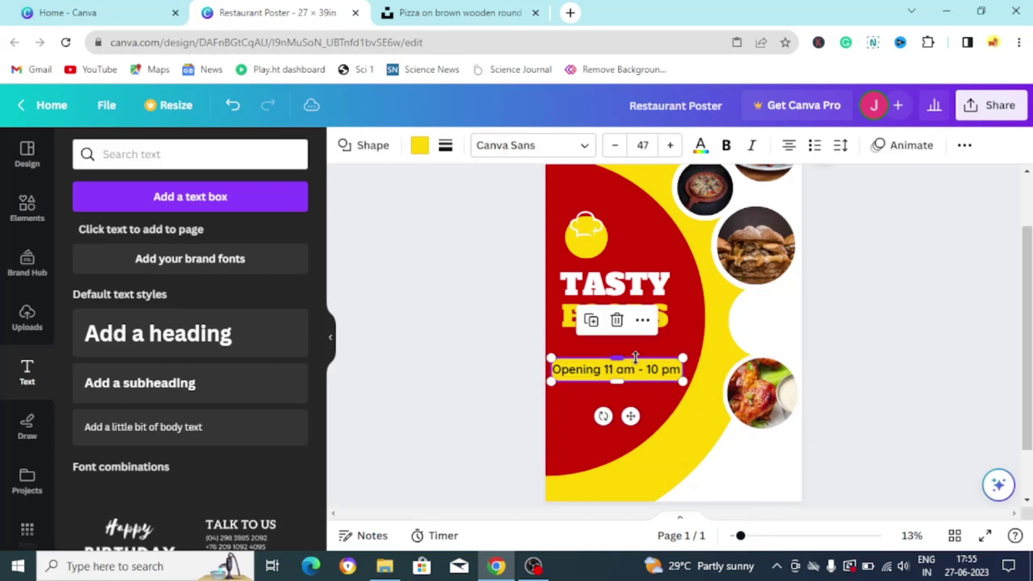
click(879, 358)
click(625, 376)
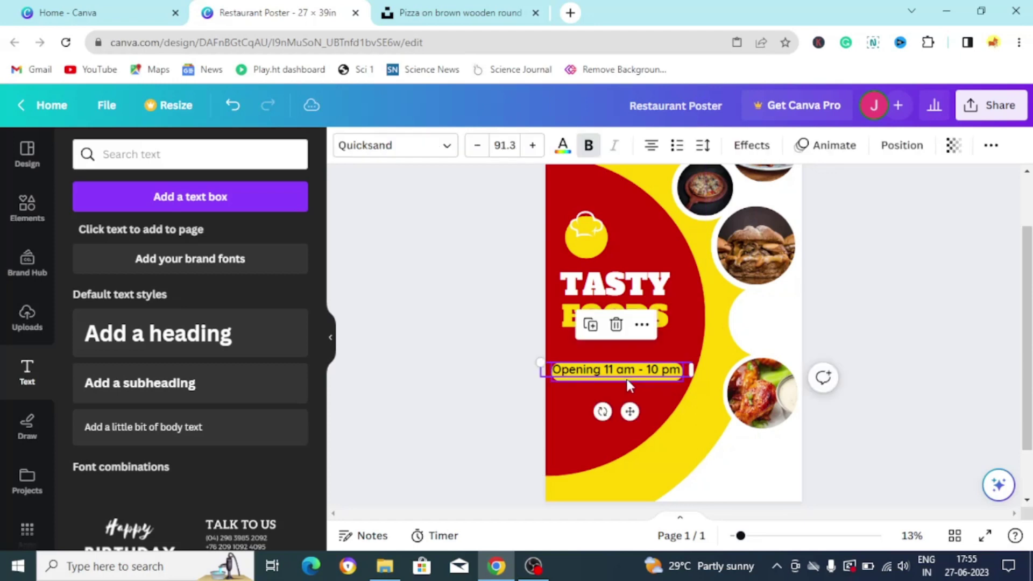
click(627, 379)
drag(624, 381, 628, 380)
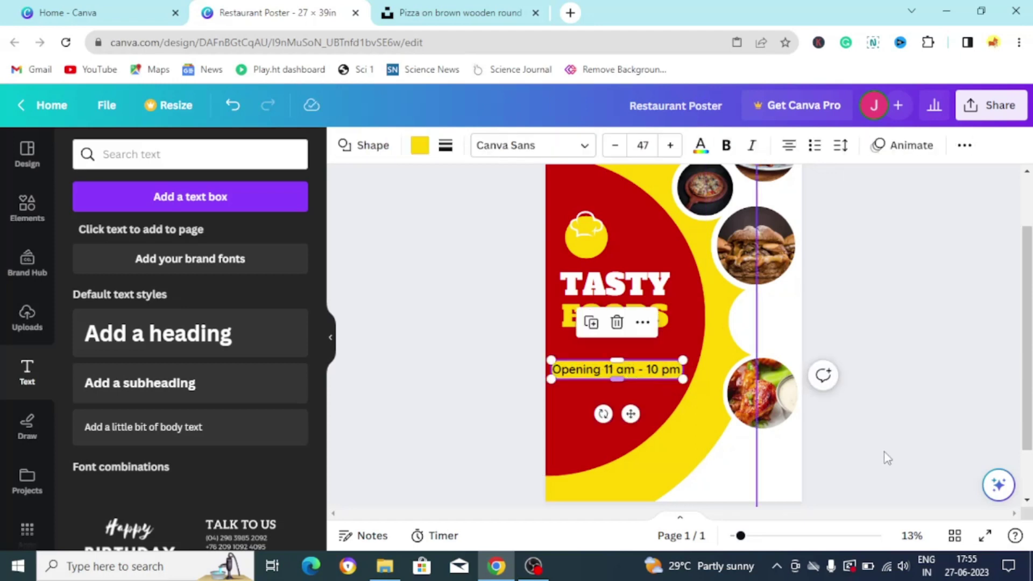
Step: Add a subheading reading "Call for Delivery Order" and scale it down to size 67.7 beneath the yellow opening-hours bar
click(902, 457)
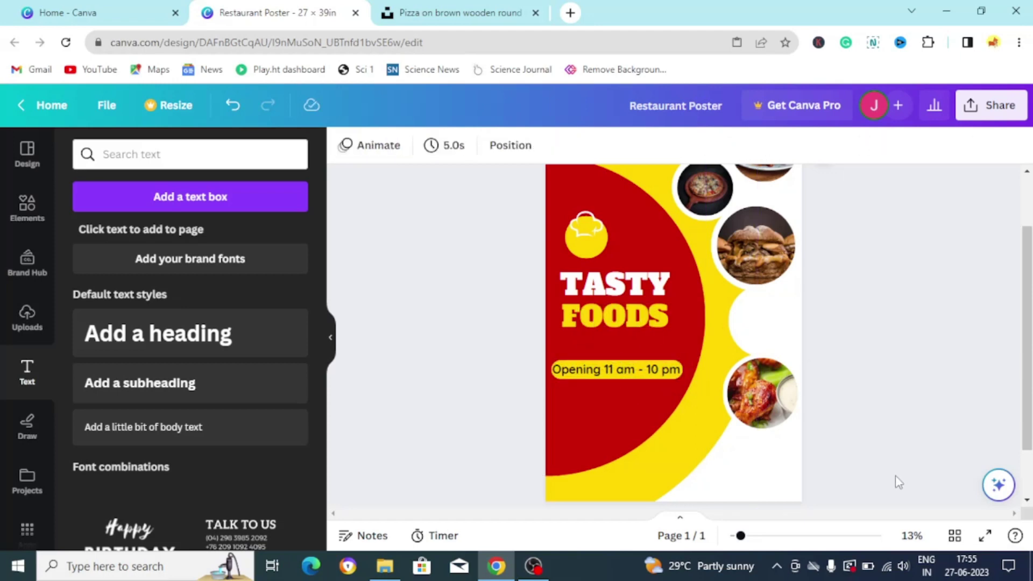
drag(741, 536, 766, 535)
scroll(724, 422, down, 4)
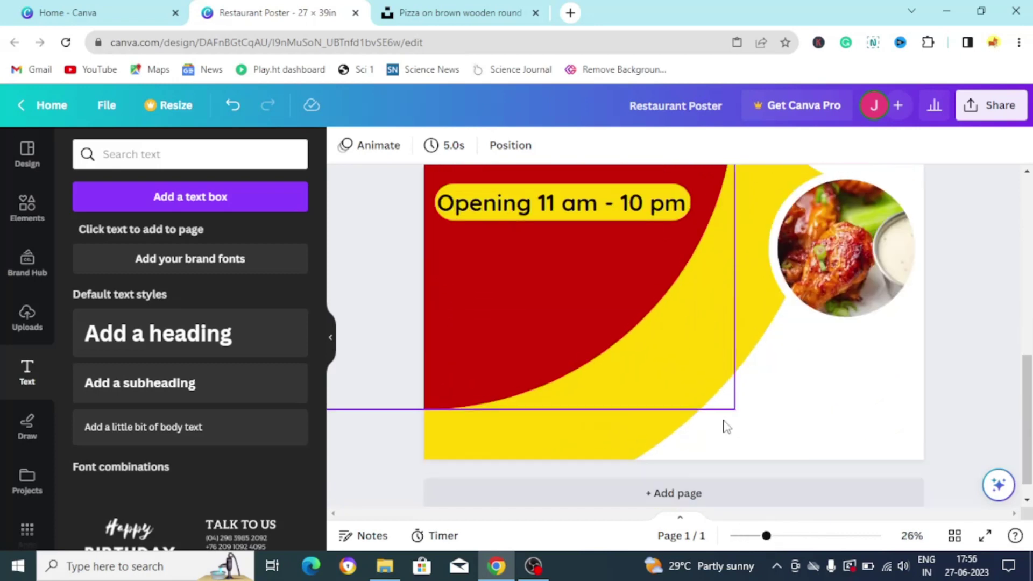
click(163, 384)
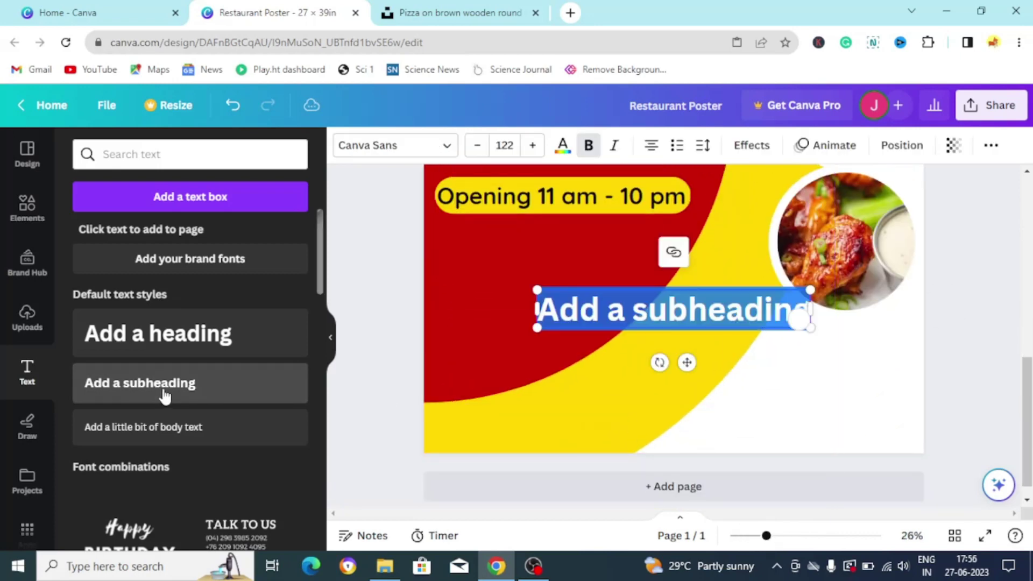
click(557, 315)
key(ctrl+a)
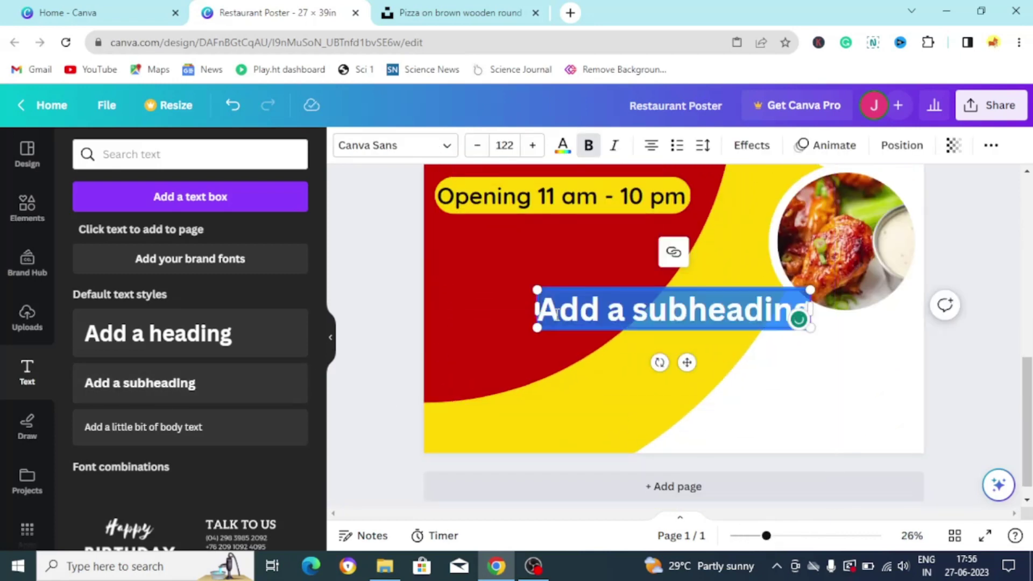
text(Call)
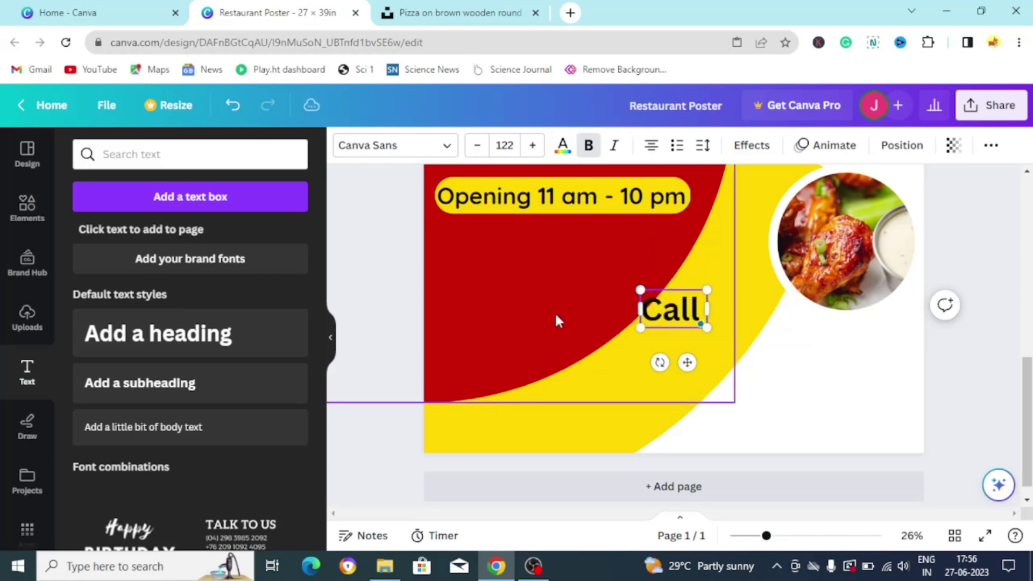
text( for De)
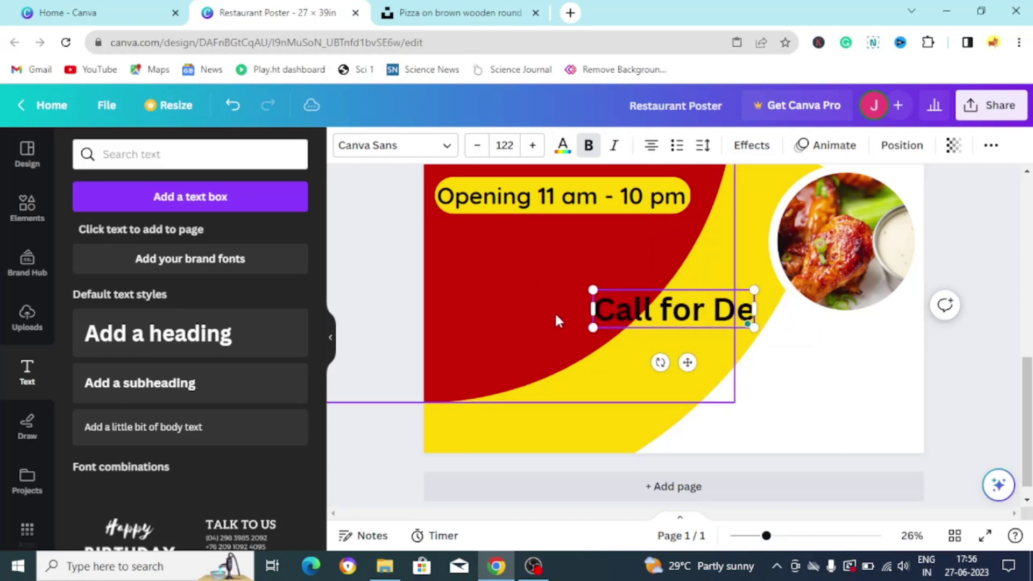
text(livery O)
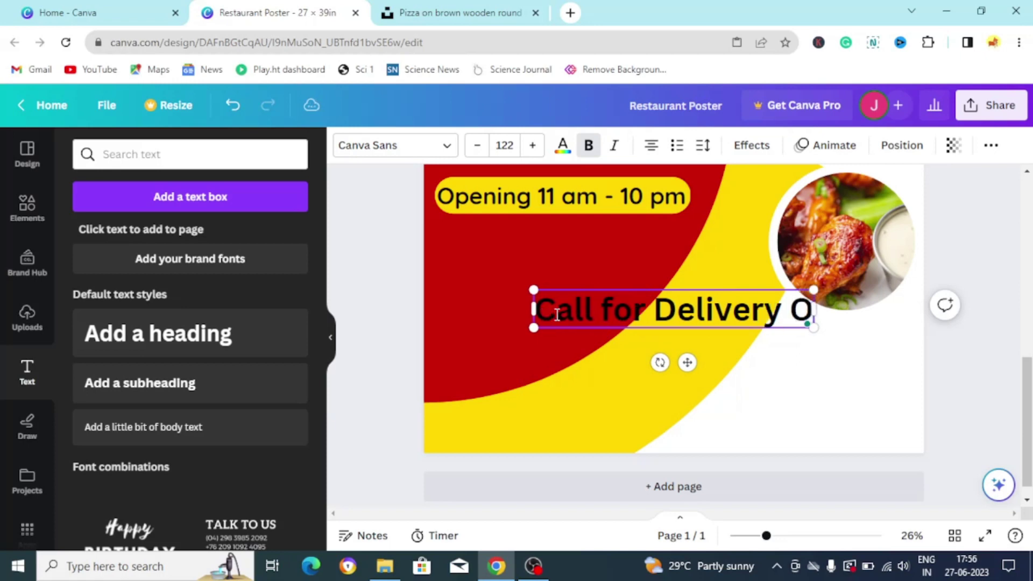
text(rder)
drag(595, 329, 526, 269)
drag(778, 268, 627, 238)
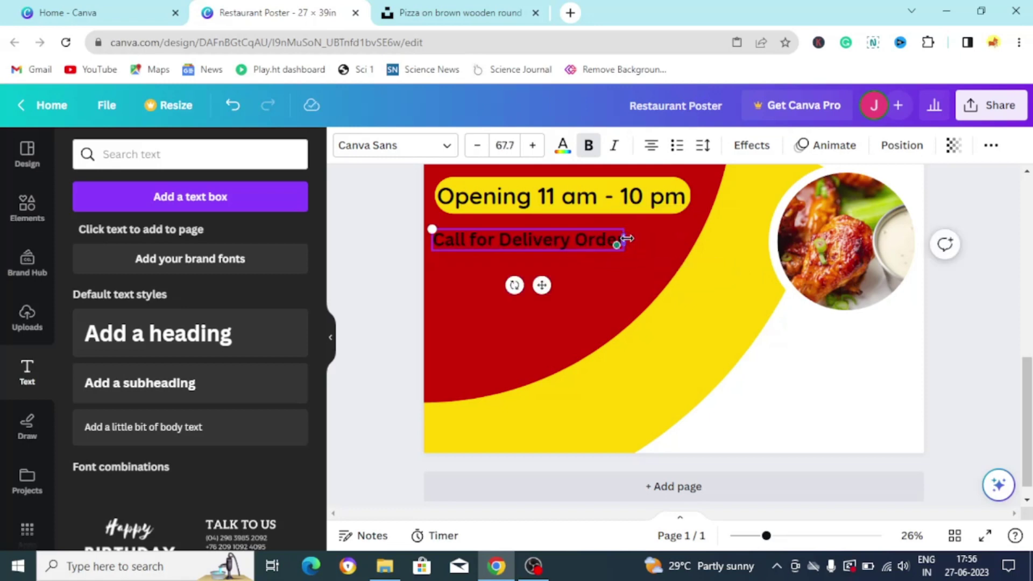
Step: Colour the "Call for Delivery Order" text white and nudge it into line with the opening-hours bar
click(562, 146)
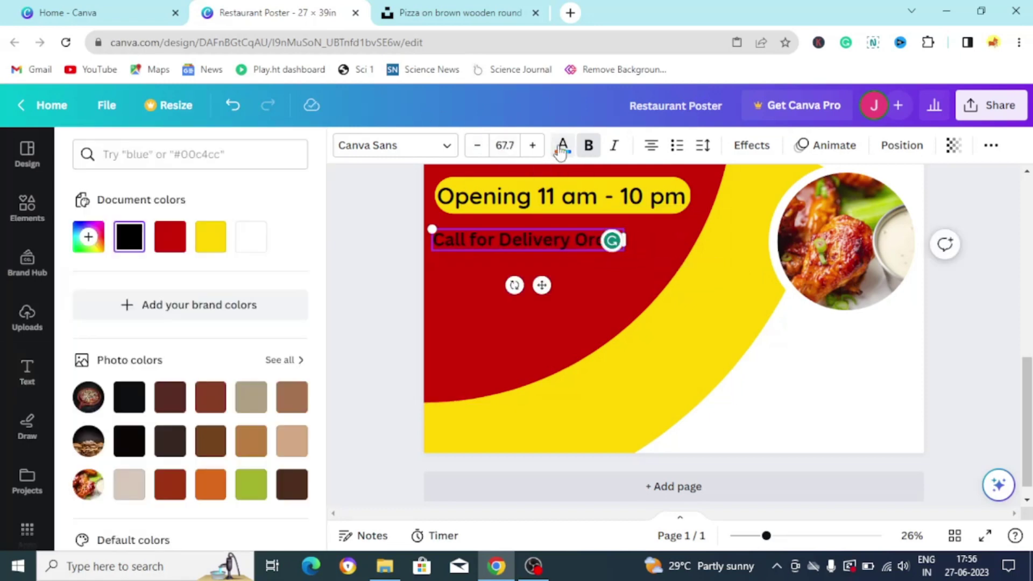
click(250, 237)
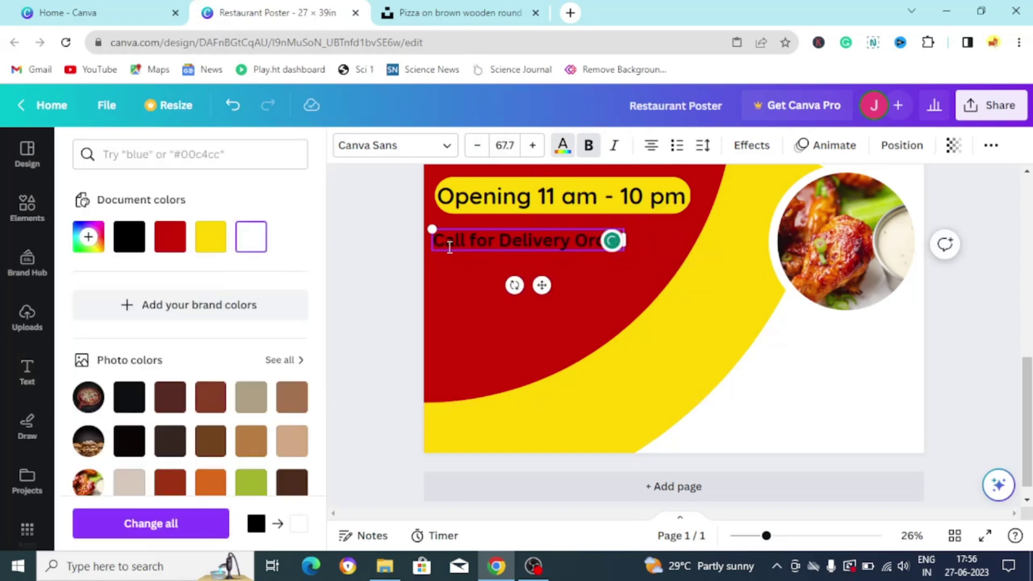
click(450, 243)
click(251, 237)
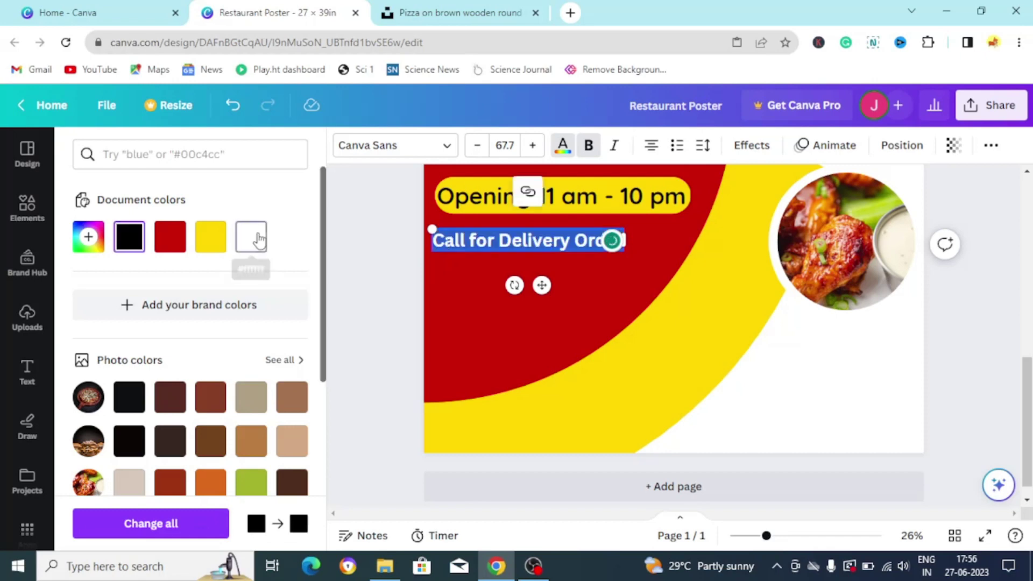
click(433, 284)
click(477, 241)
drag(477, 240, 485, 237)
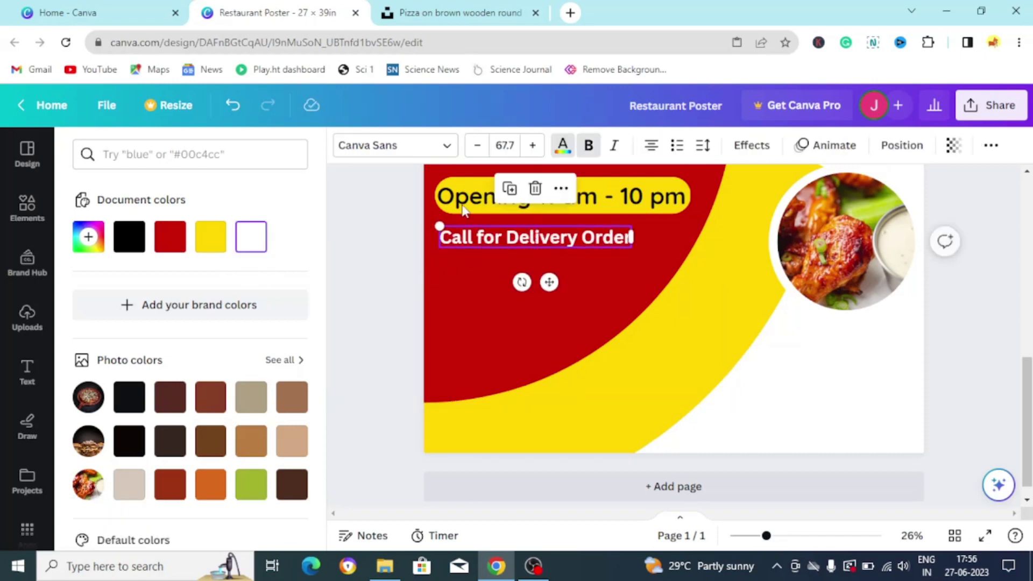
Step: Set the "Call for Delivery Order" text's font to Montserrat Classic
click(445, 146)
scroll(288, 371, down, 10)
drag(320, 373, 333, 246)
scroll(245, 308, down, 10)
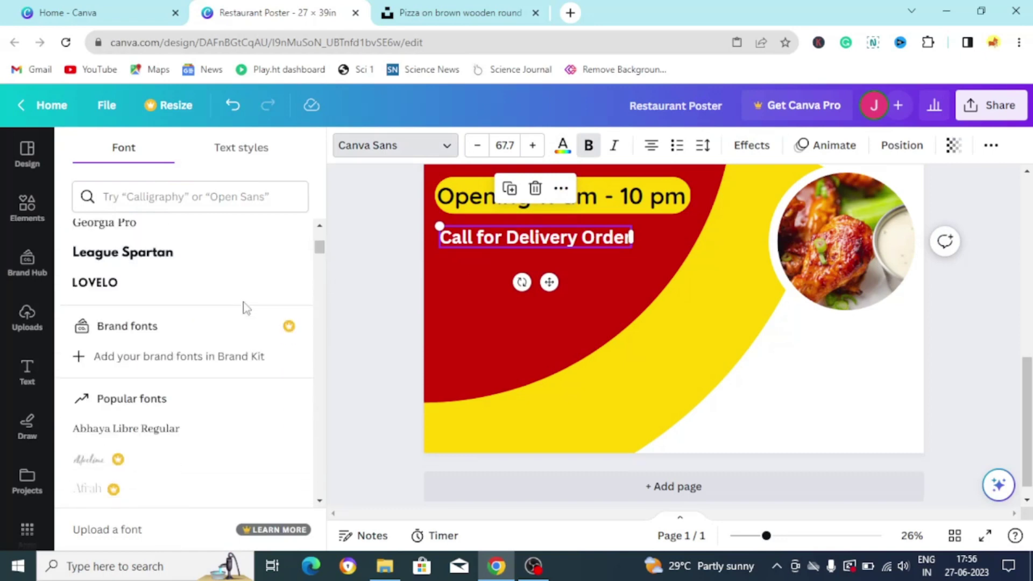
click(194, 196)
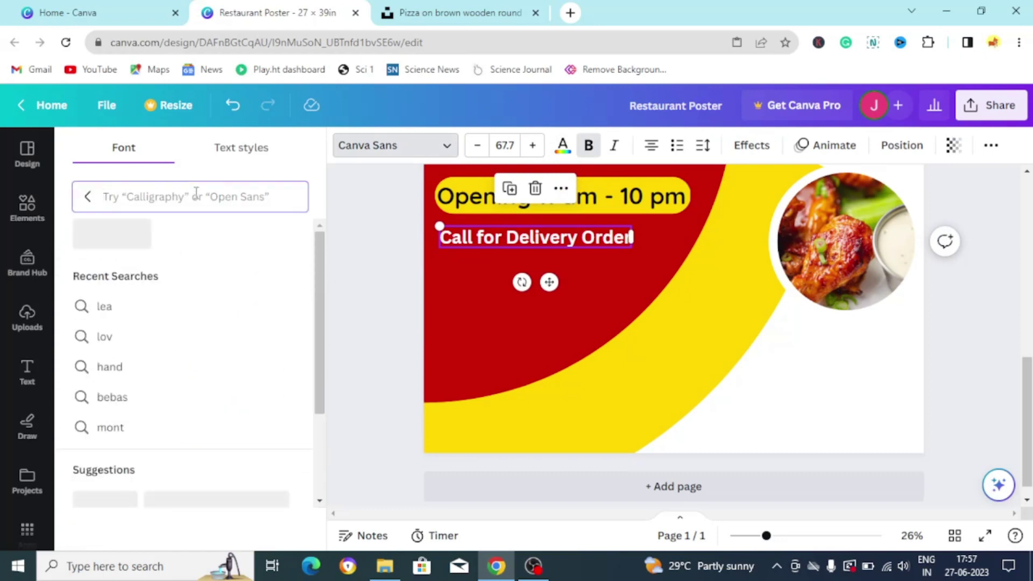
text(mont)
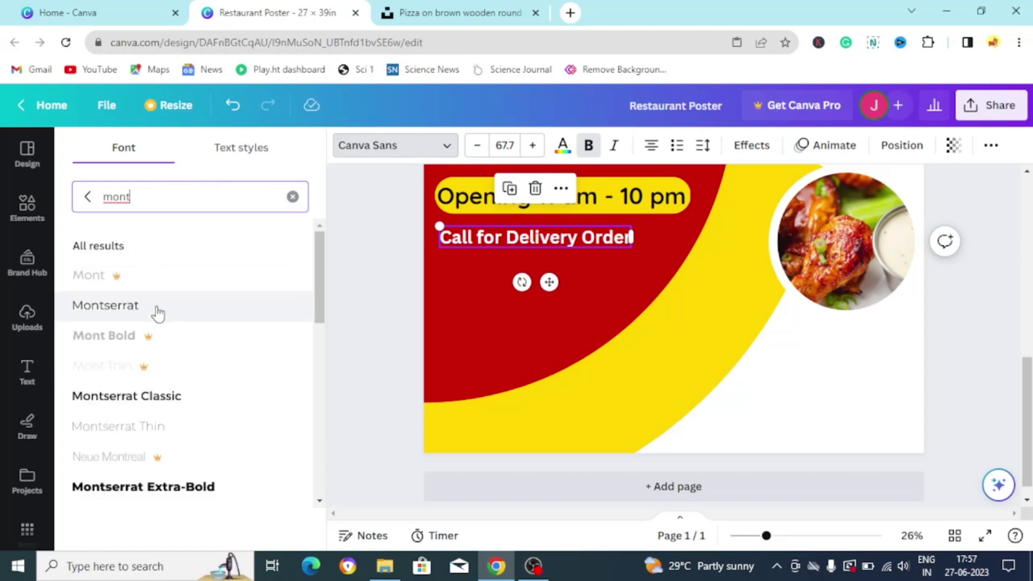
click(171, 397)
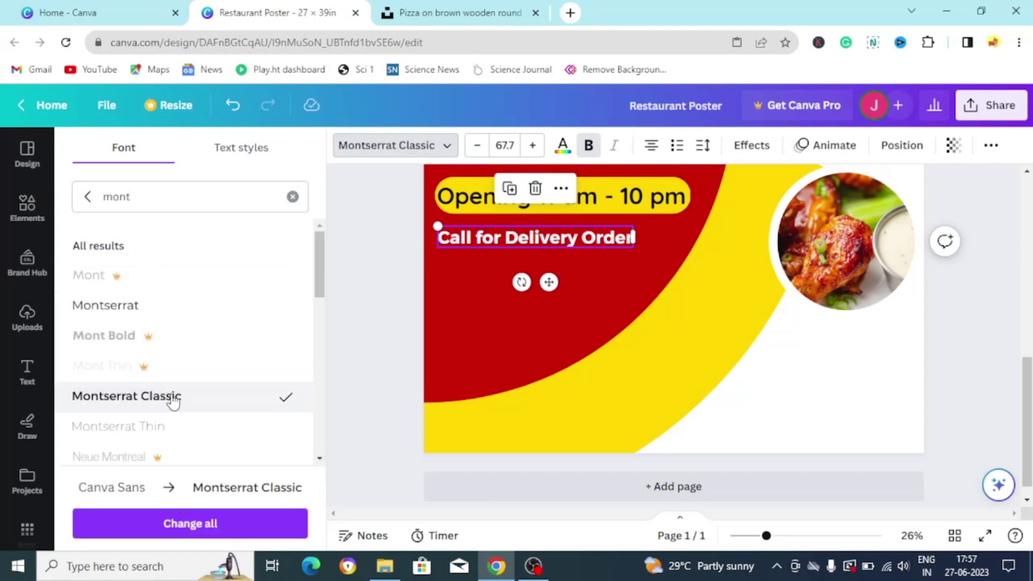
click(370, 363)
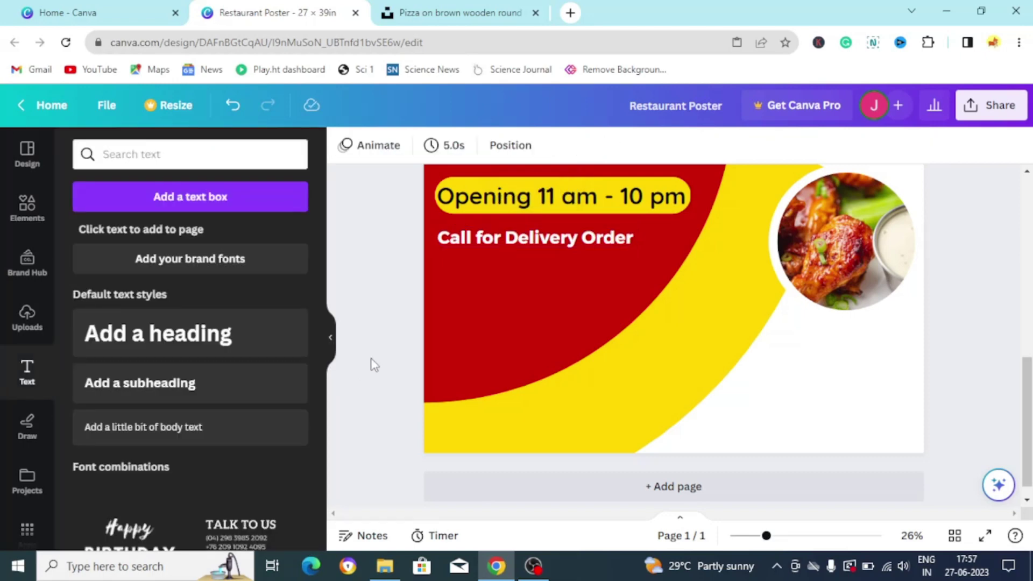
Step: Duplicate the "Call for Delivery Order" text and place the copy directly beneath the original
click(475, 239)
right_click(474, 240)
click(492, 275)
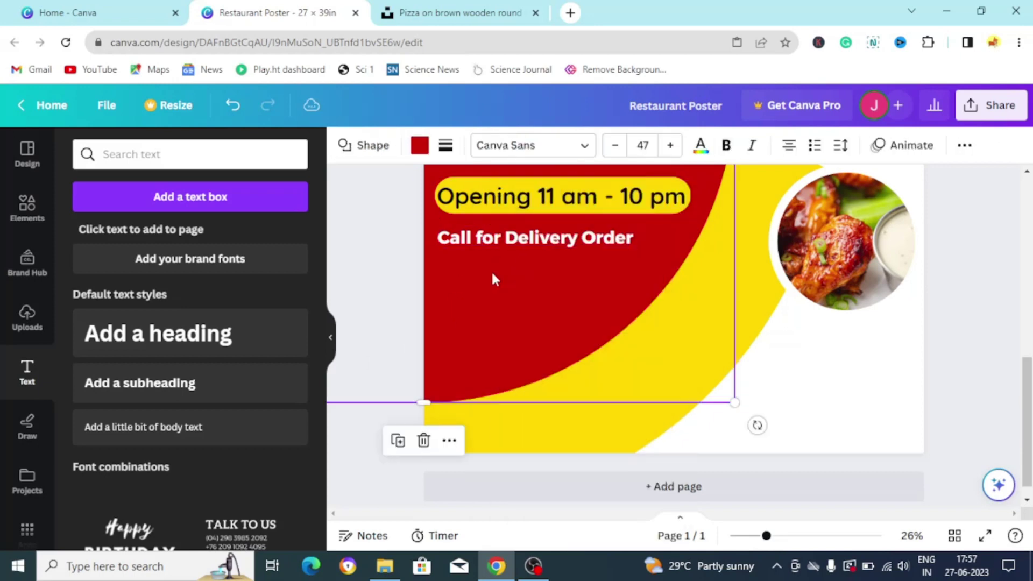
right_click(494, 277)
click(537, 216)
drag(538, 238, 539, 265)
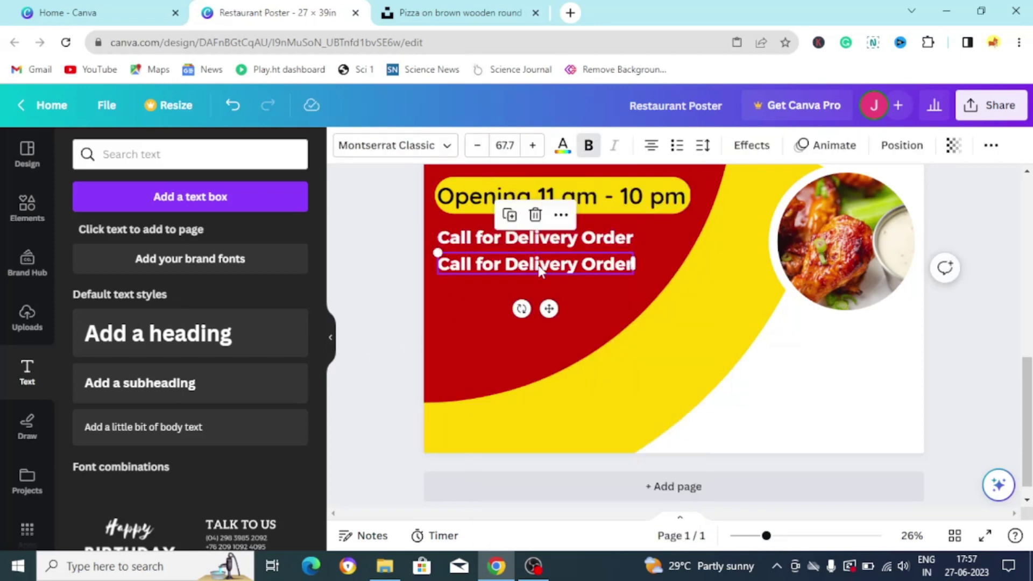
Step: Replace the copied line's text with the restaurant's delivery phone number
double_click(540, 268)
key(BackSpace)
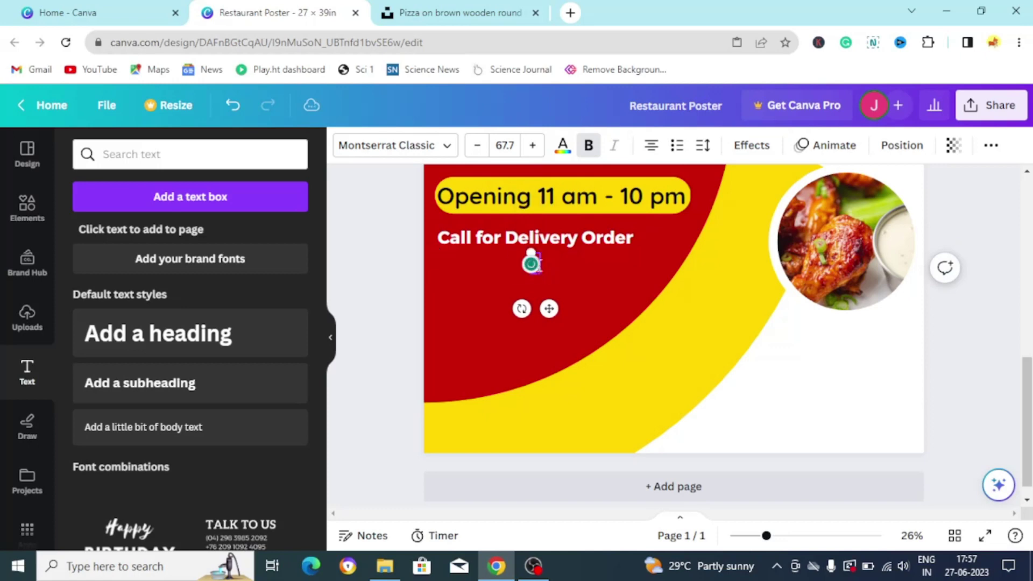
text(+127)
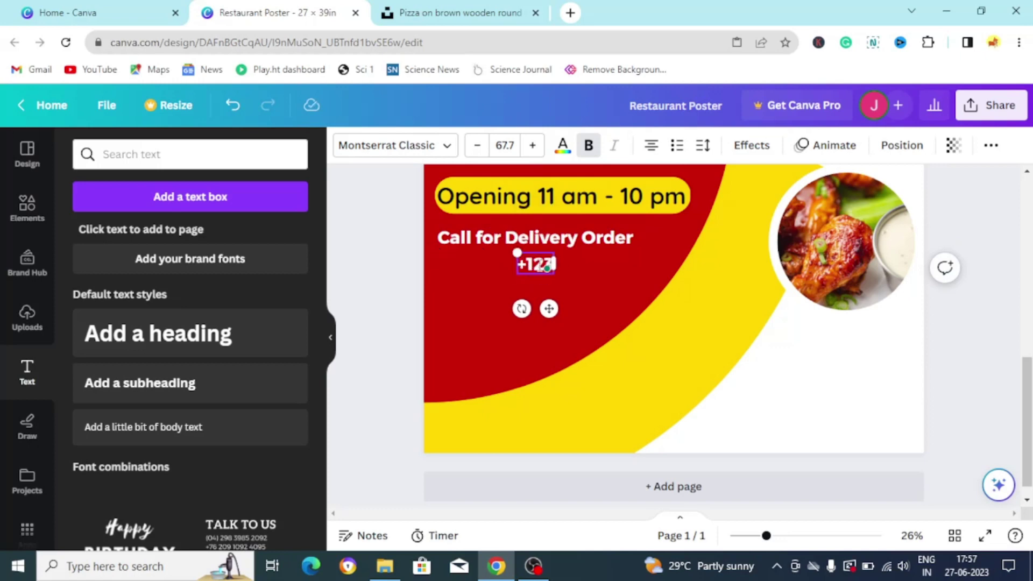
text(-456-789)
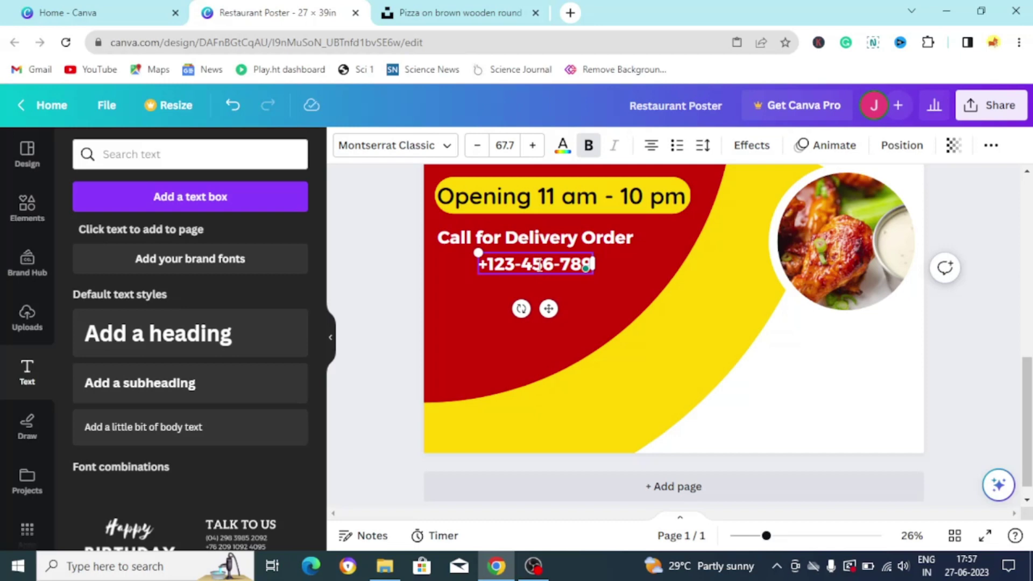
text(6)
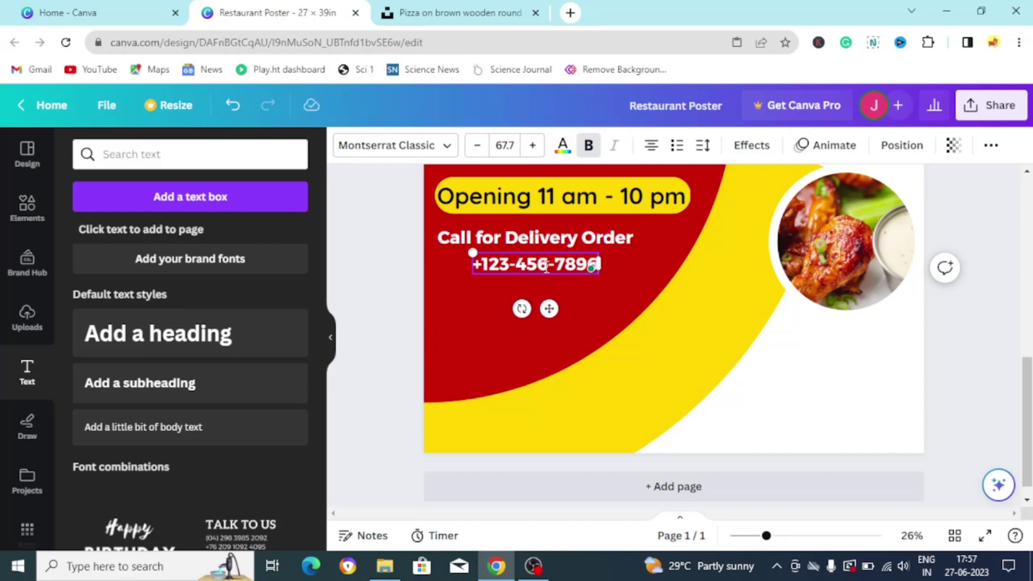
click(547, 268)
text(4)
click(530, 323)
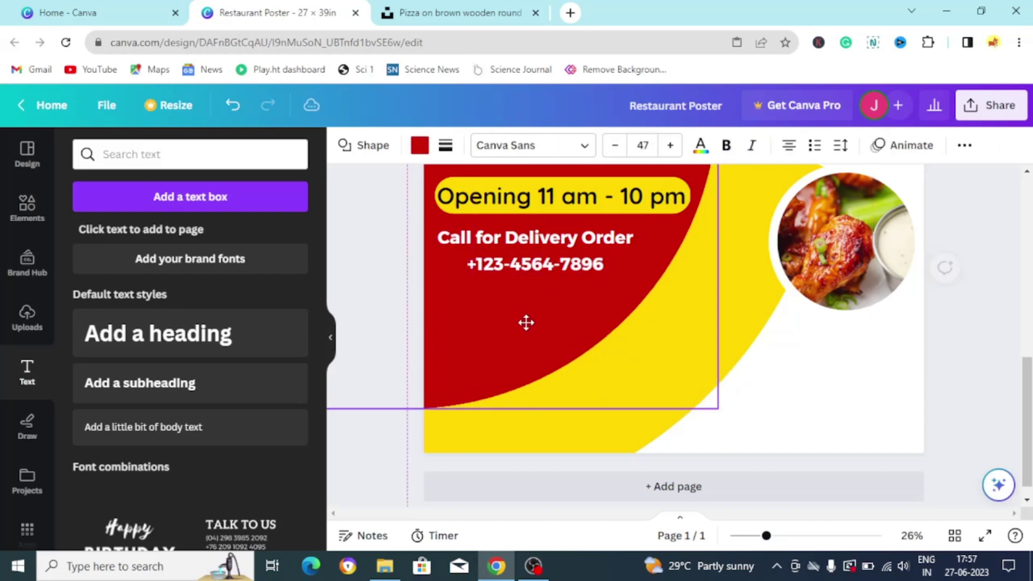
click(869, 353)
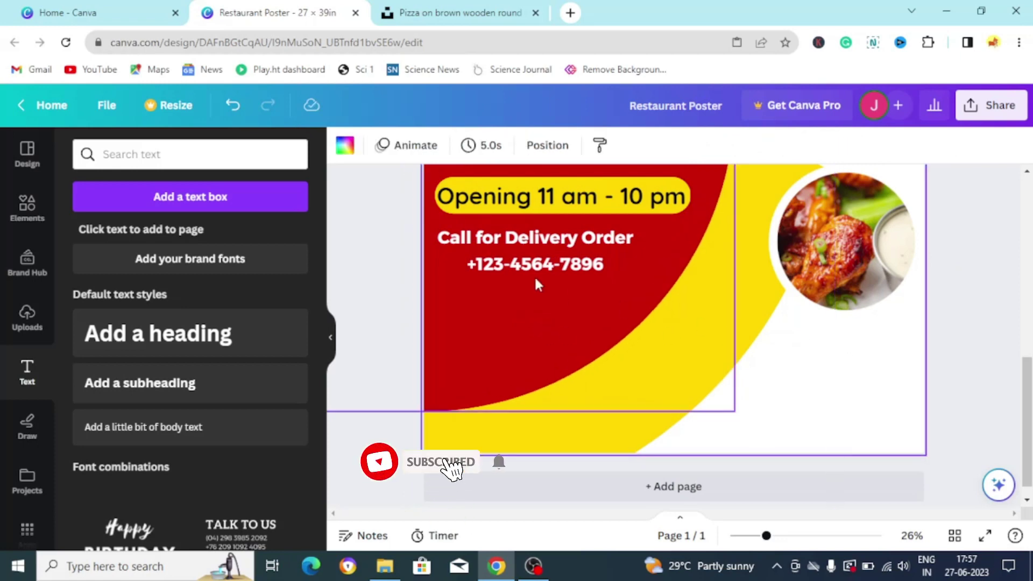
Step: Align the phone number with the left edge of the delivery text and duplicate it directly below
click(534, 268)
drag(534, 268, 554, 285)
right_click(520, 266)
click(554, 208)
key(ctrl+v)
double_click(554, 286)
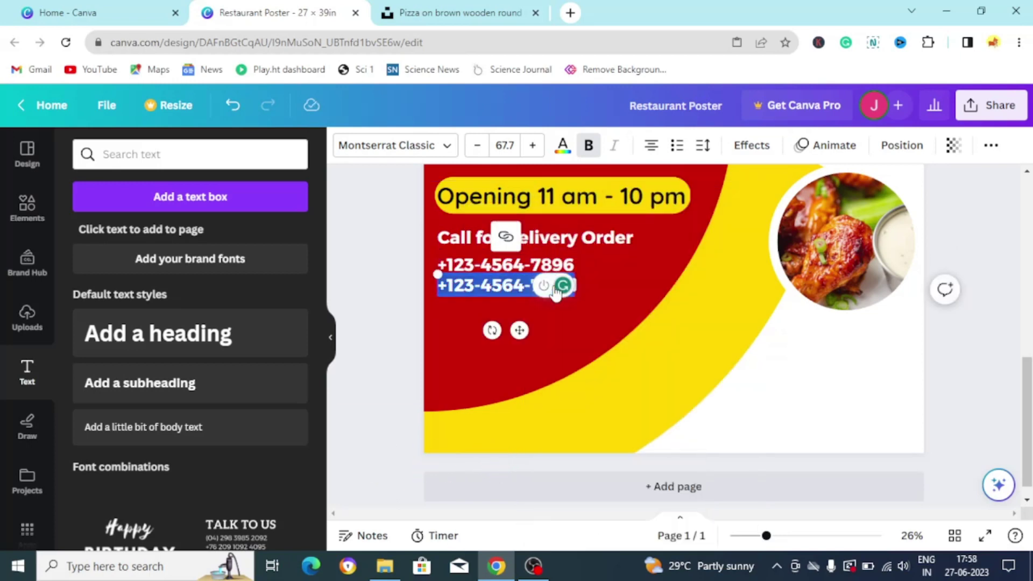
click(518, 286)
key(ctrl+a)
text(w)
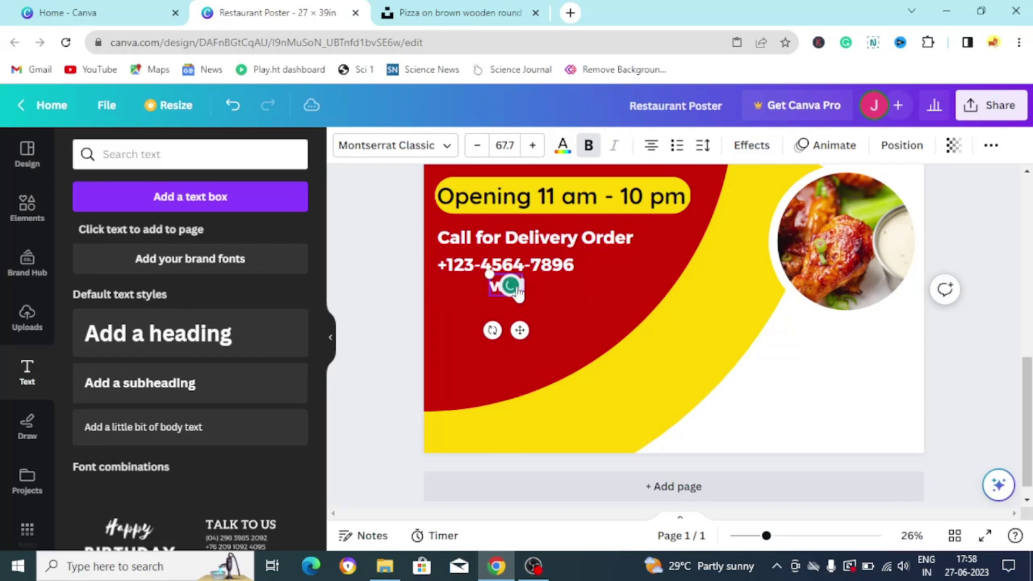
text(ww.ww.websitename.com)
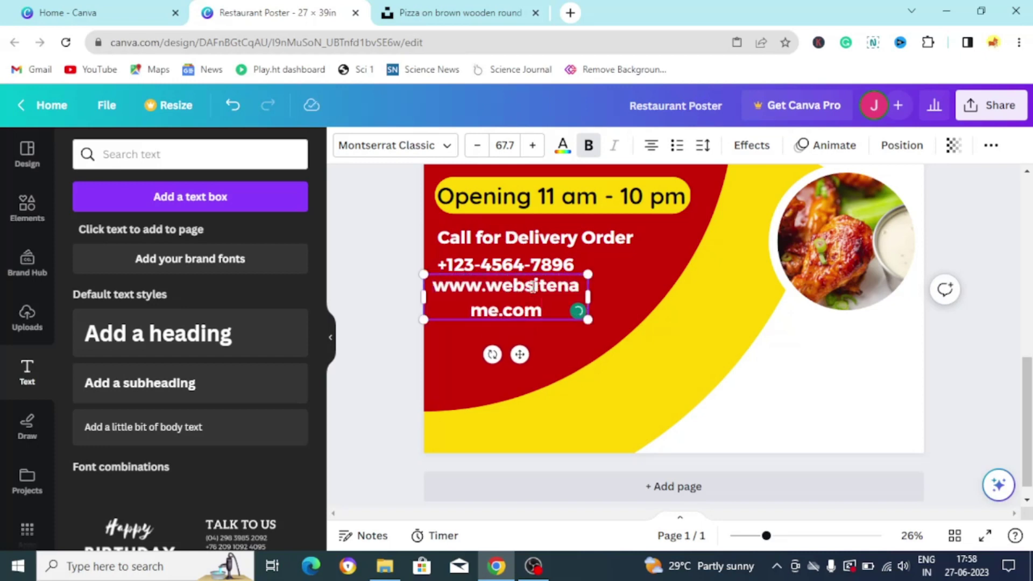
drag(588, 293, 656, 293)
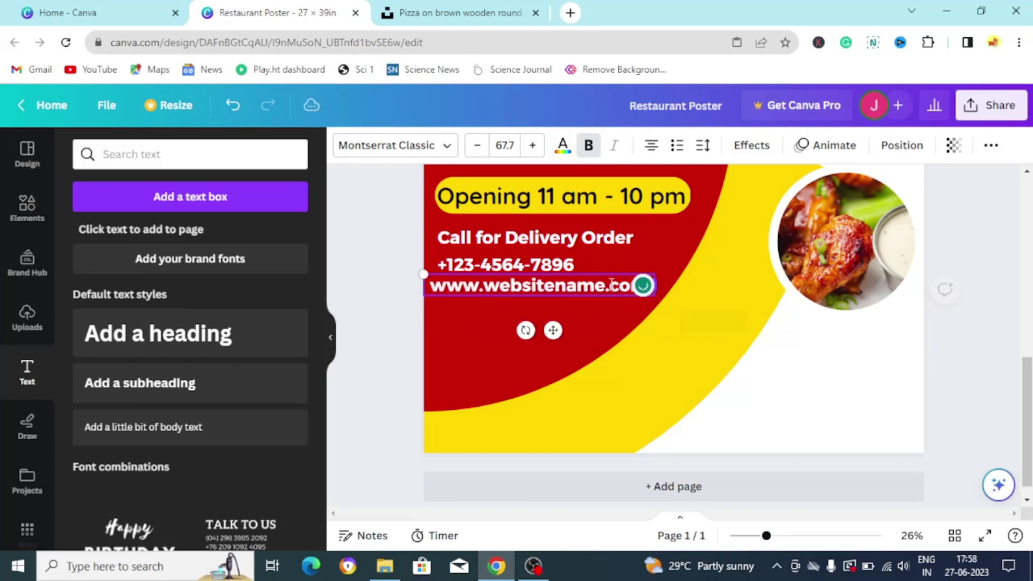
drag(576, 295, 587, 300)
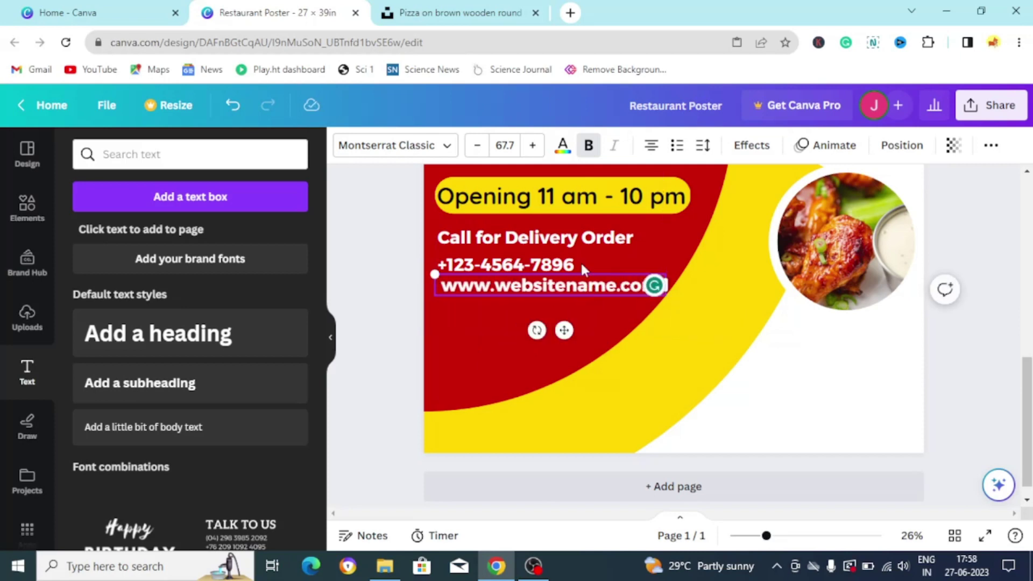
click(965, 353)
Step: Remove the bold from the website address, colour it yellow and shift it slightly left under the phone number
click(555, 289)
click(588, 145)
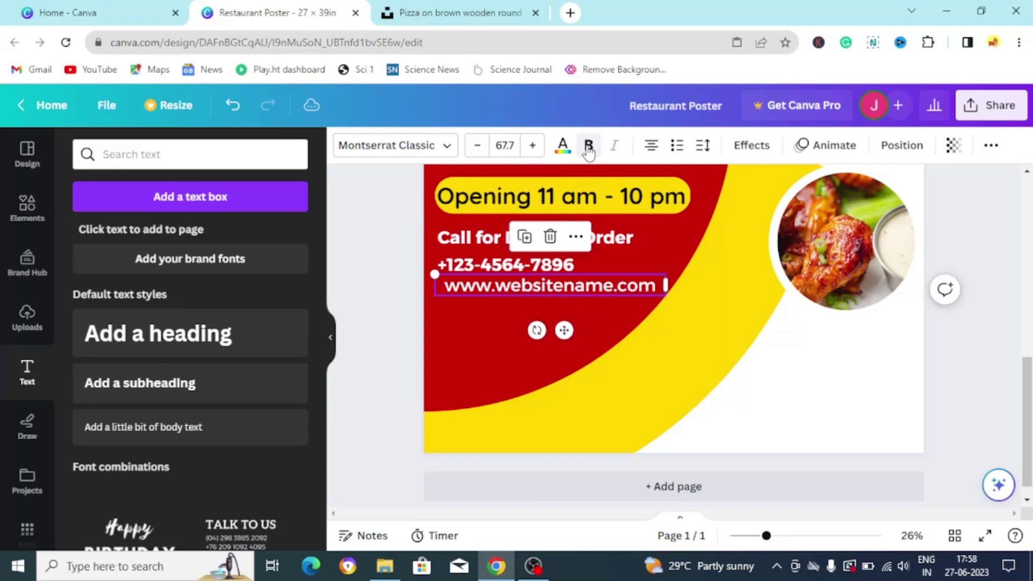
click(562, 146)
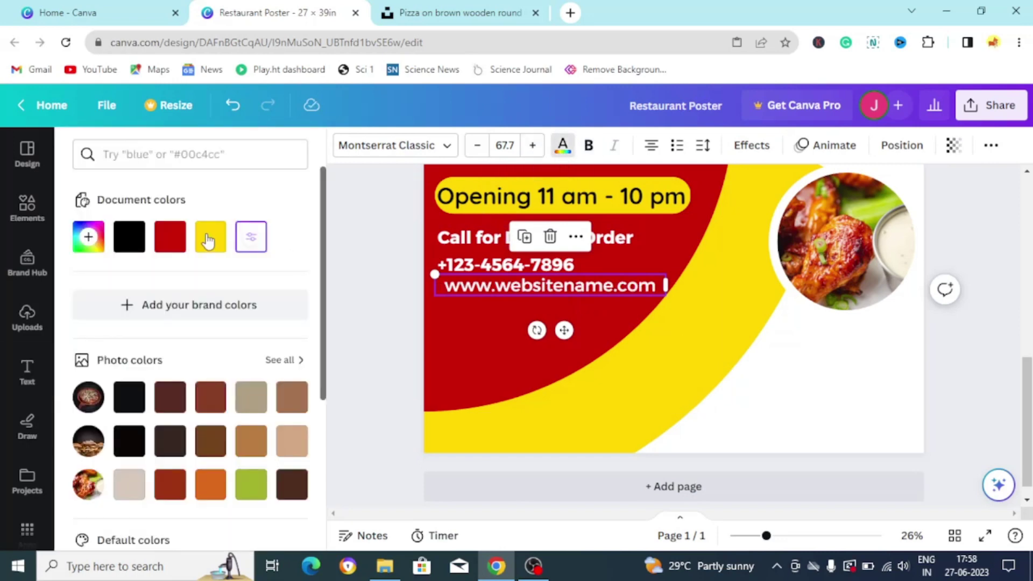
click(357, 290)
drag(489, 283, 483, 283)
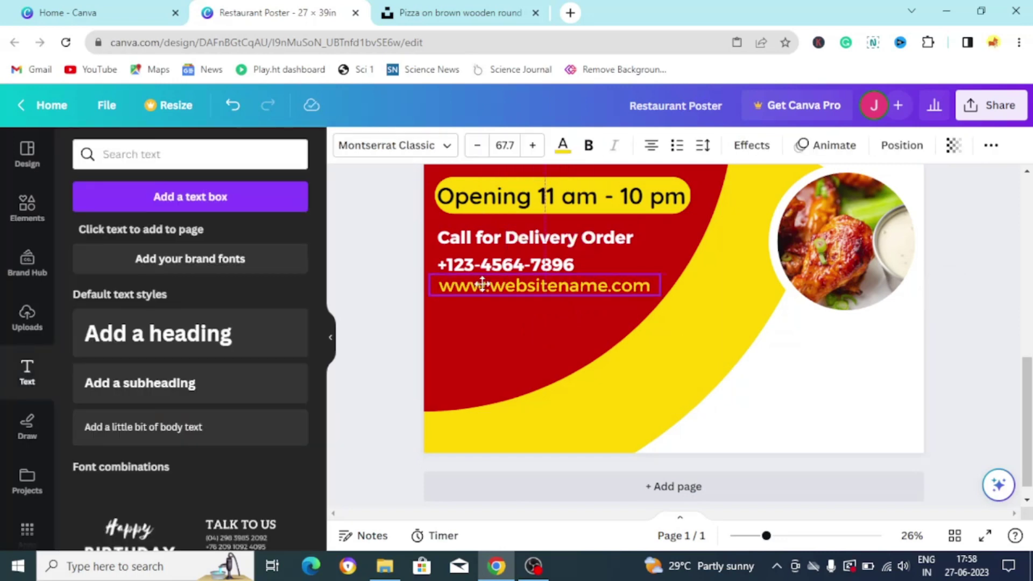
click(377, 285)
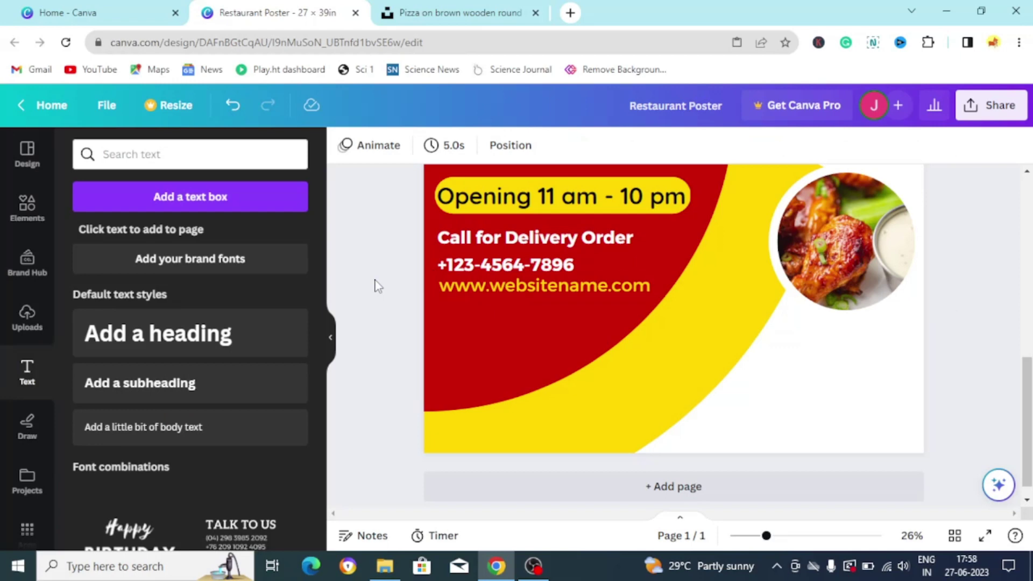
Step: Copy the "Call for Delivery Order" line and place the copy between FOODS and the opening hours
scroll(398, 283, up, 5)
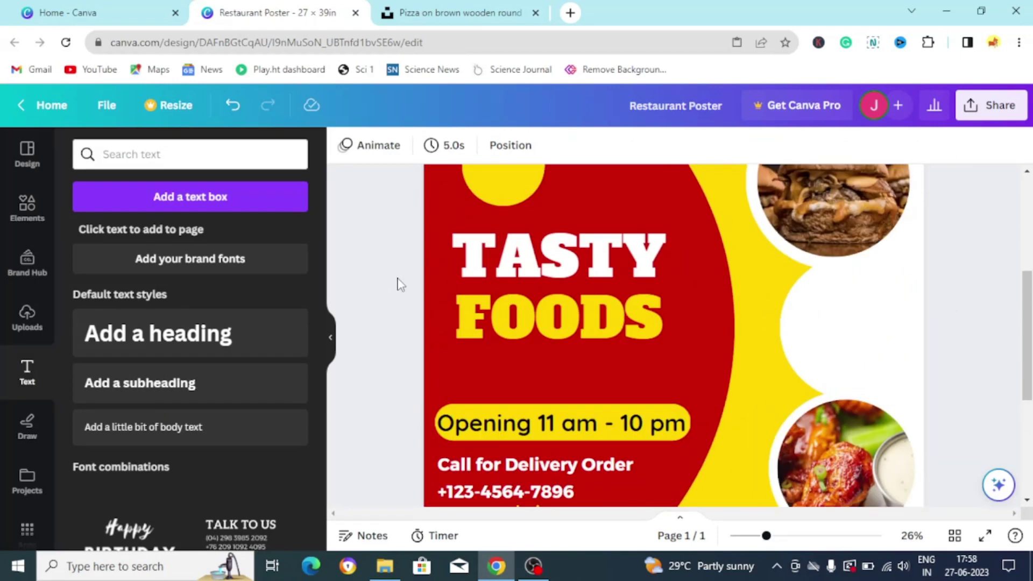
click(520, 464)
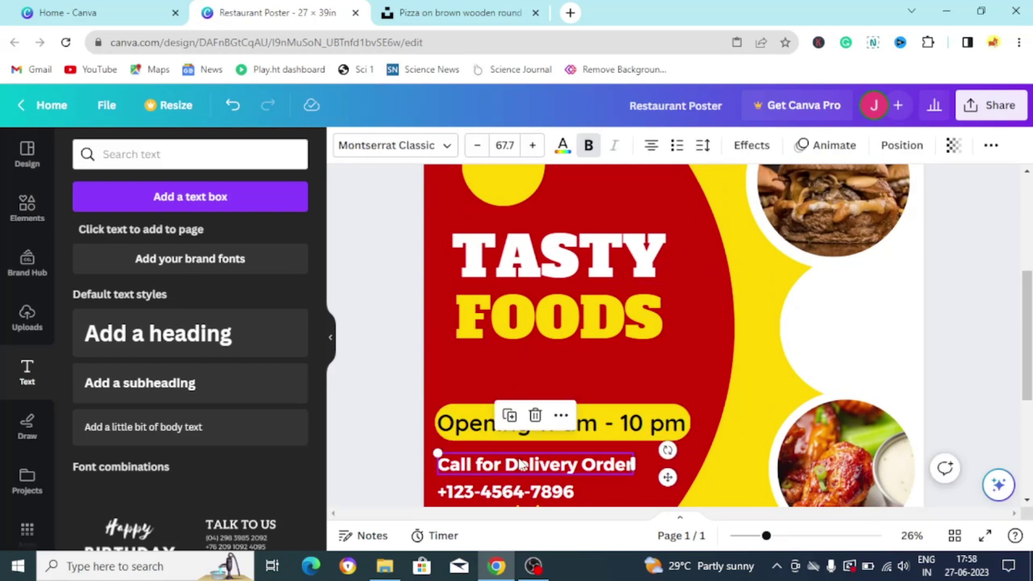
right_click(519, 464)
click(581, 208)
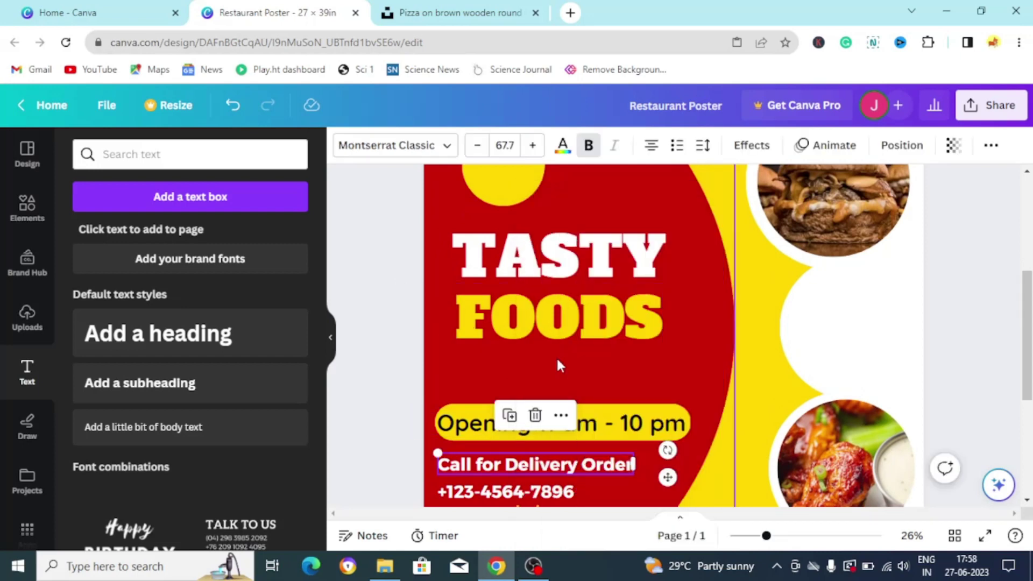
click(557, 359)
right_click(557, 360)
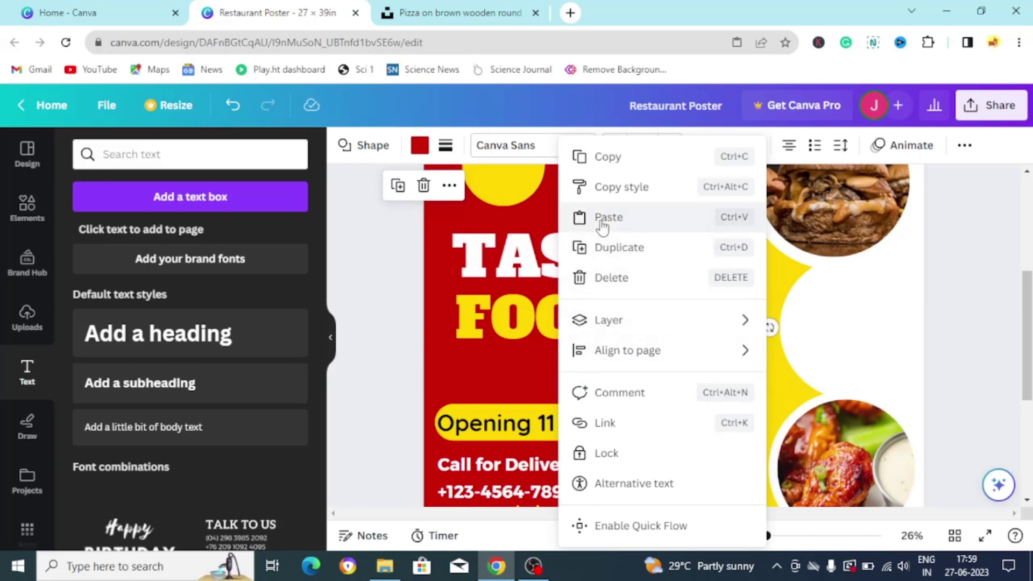
click(606, 218)
drag(538, 464, 591, 376)
Step: Replace the copied line's text with the tagline "Try it before late !"
double_click(591, 379)
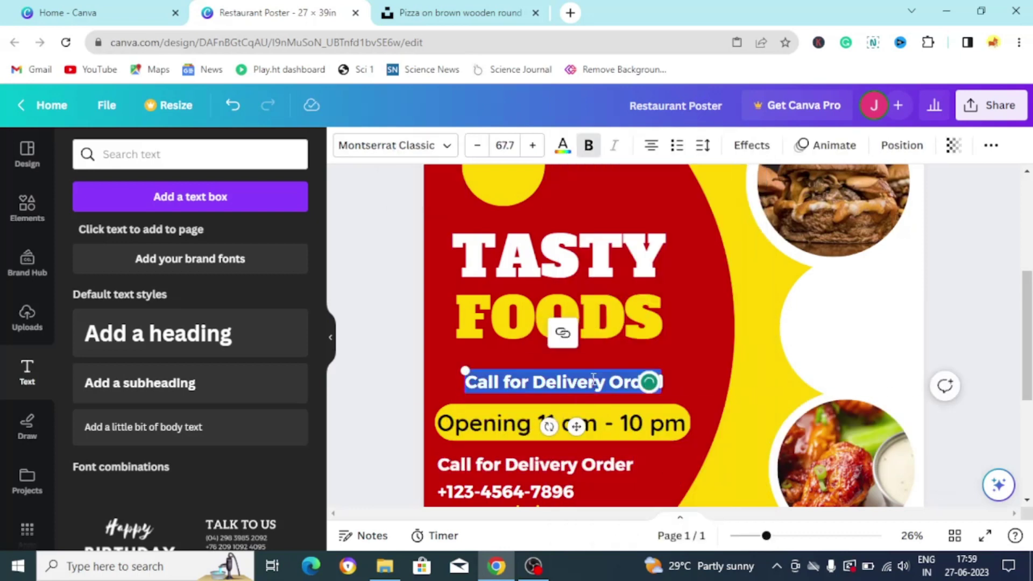
text(Try it)
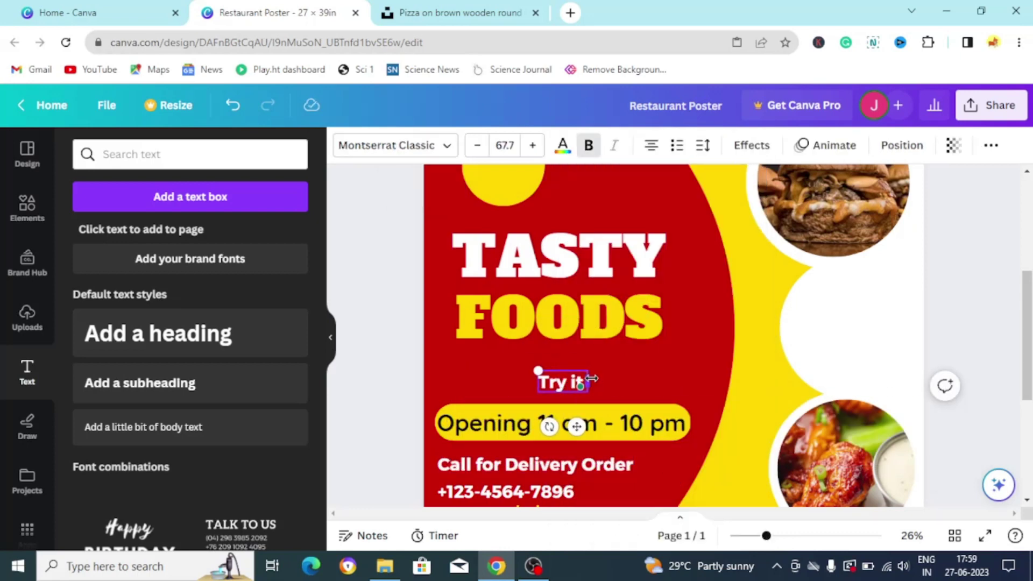
text( before la)
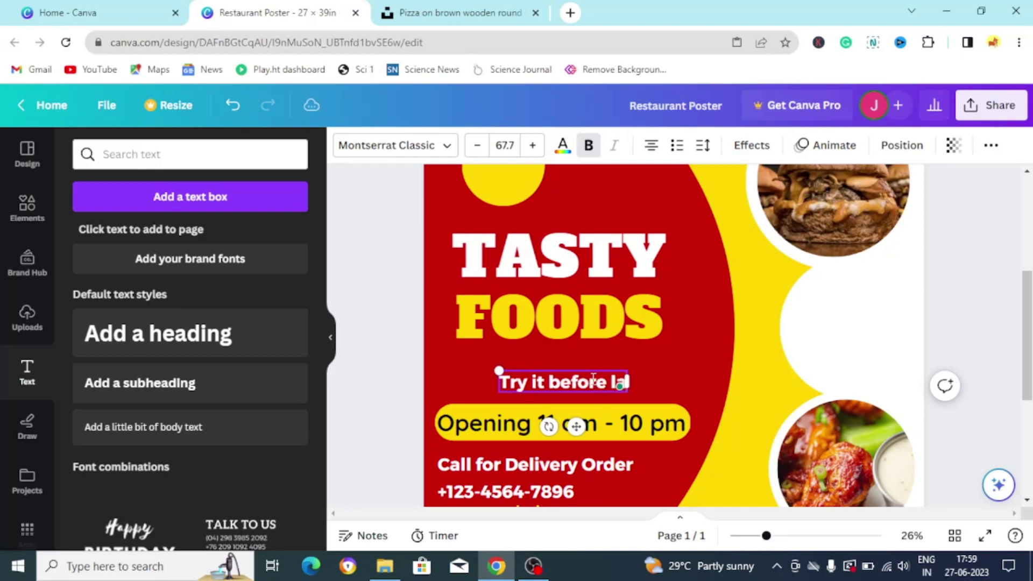
text(te.)
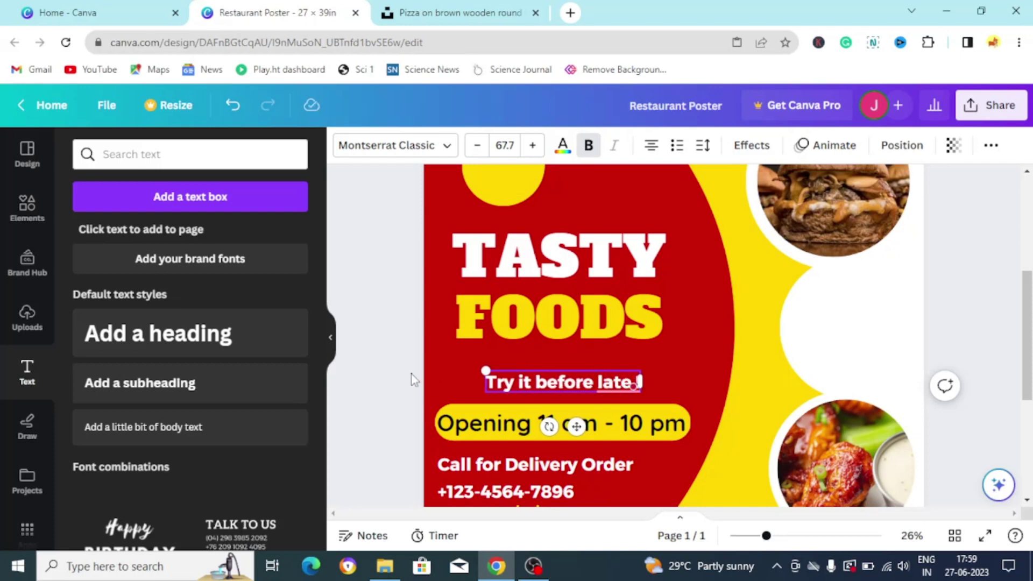
Step: Set the tagline in the handwritten Brittany font, enlarge it to size 119 and shift it right beneath FOODS
click(438, 145)
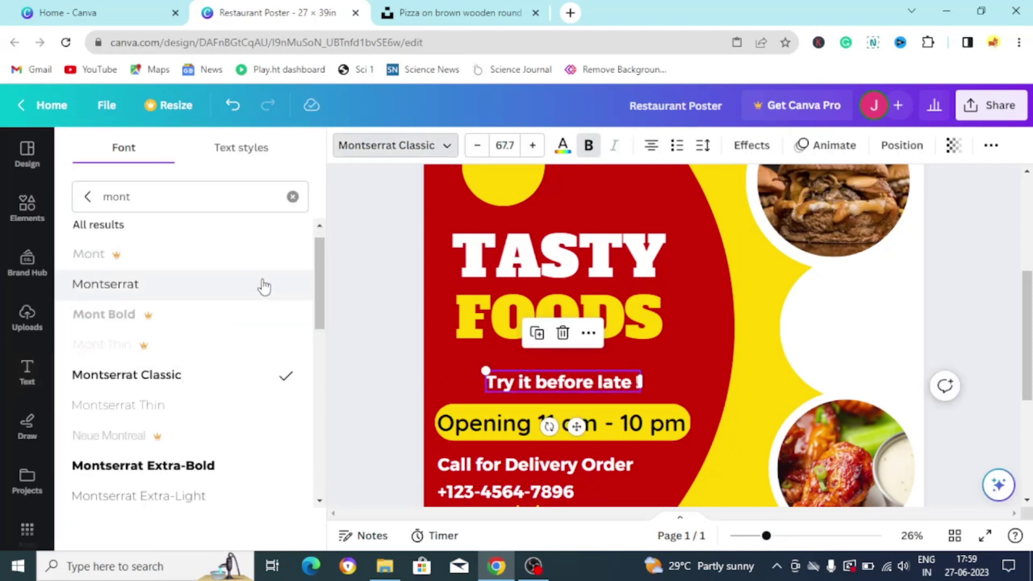
scroll(263, 286, down, 5)
double_click(226, 199)
text(h)
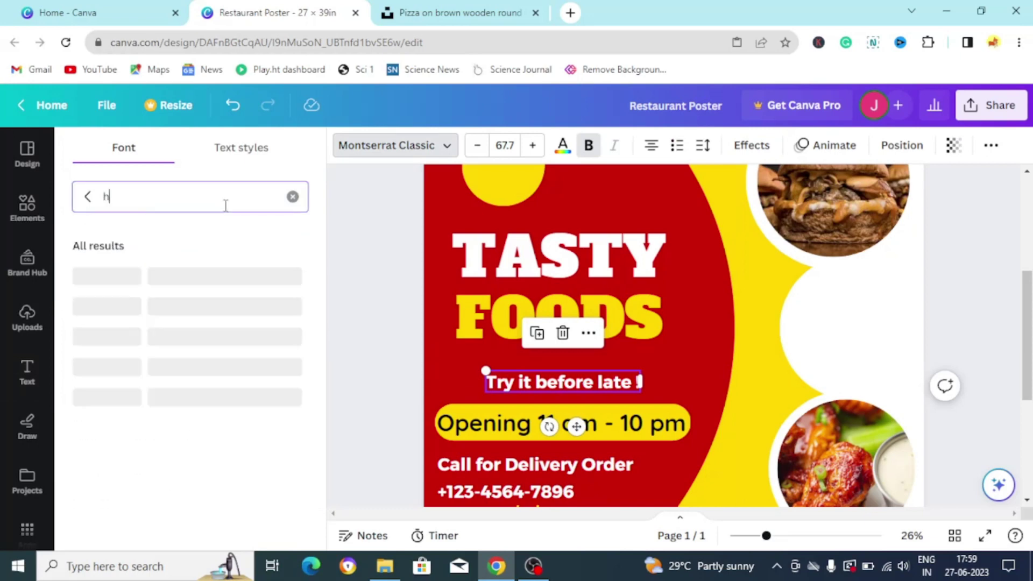
text(and)
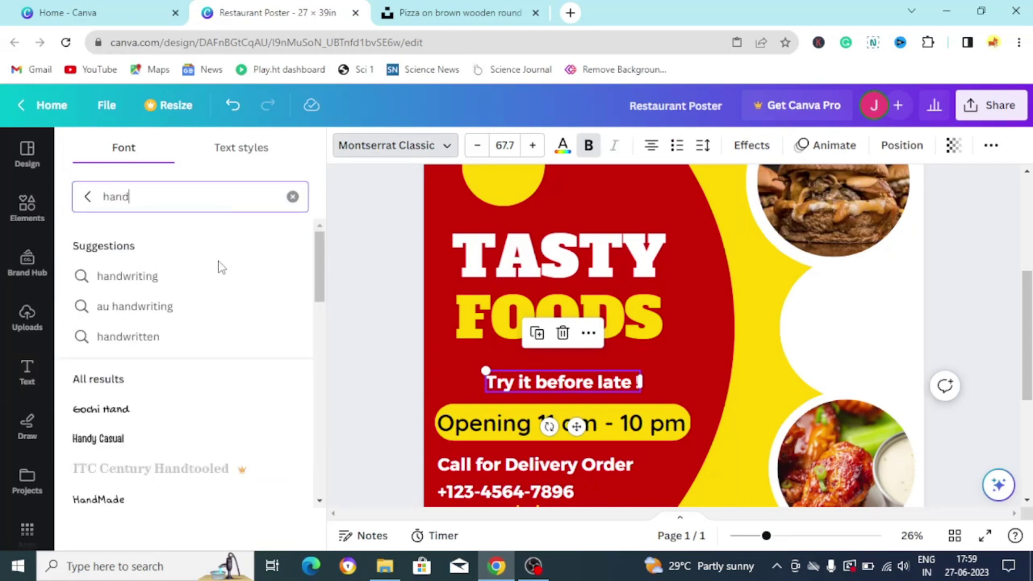
scroll(196, 353, down, 9)
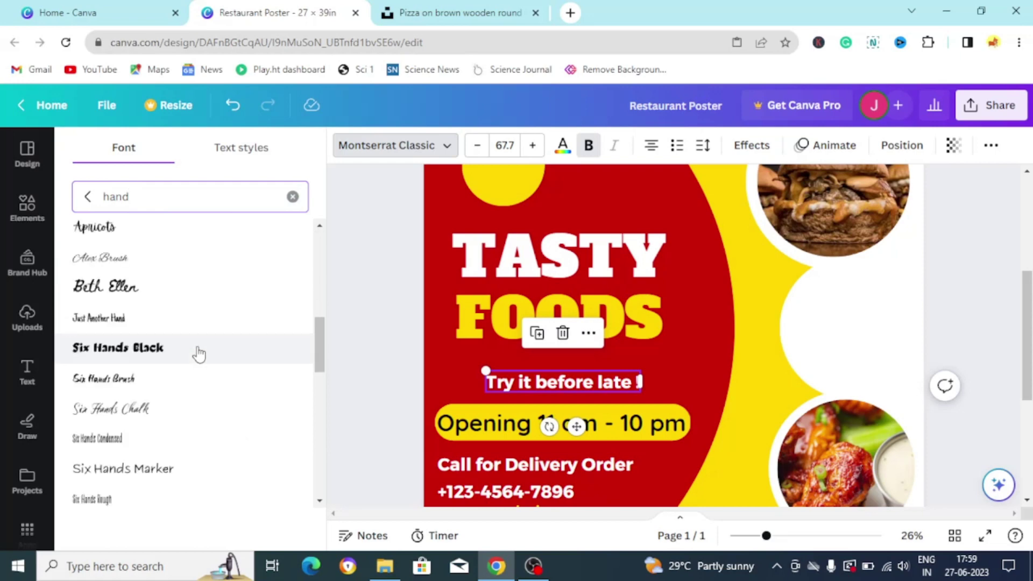
scroll(199, 354, down, 5)
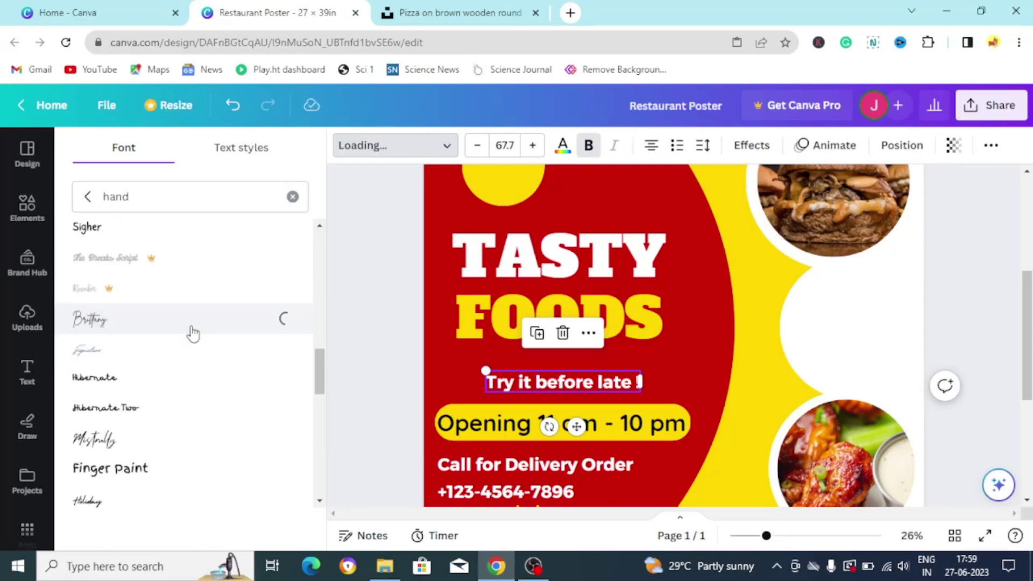
drag(622, 365, 695, 368)
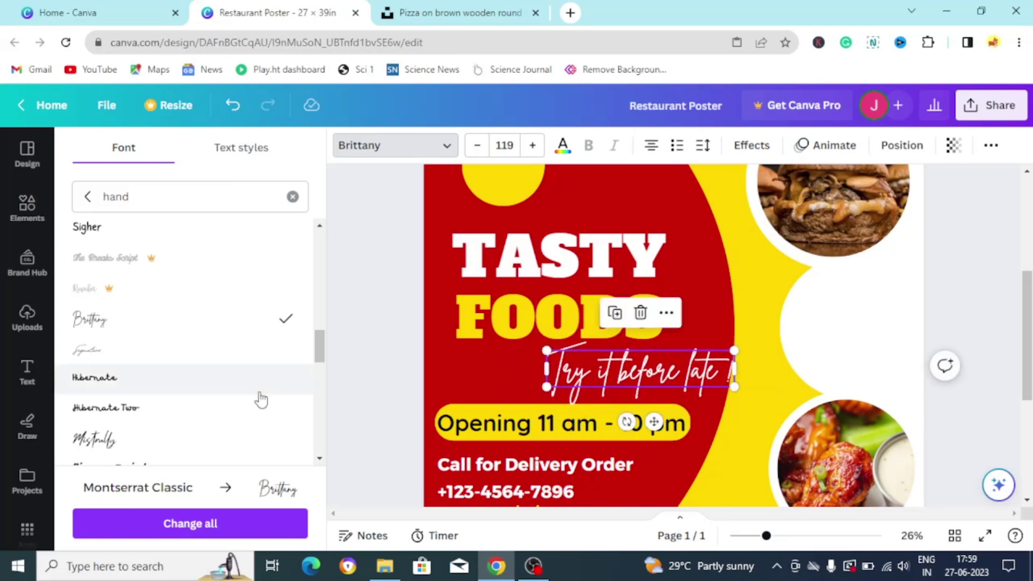
click(963, 306)
Step: Copy the yellow FOODS text and move the copy onto the empty white circle between the burger and chicken photos
drag(760, 542, 731, 542)
scroll(889, 381, down, 1)
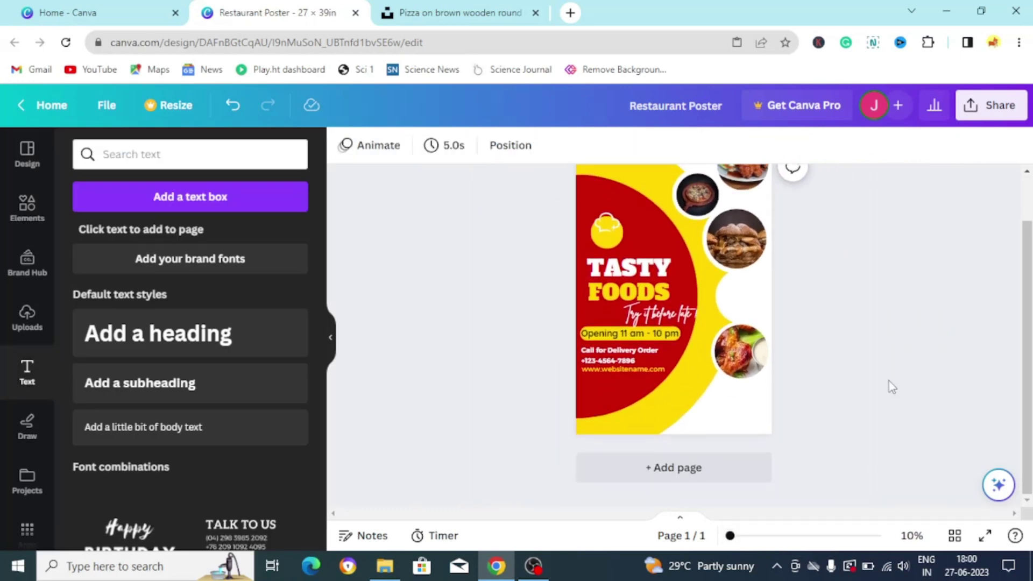
click(642, 275)
click(642, 291)
right_click(642, 291)
click(689, 199)
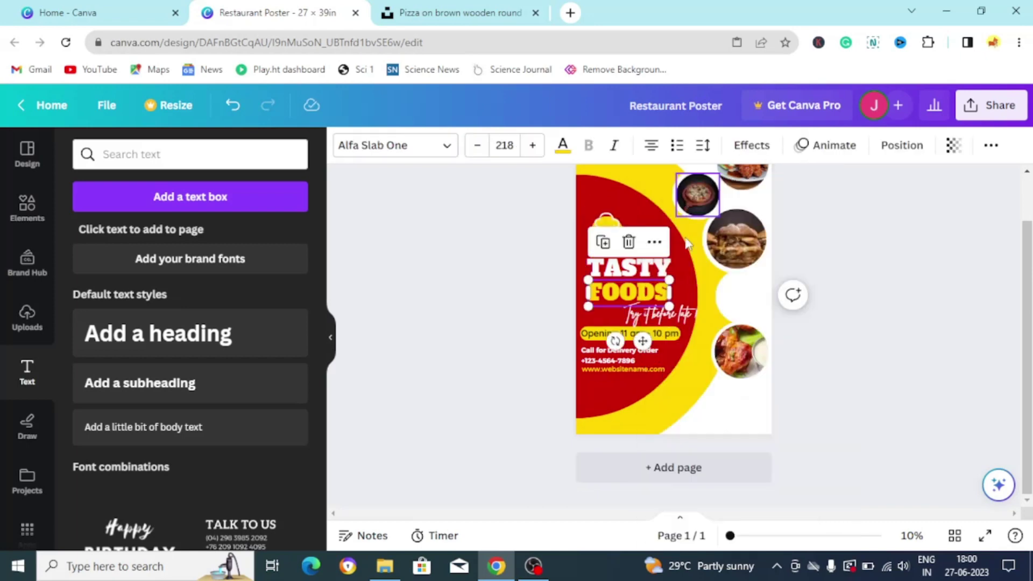
right_click(745, 295)
click(663, 301)
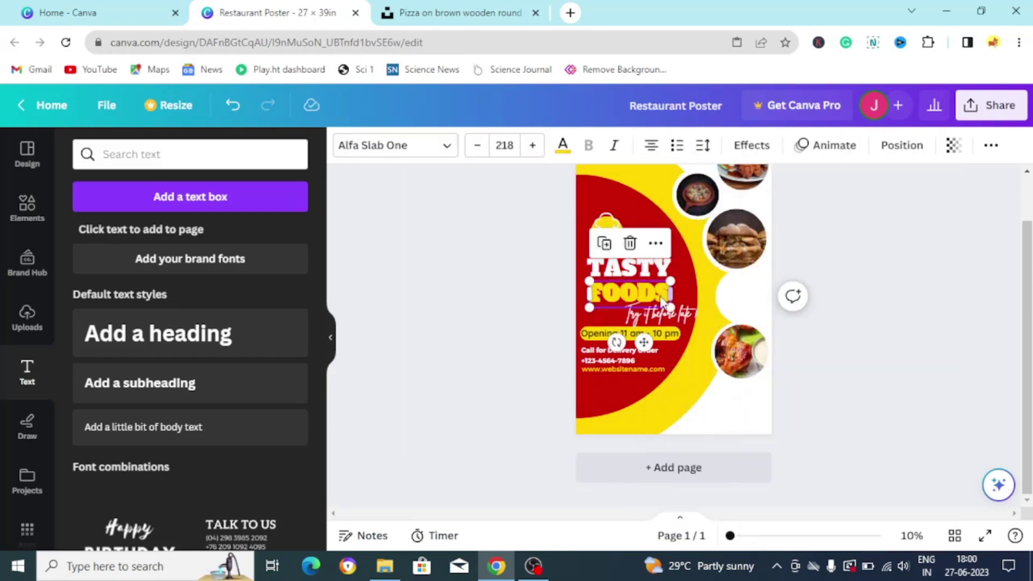
drag(663, 302, 775, 297)
Step: Replace the copied text with "Special", shrink it to size 102 and fit it in the upper part of the white circle
double_click(775, 297)
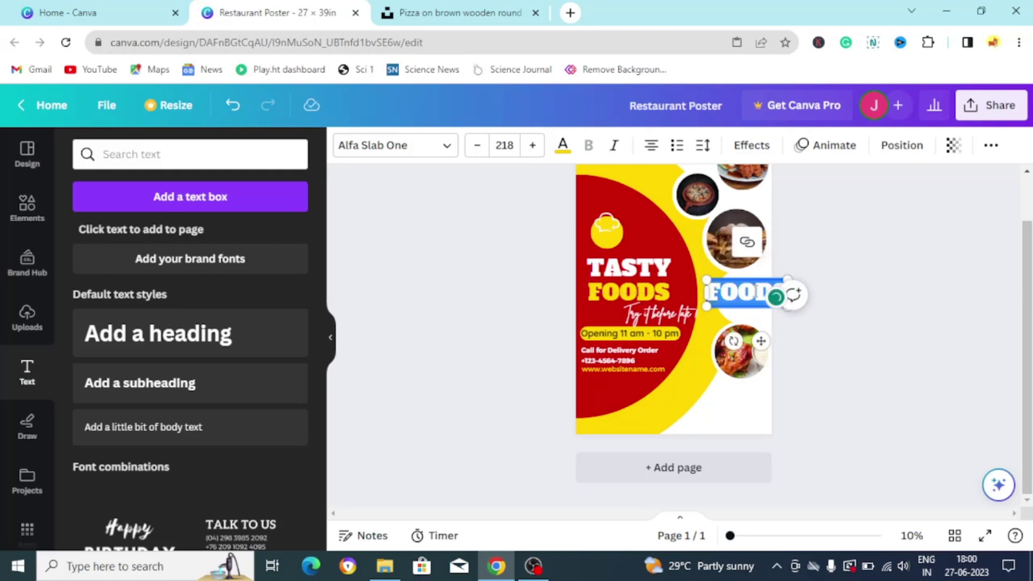
text(5pecial)
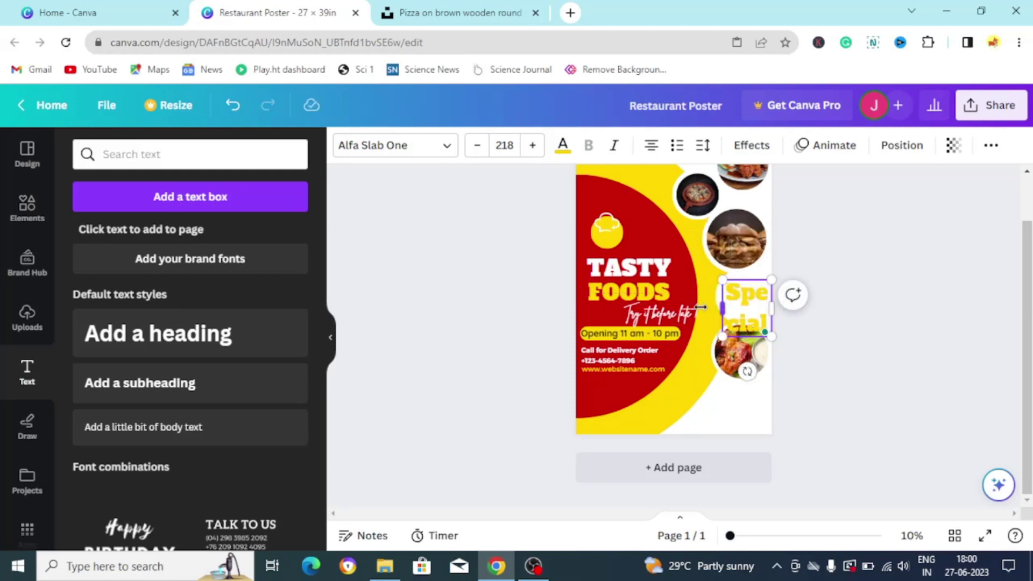
drag(701, 306, 723, 284)
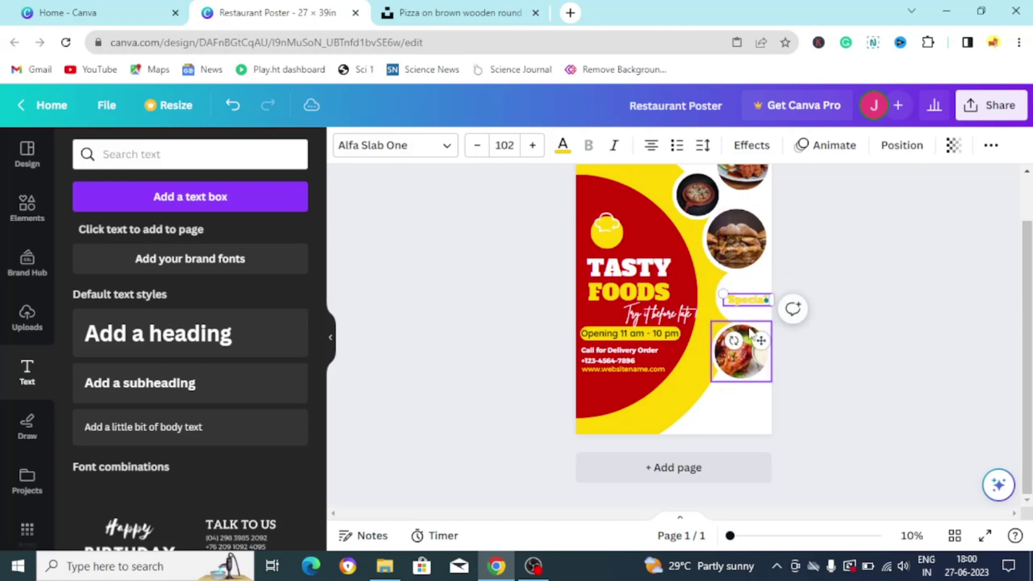
click(829, 316)
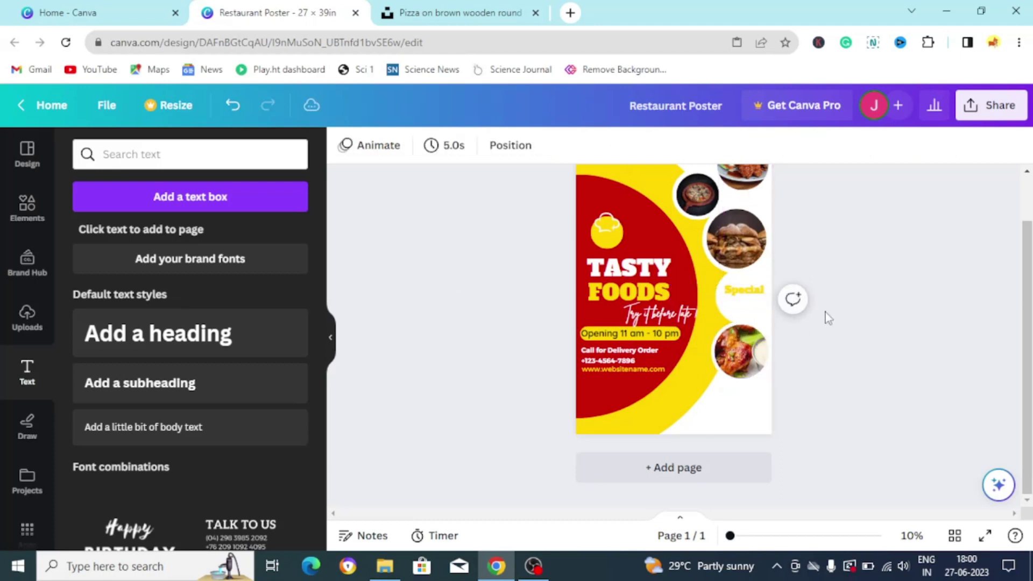
Step: Try Montserrat Classic as the font for the "Special" text
click(744, 289)
click(454, 146)
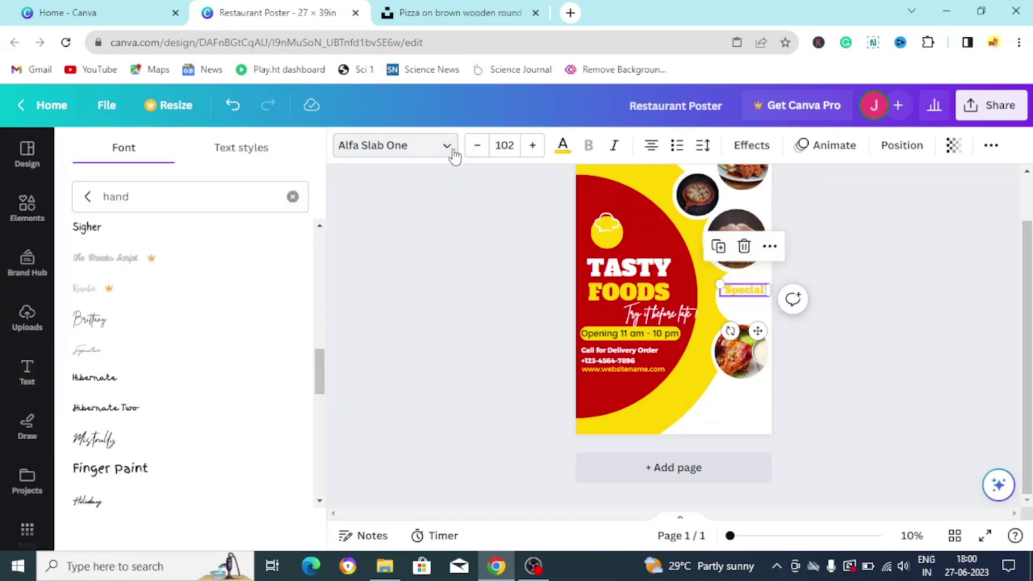
click(293, 196)
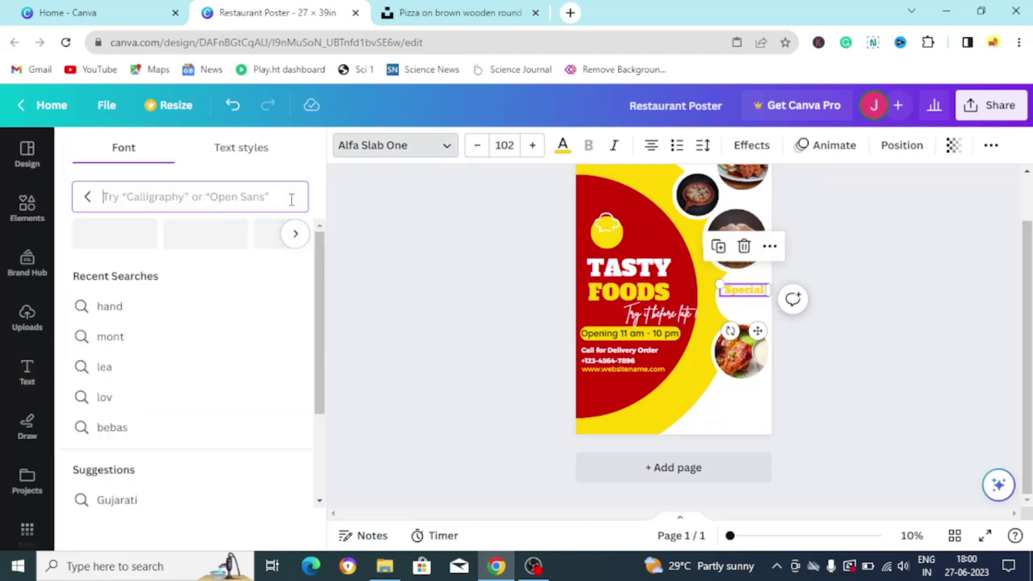
click(96, 204)
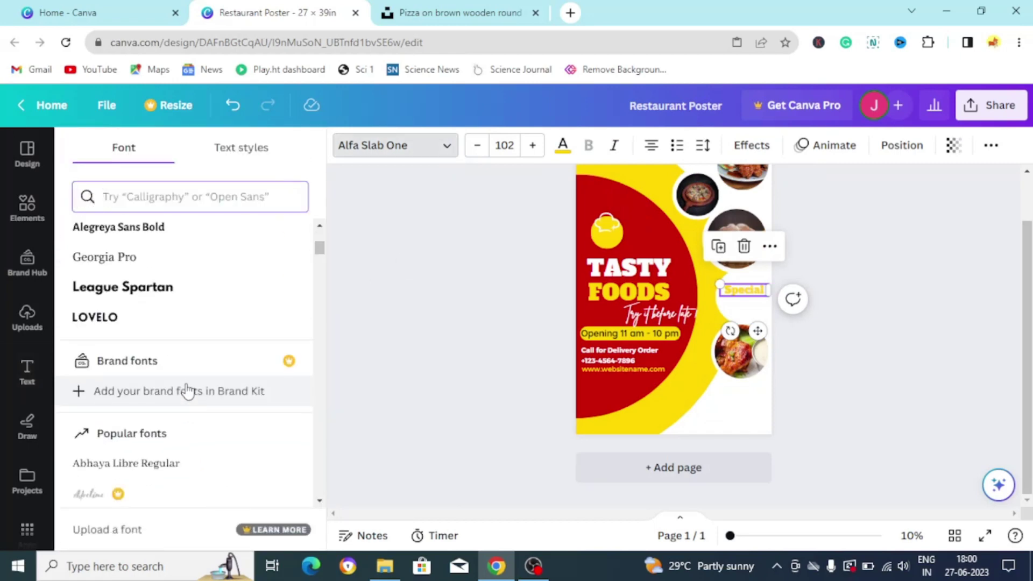
scroll(187, 384, up, 4)
scroll(184, 387, down, 1)
scroll(187, 389, up, 2)
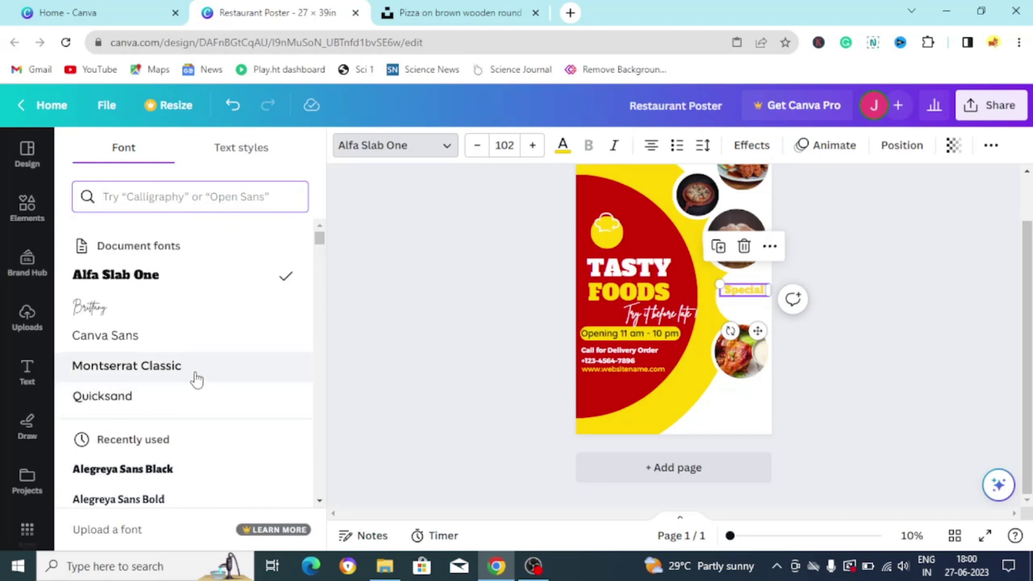
click(197, 380)
Step: Change the "Special" text to the Eczar SemiBold font and colour it black
scroll(196, 379, down, 15)
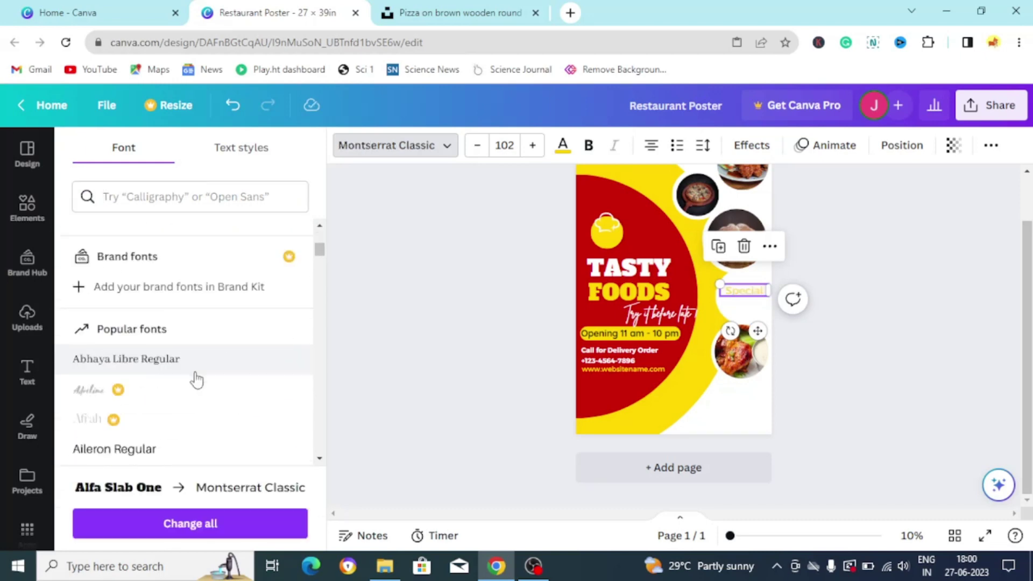
scroll(196, 380, down, 10)
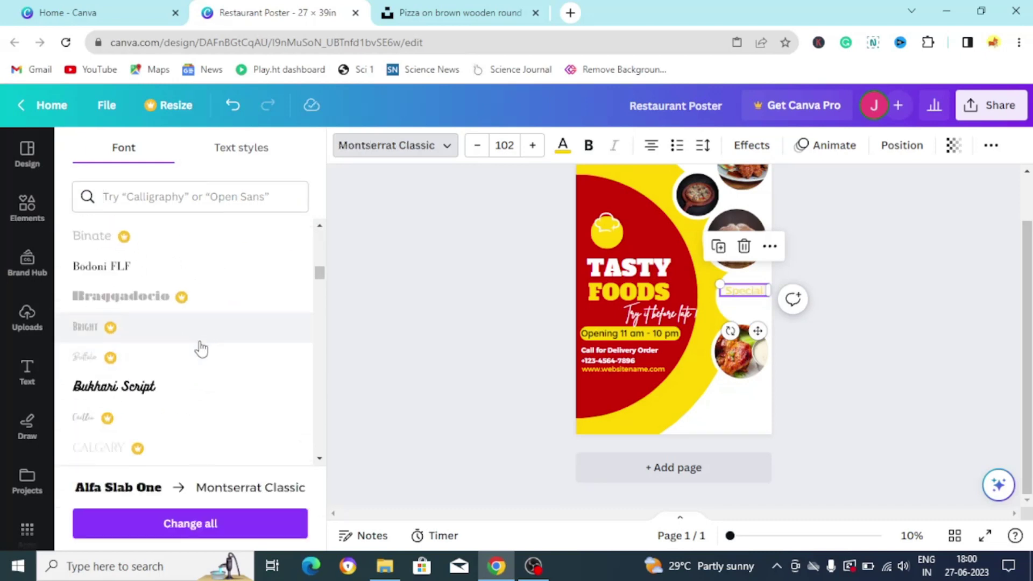
scroll(200, 341, down, 8)
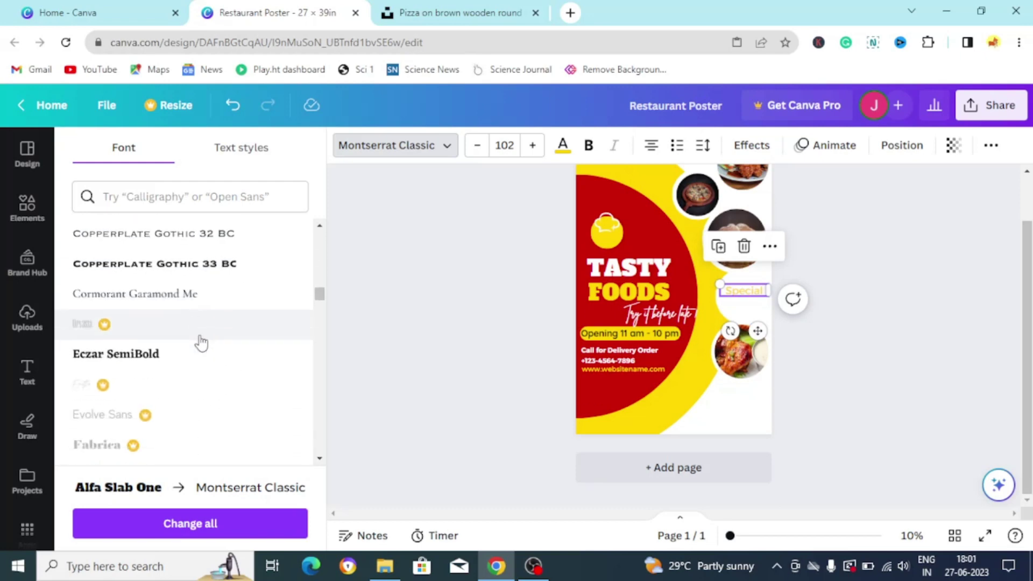
click(198, 310)
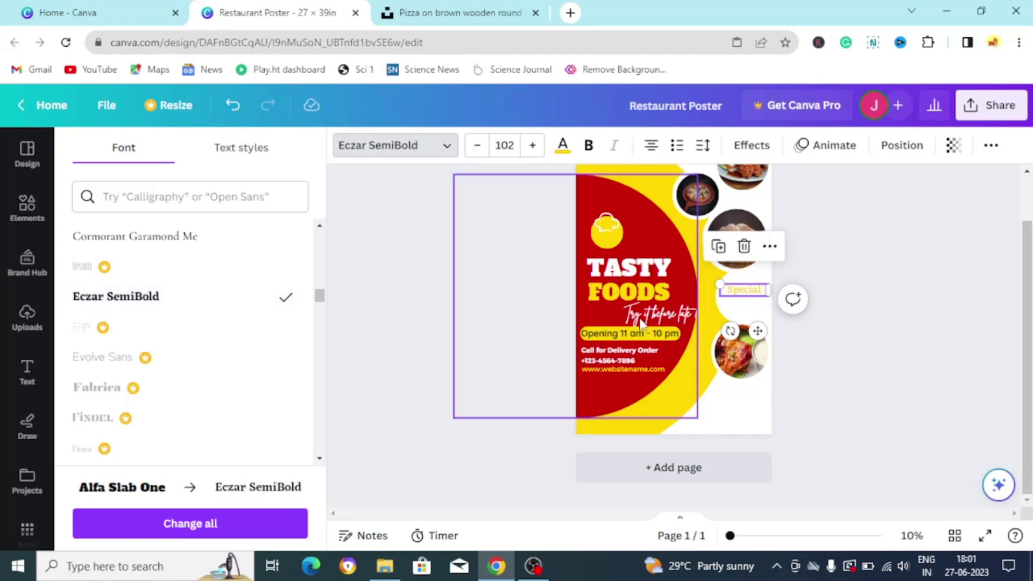
click(562, 145)
click(131, 235)
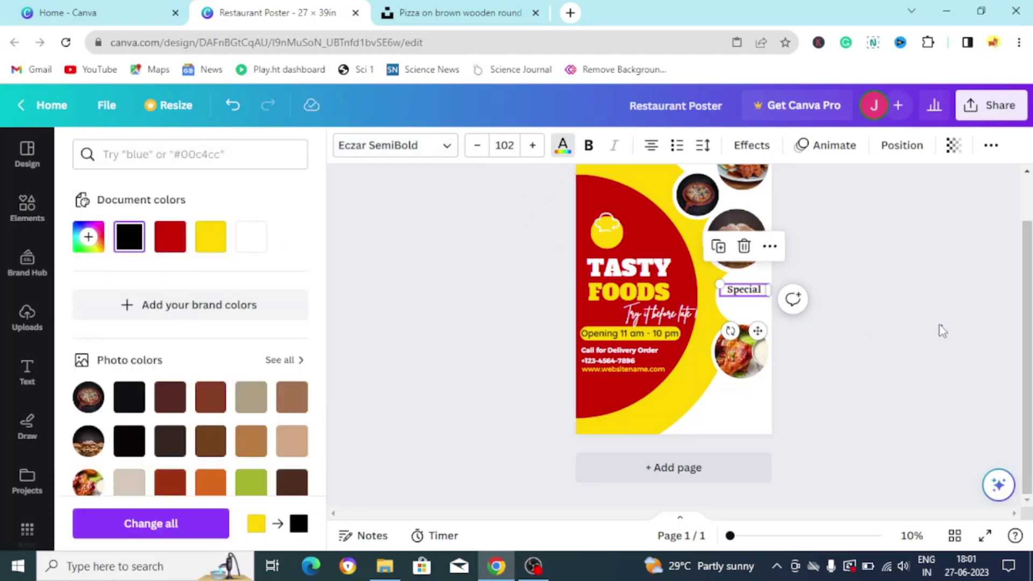
click(938, 328)
Step: Duplicate the "Special" text directly below itself and change the copy's wording to "Discount"
click(745, 295)
click(718, 246)
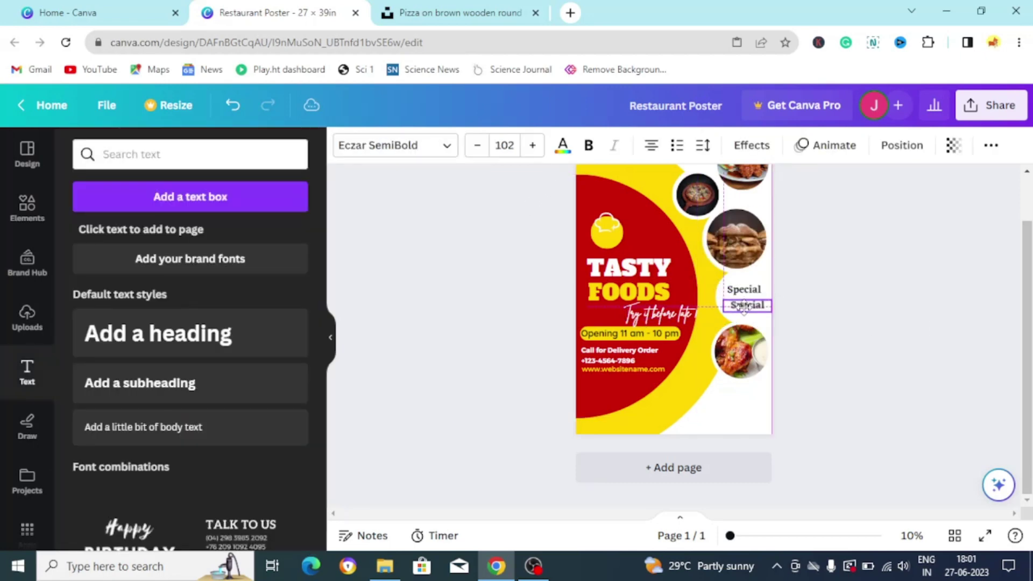
double_click(744, 308)
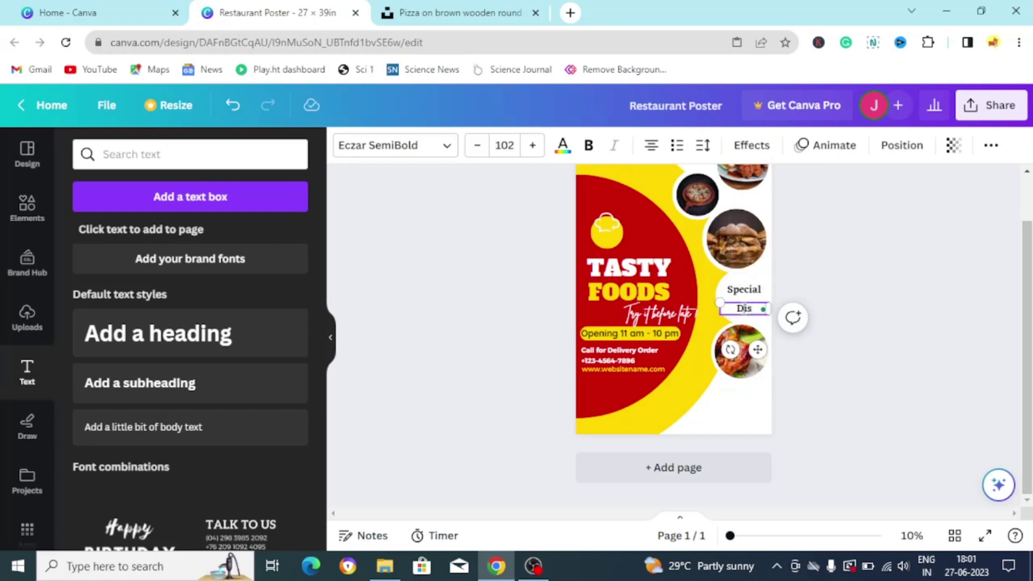
text(Discount)
click(965, 306)
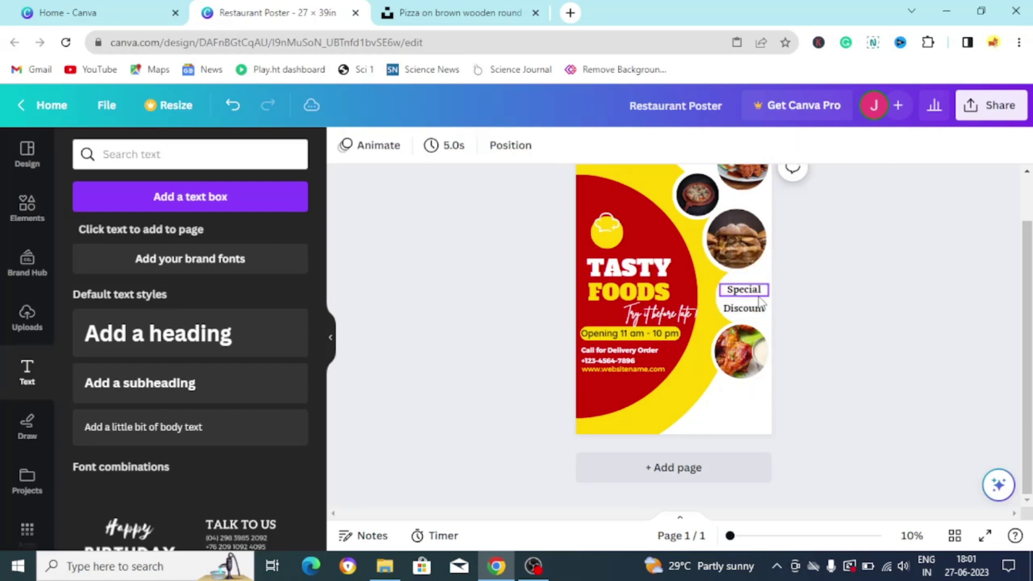
Step: Bring "Special" and "Discount" closer together as two tight lines in the upper part of the white circle
click(744, 308)
drag(743, 307, 743, 300)
click(879, 313)
Step: Duplicate the yellow "FOODS" text into the white circle near "Discount" and change the copy's wording to "35%"
click(649, 301)
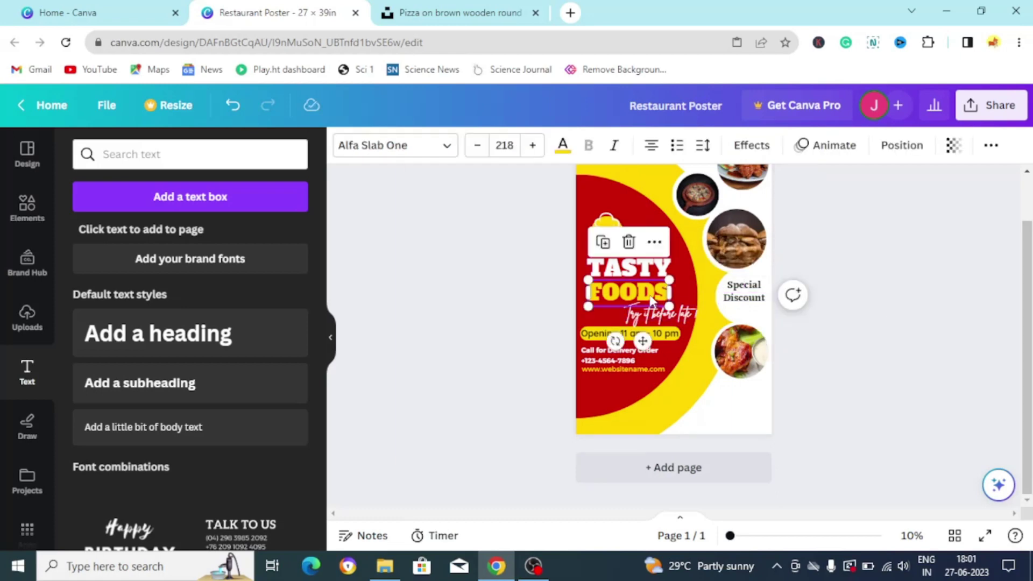
key(ctrl+d)
drag(650, 301, 758, 316)
double_click(758, 316)
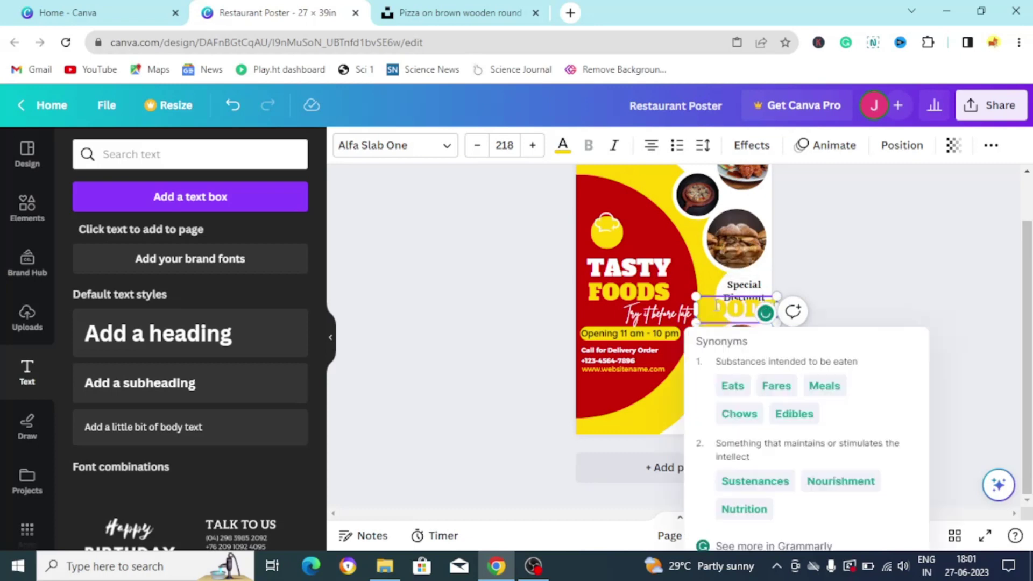
key(BackSpace)
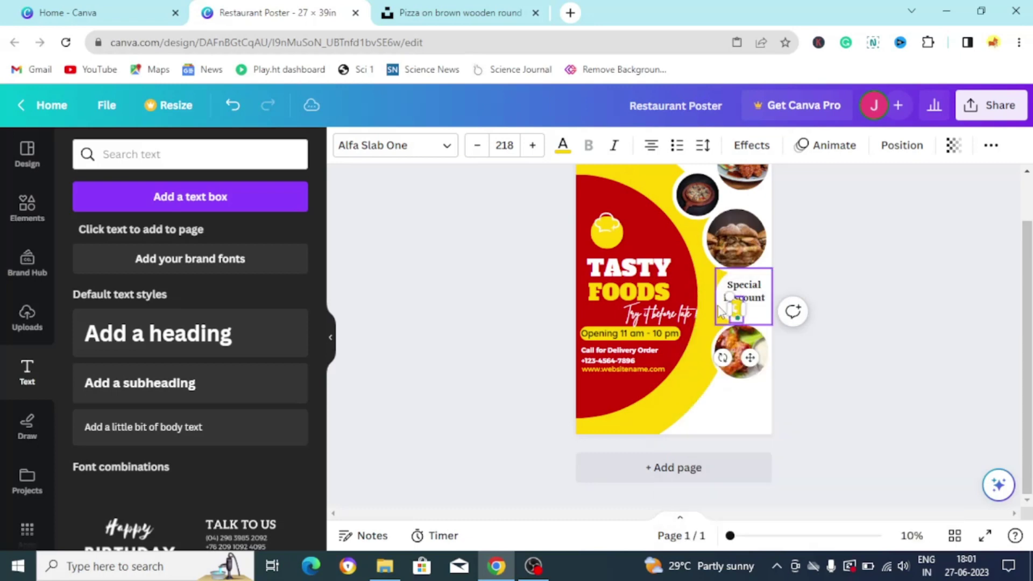
Step: Shrink the "35%" text to font size 137 and centre it directly beneath "Discount" in the white circle
drag(713, 297, 730, 306)
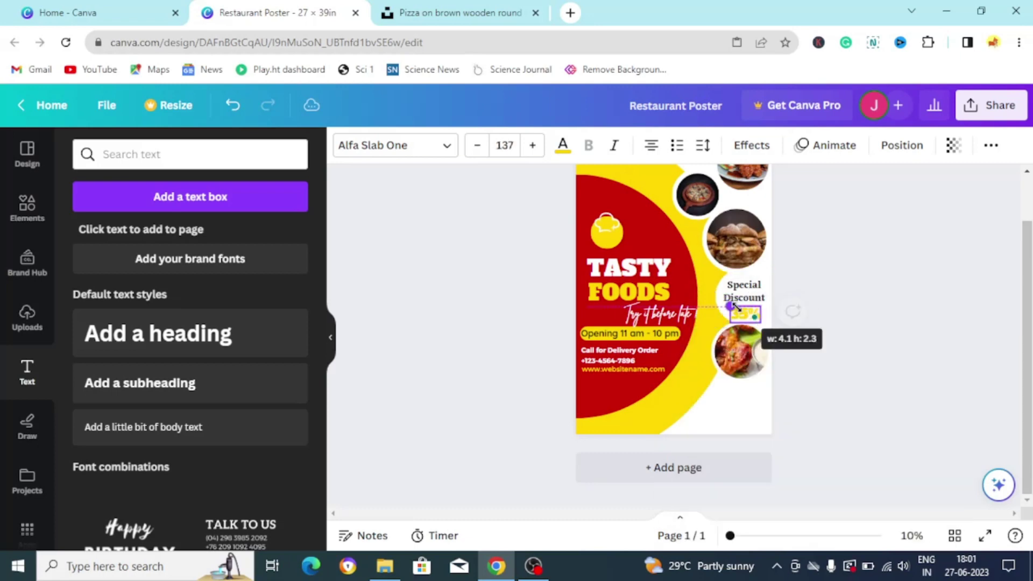
click(906, 289)
click(756, 318)
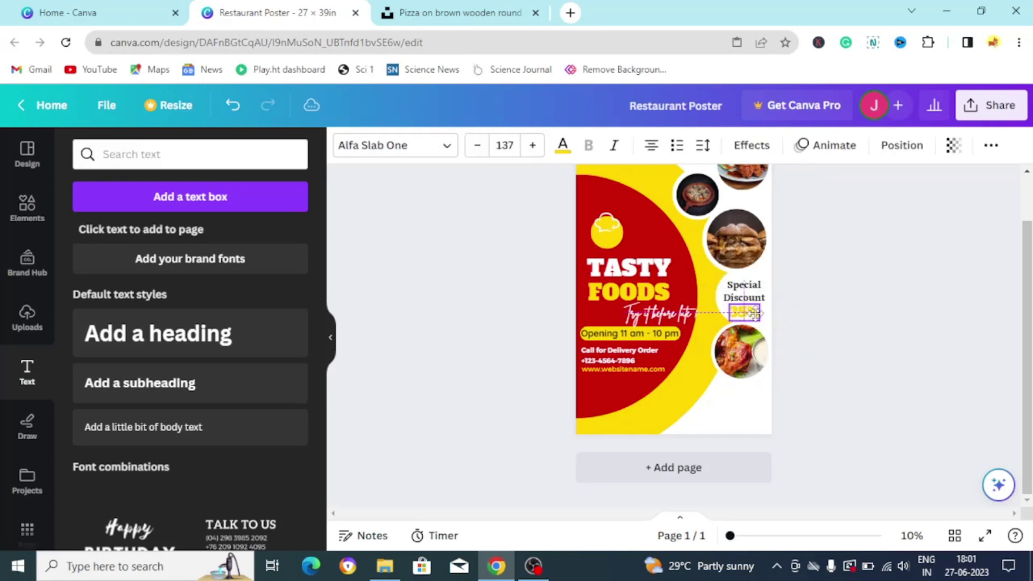
click(874, 289)
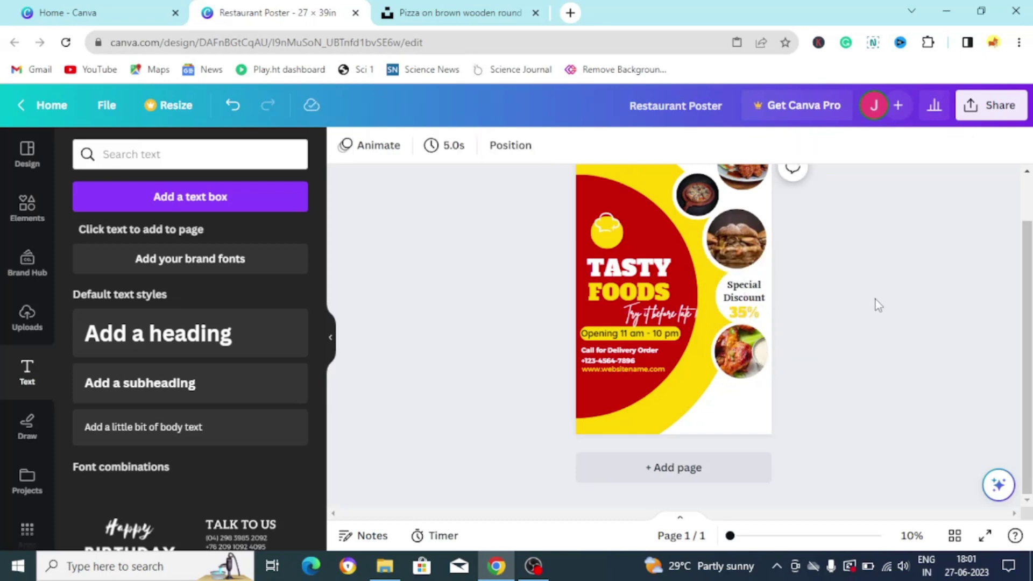
Step: Place a copy of the "Discount" text below the lowest food photo and open its wording for editing
scroll(876, 305, up, 1)
scroll(876, 305, down, 1)
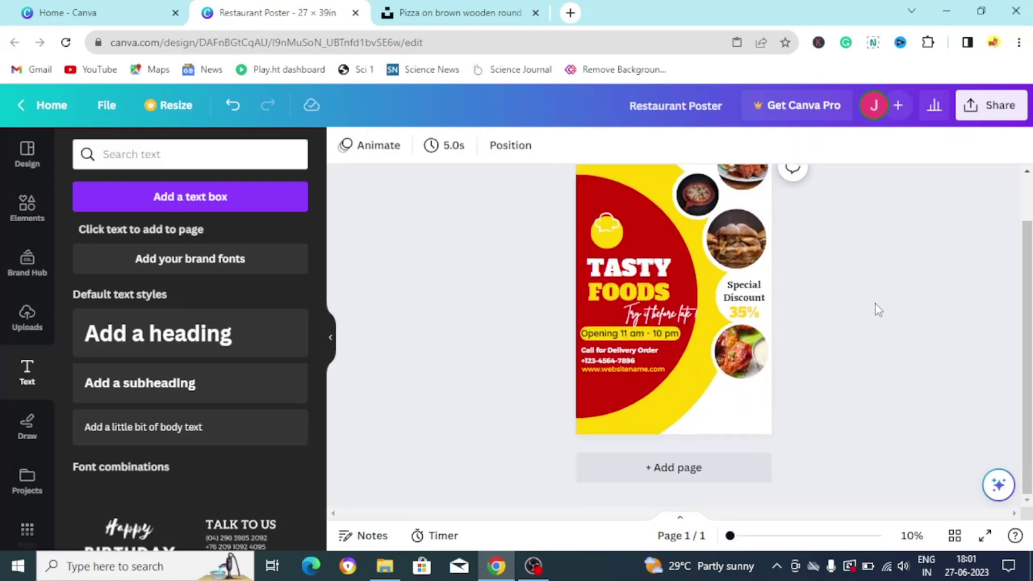
click(757, 305)
drag(757, 305, 751, 428)
double_click(751, 392)
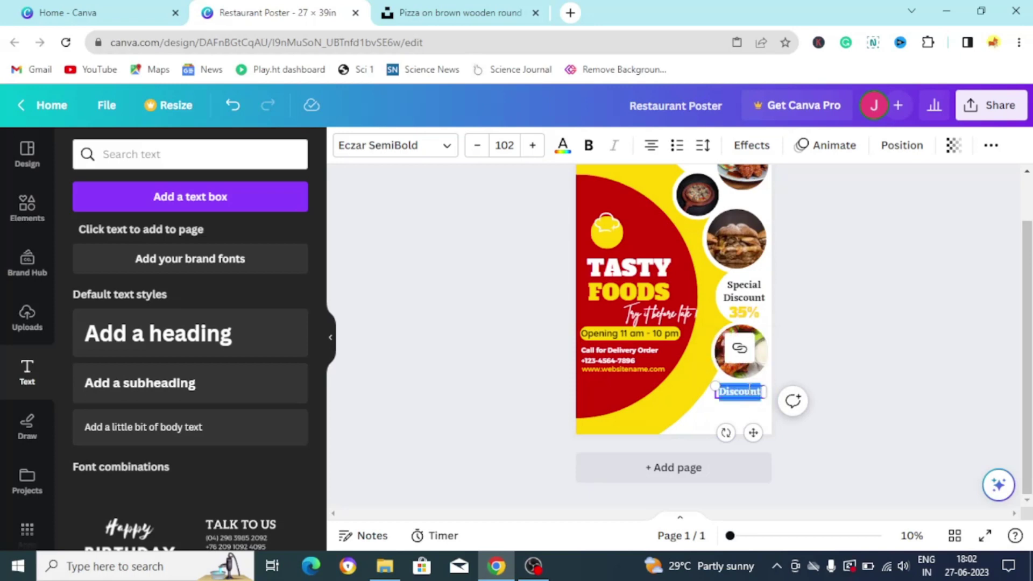
key(shift+r)
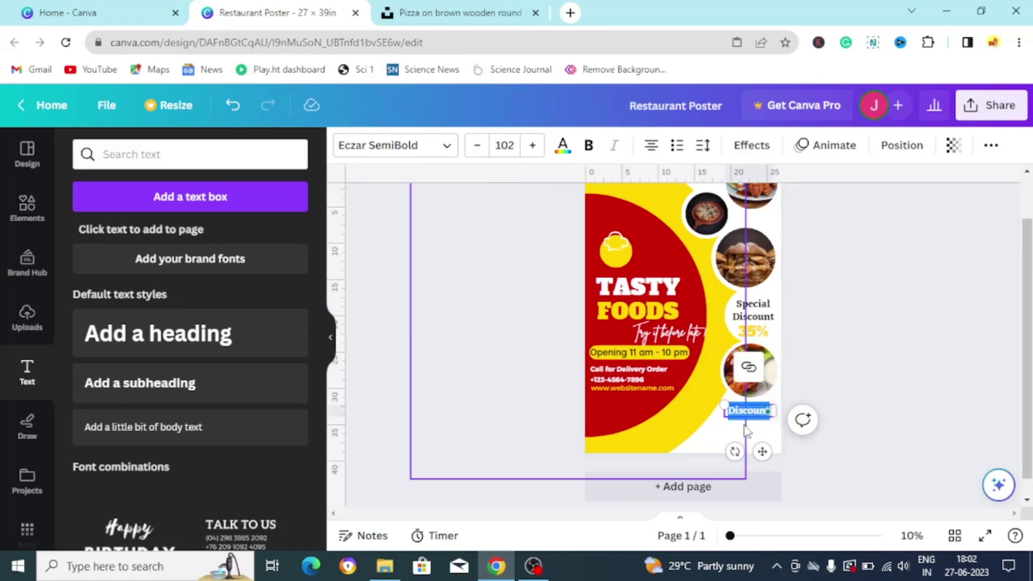